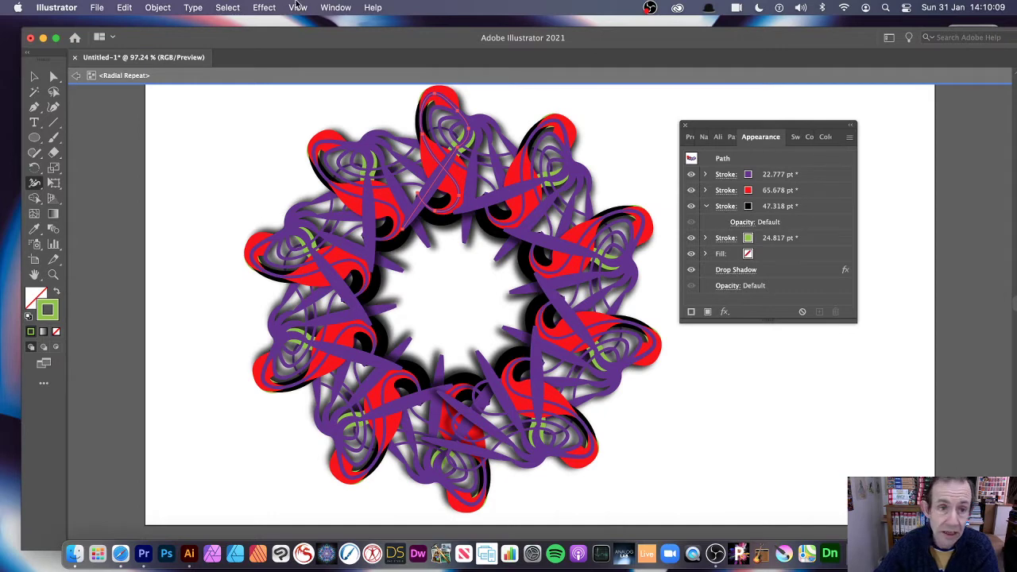
left_click(337, 8)
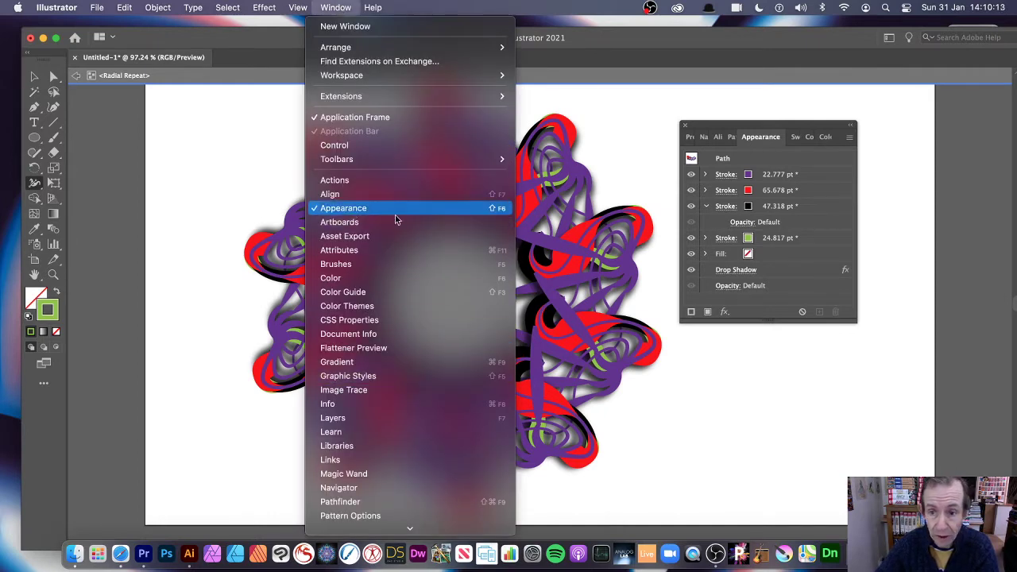
left_click(144, 43)
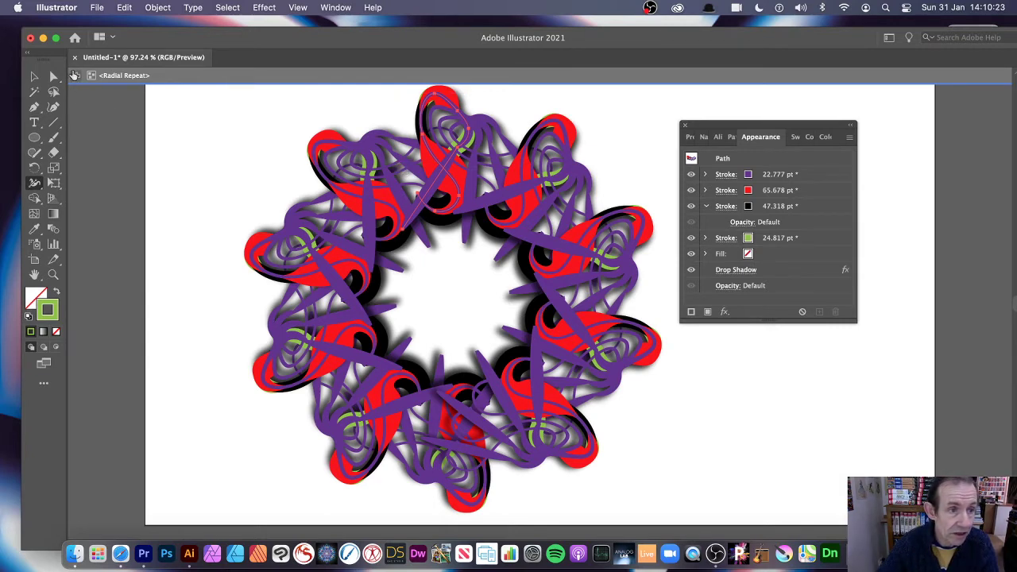
- Exit the radial repeat's isolation mode, then select the whole repeat and move it across the artboard
left_click(73, 75)
left_click(74, 75)
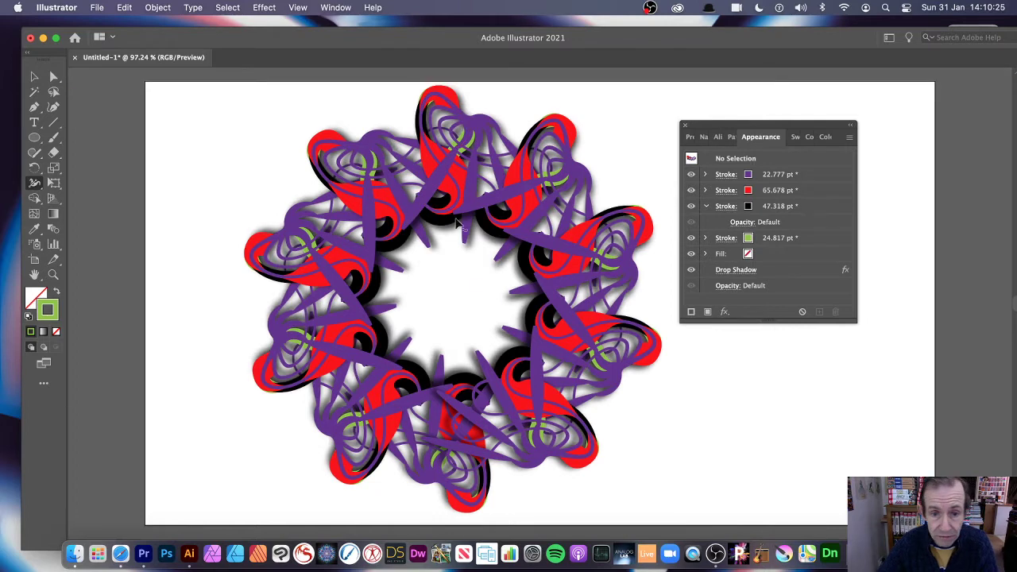
left_click(35, 76)
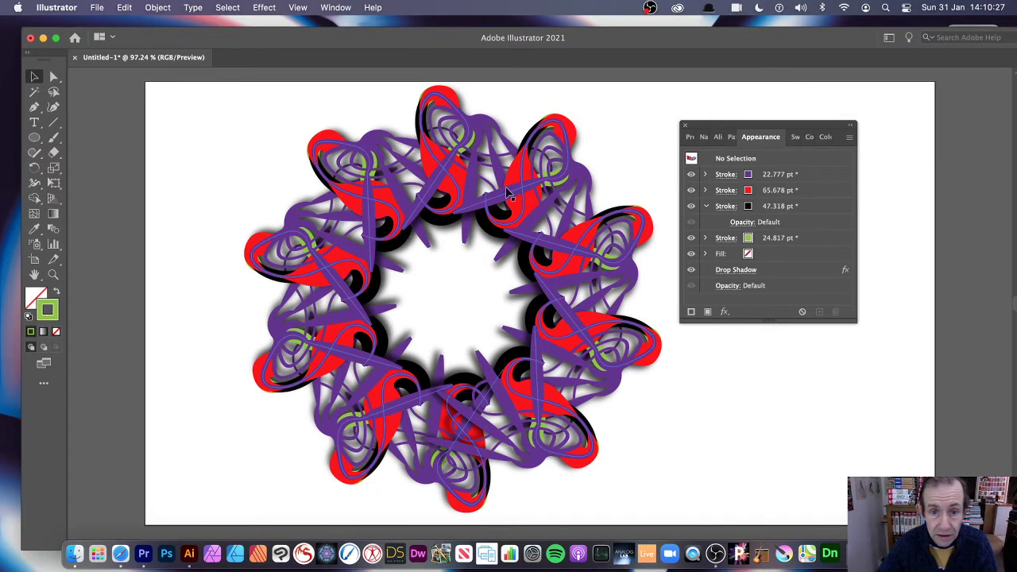
left_click(510, 199)
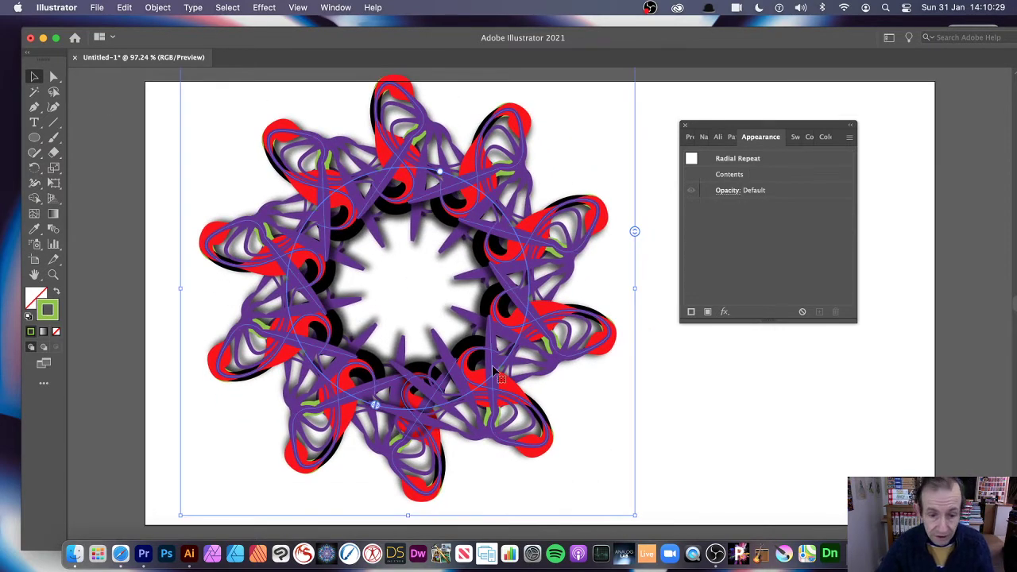
left_click_drag(493, 371, 638, 372)
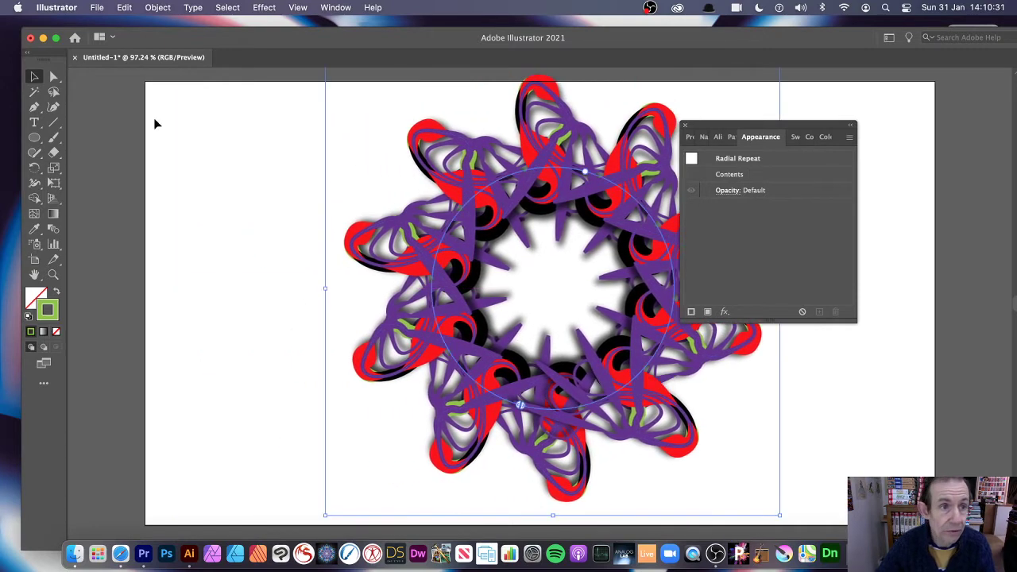
- Expand the selected radial repeat into ordinary grouped artwork
left_click(154, 11)
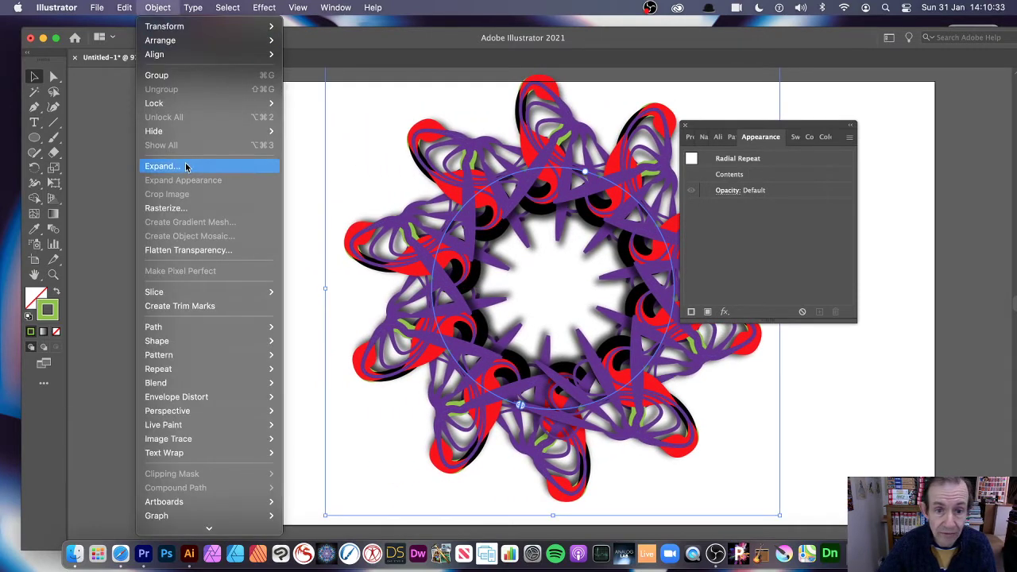
left_click(186, 167)
left_click(570, 372)
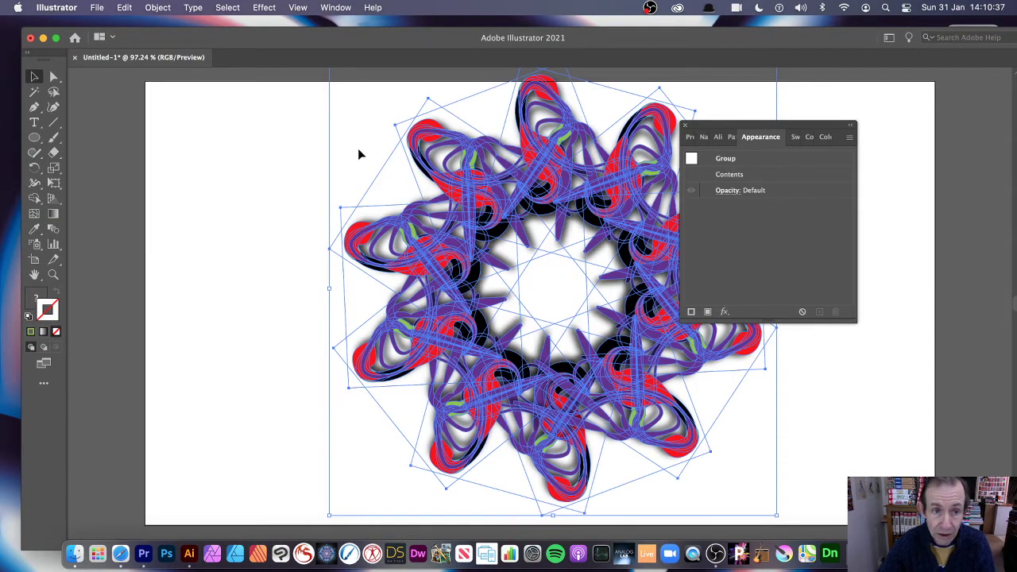
- Scale the expanded group down to about half size, park it over the artboard's upper-left corner and deselect it
left_click_drag(380, 135, 504, 220)
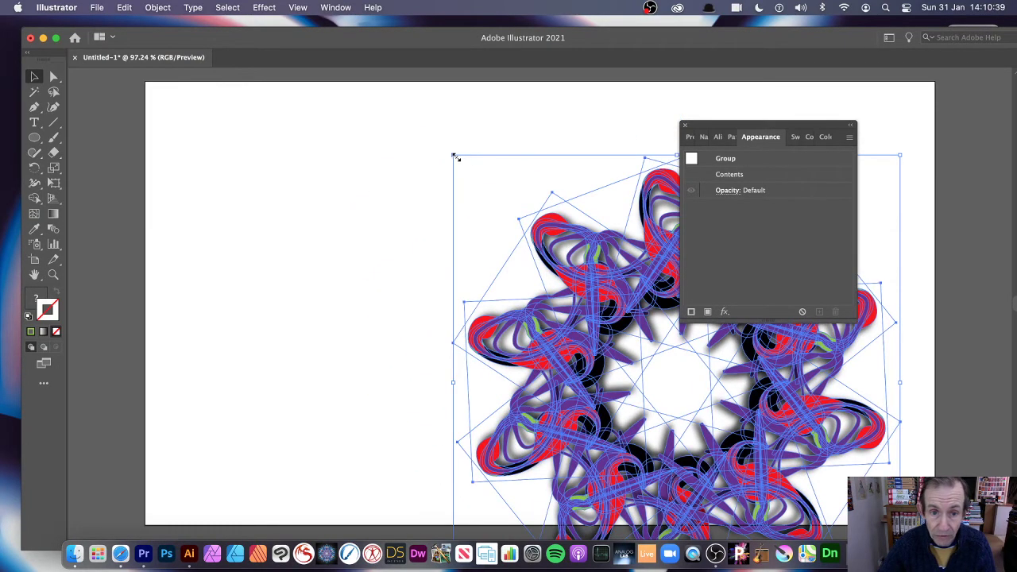
left_click_drag(456, 159, 660, 330)
left_click_drag(821, 398, 204, 148)
left_click(418, 231)
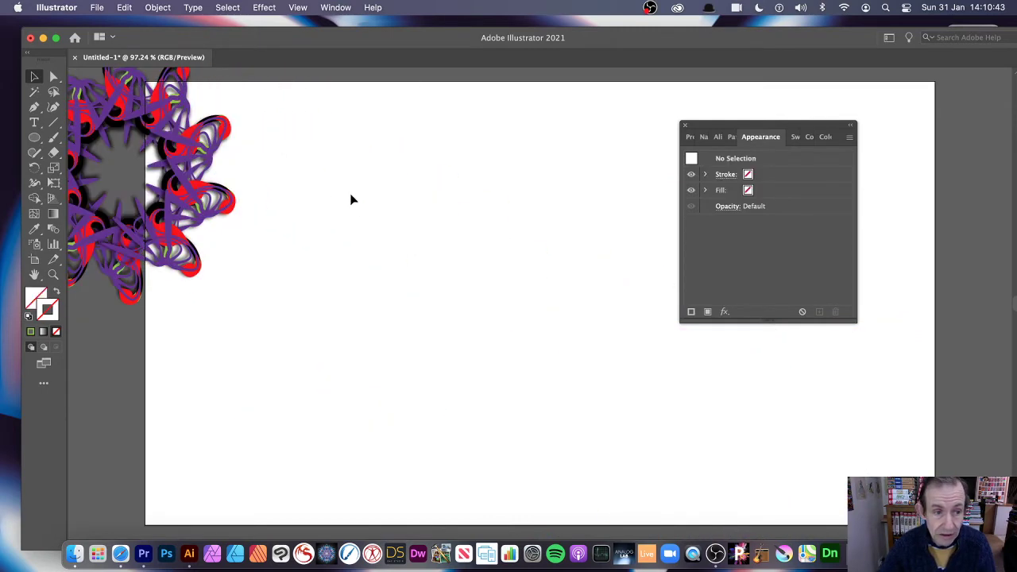
- Draw a steeply slanted straight line near the middle of the artboard and give it a black 6 pt stroke
left_click(54, 124)
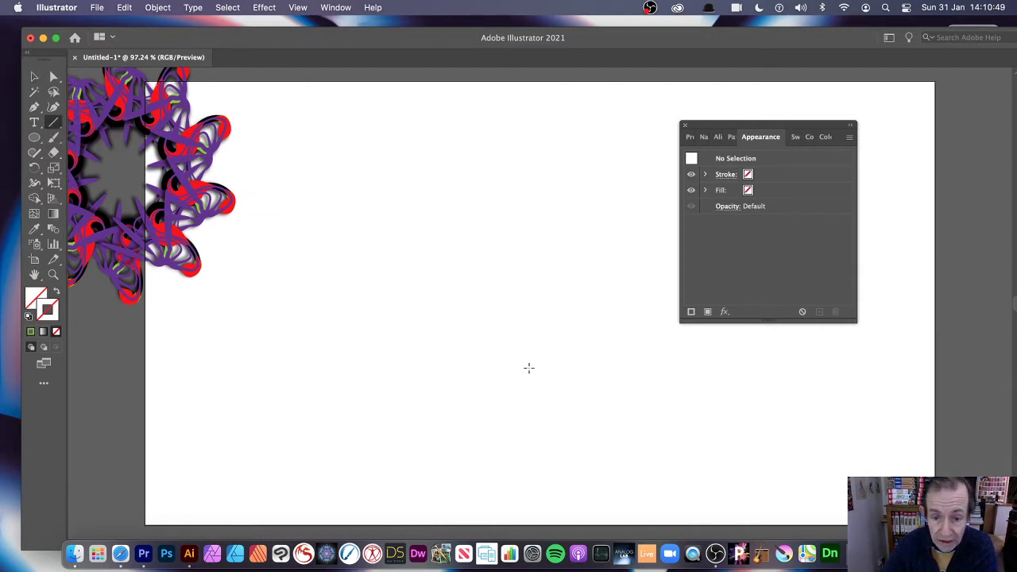
left_click_drag(526, 366, 576, 211)
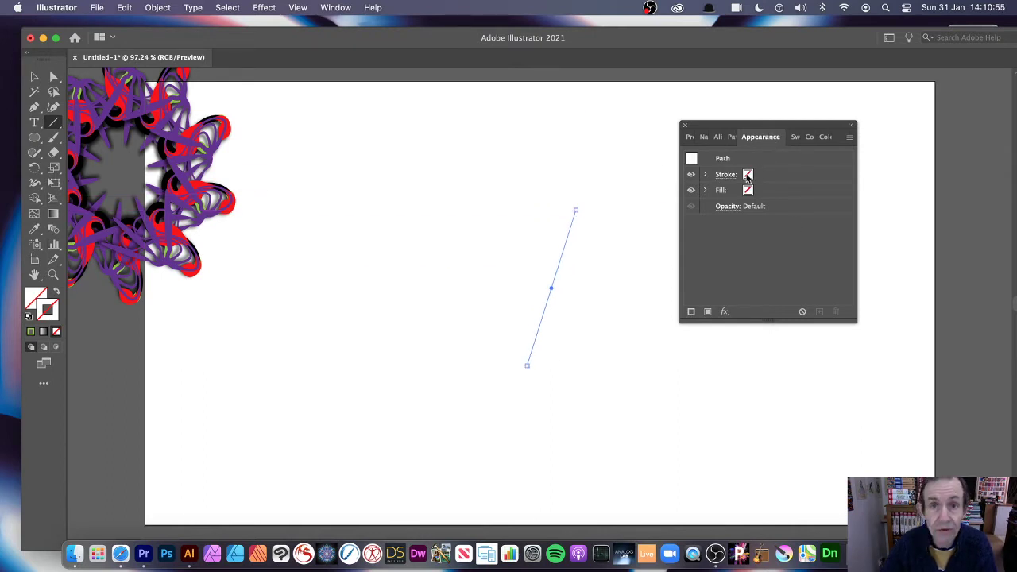
left_click(748, 176)
left_click(759, 174)
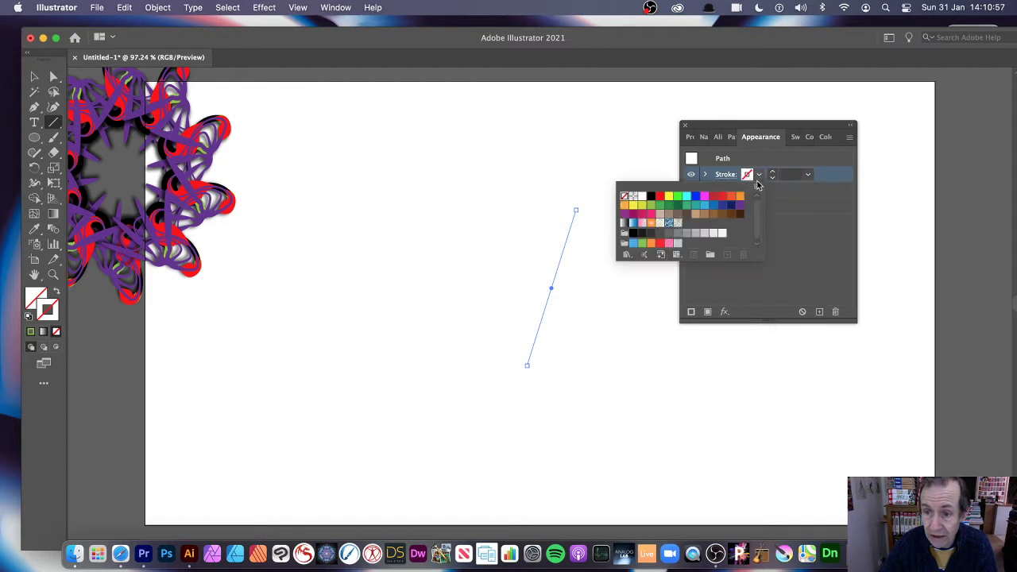
left_click(650, 196)
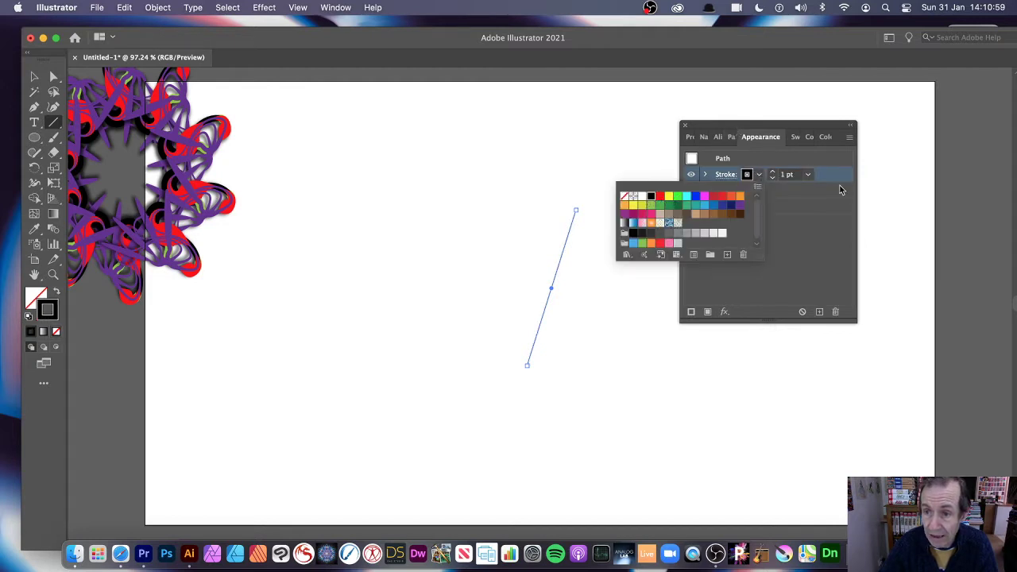
left_click(808, 175)
left_click(808, 175)
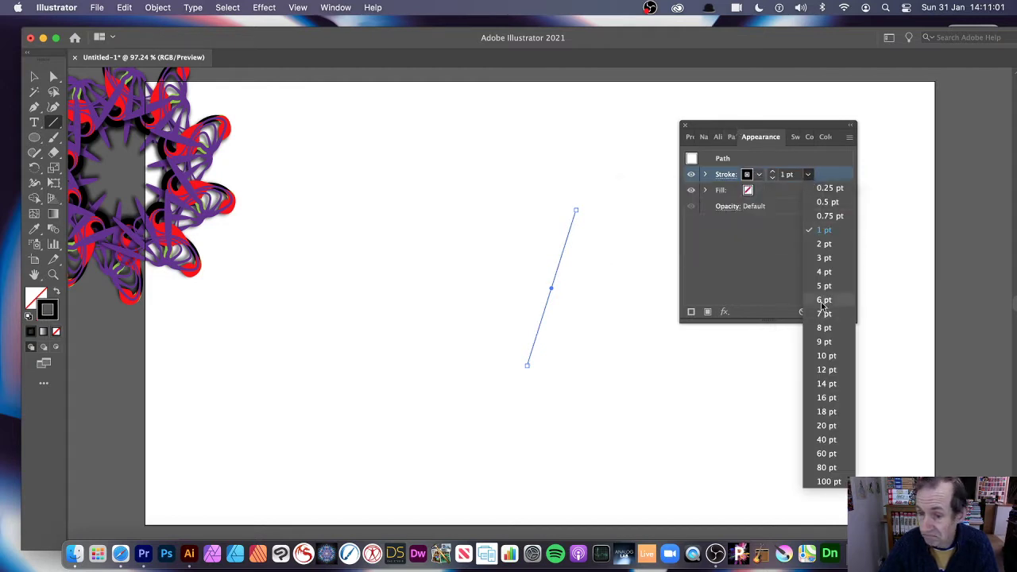
left_click(818, 303)
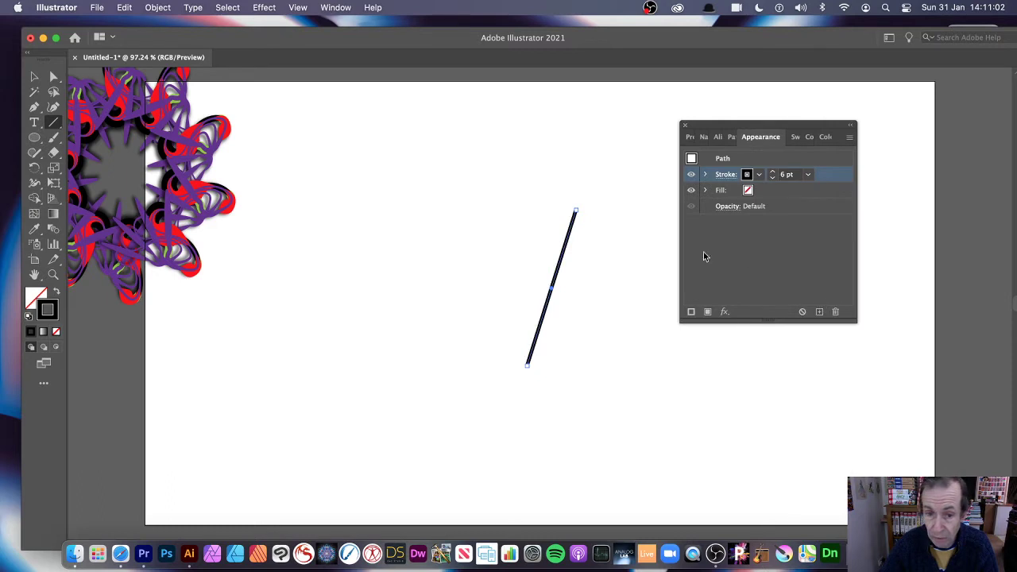
- Use the Width tool to widen the line's middle to about 21.45 pt and narrow it near the upper end
left_click(36, 185)
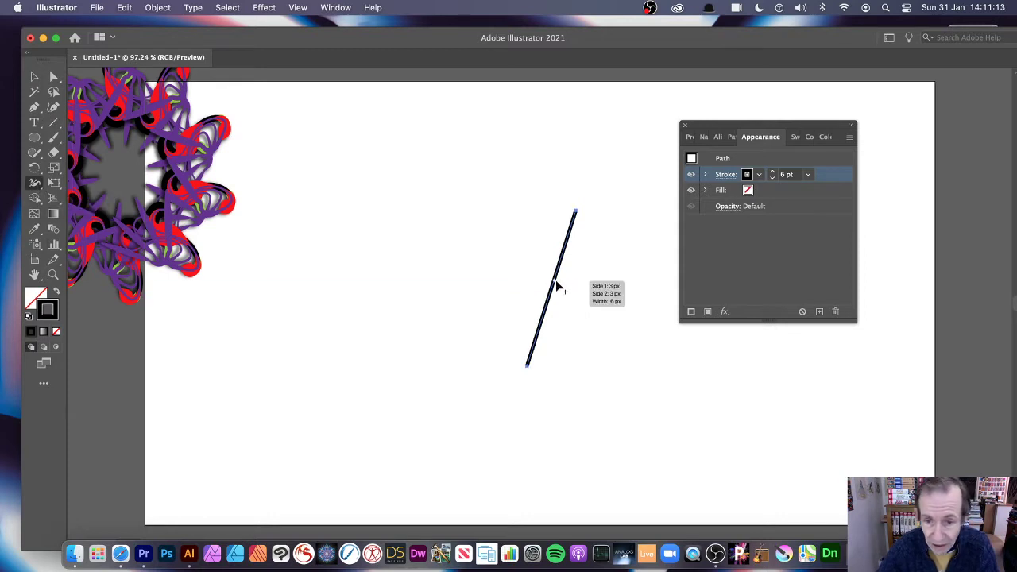
left_click_drag(563, 286, 570, 278)
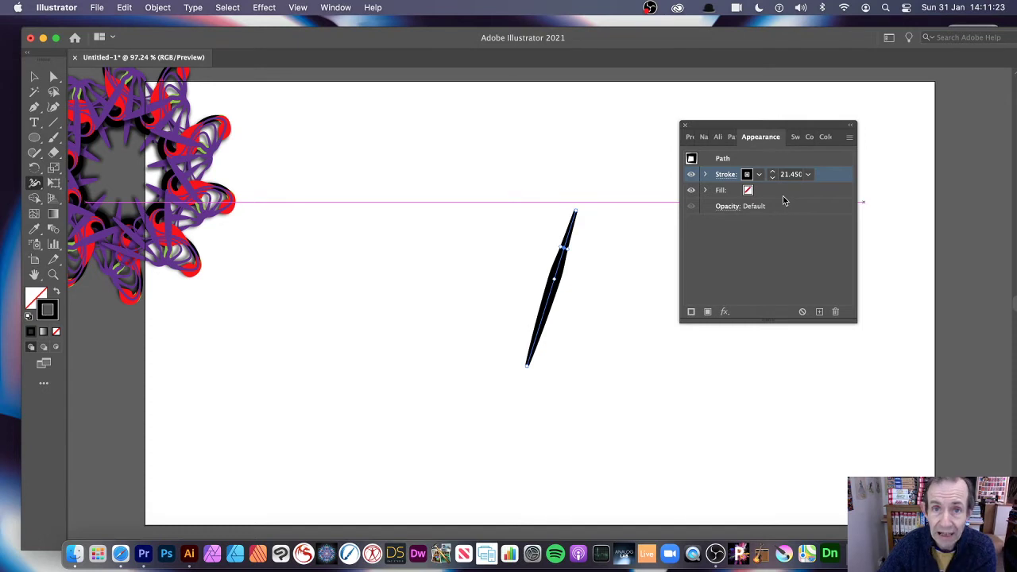
- Add a second stroke to the line and colour it red
left_click(848, 139)
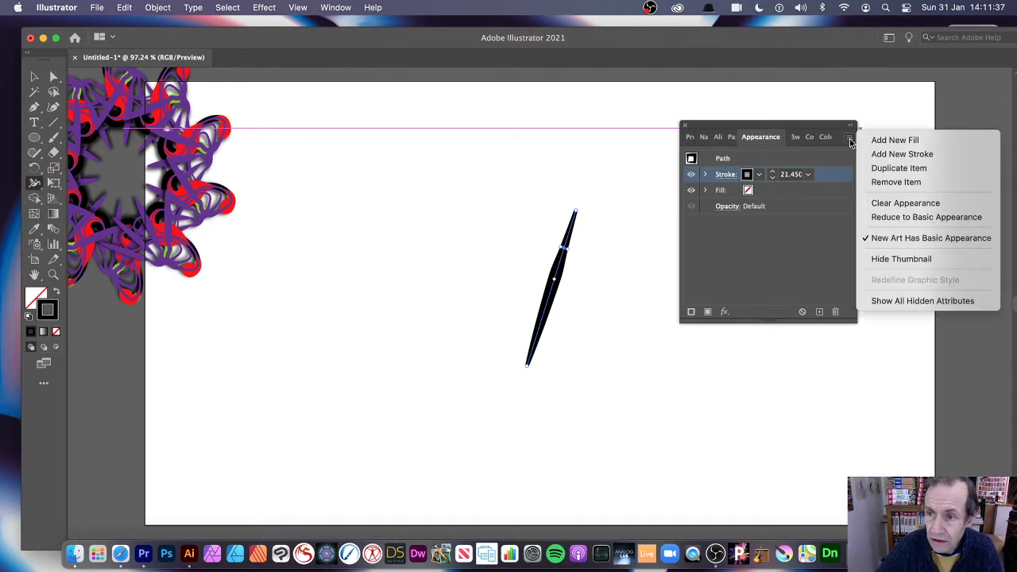
left_click(890, 155)
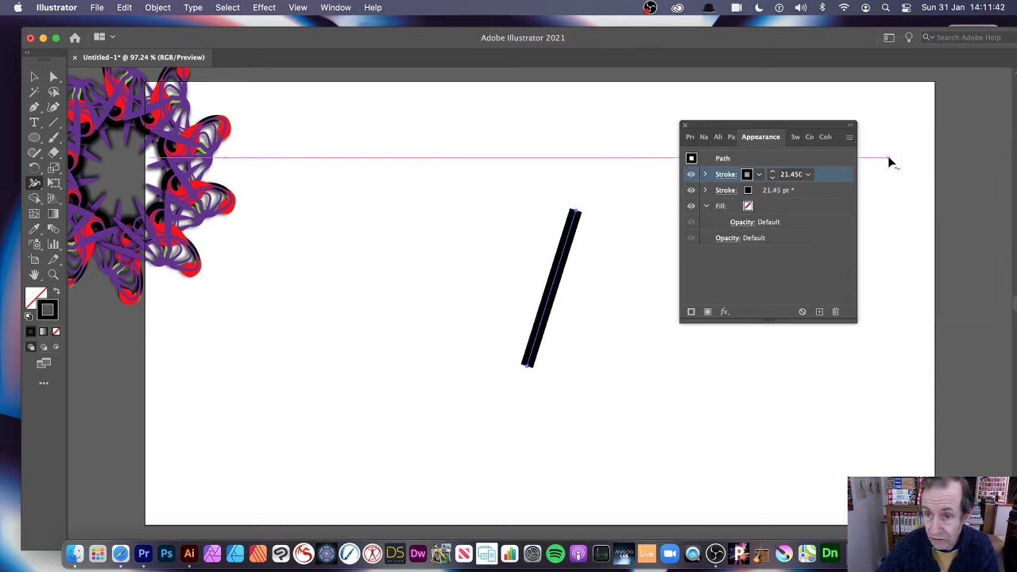
left_click(760, 177)
left_click(661, 198)
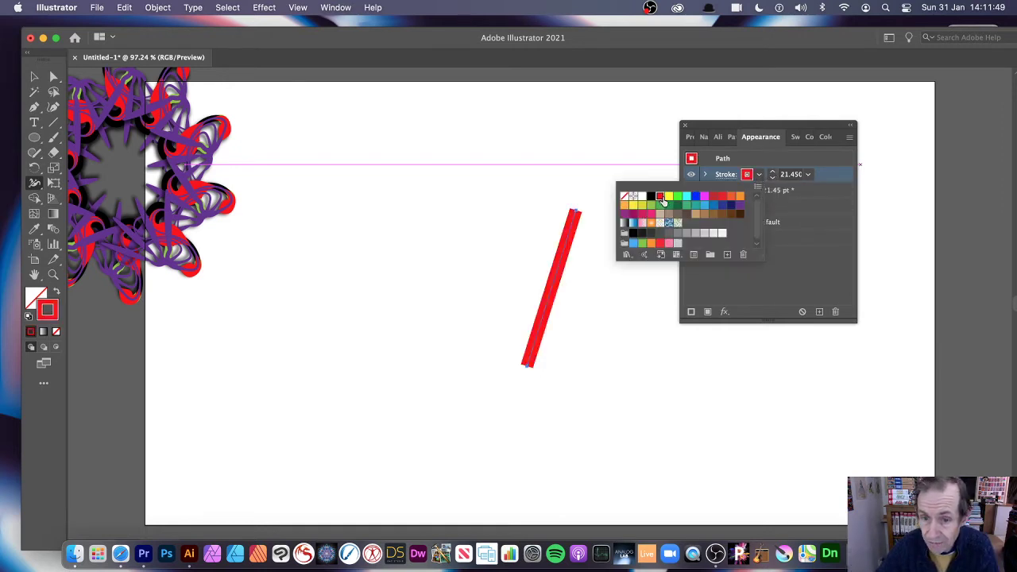
- Apply the lens-shaped width profile that tapers at both ends to the red stroke
left_click(726, 178)
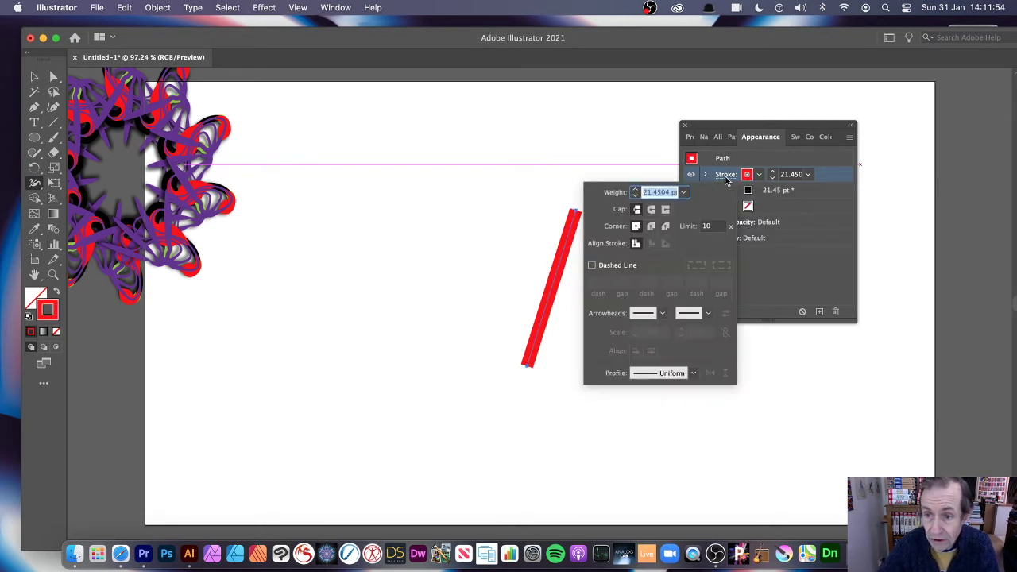
left_click(696, 373)
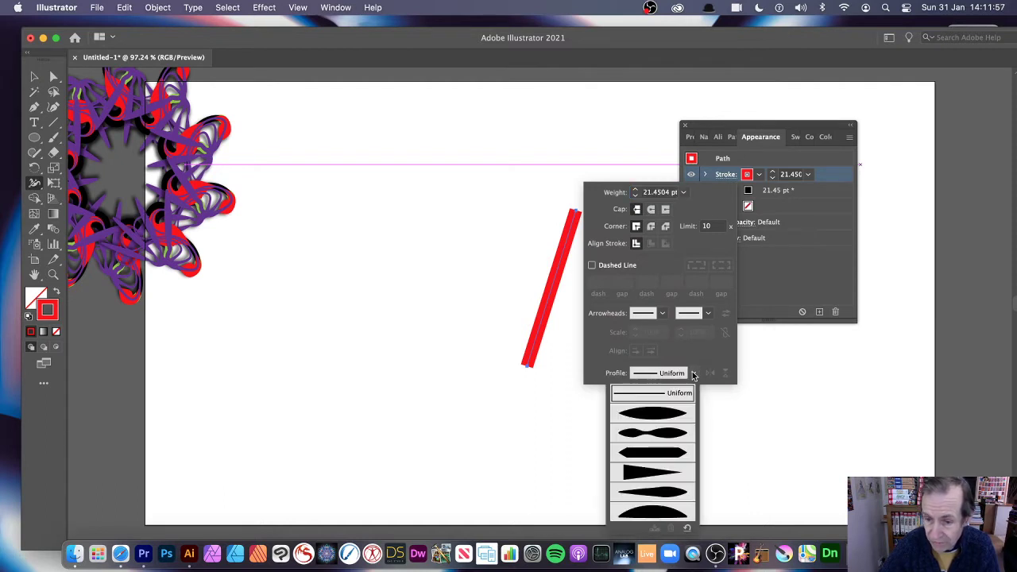
left_click(645, 414)
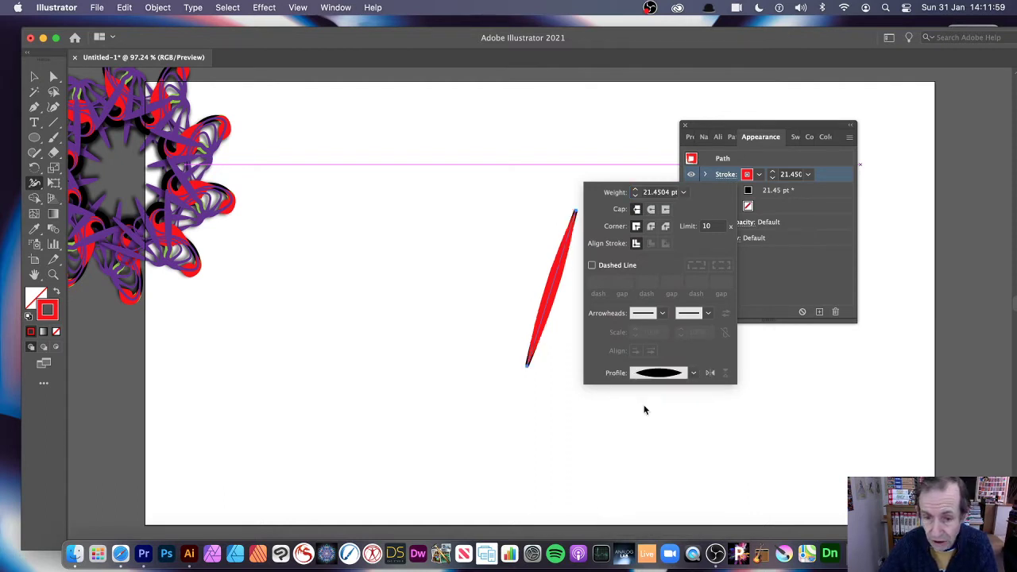
left_click(793, 298)
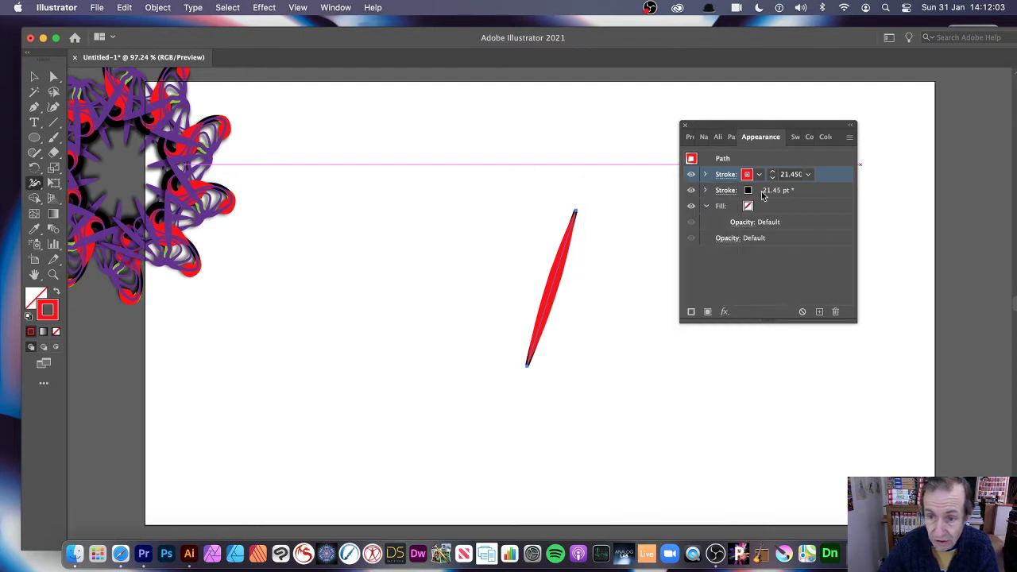
- Apply the double-bulge width profile with the pinched centre to the black stroke
left_click(732, 192)
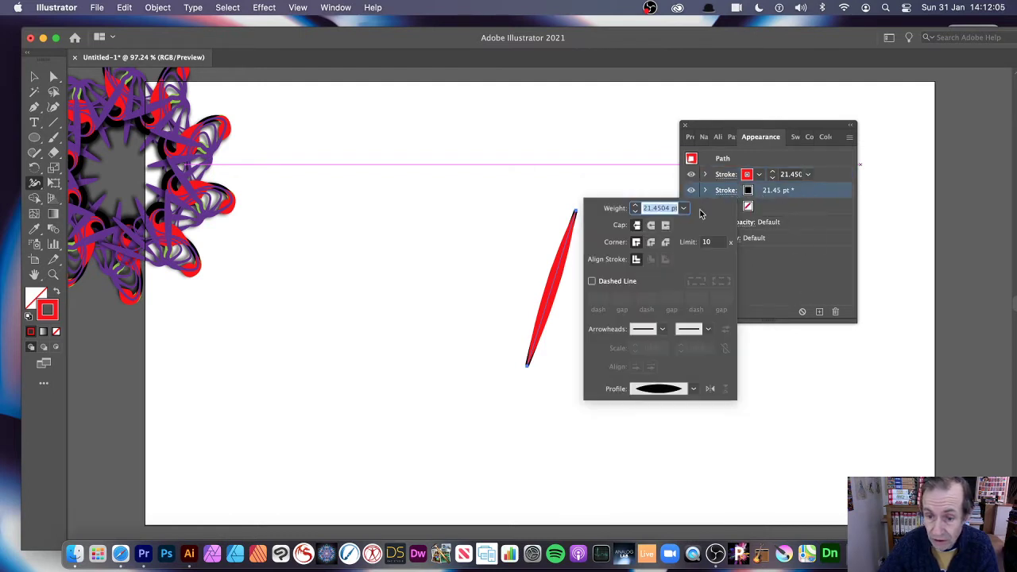
left_click(693, 389)
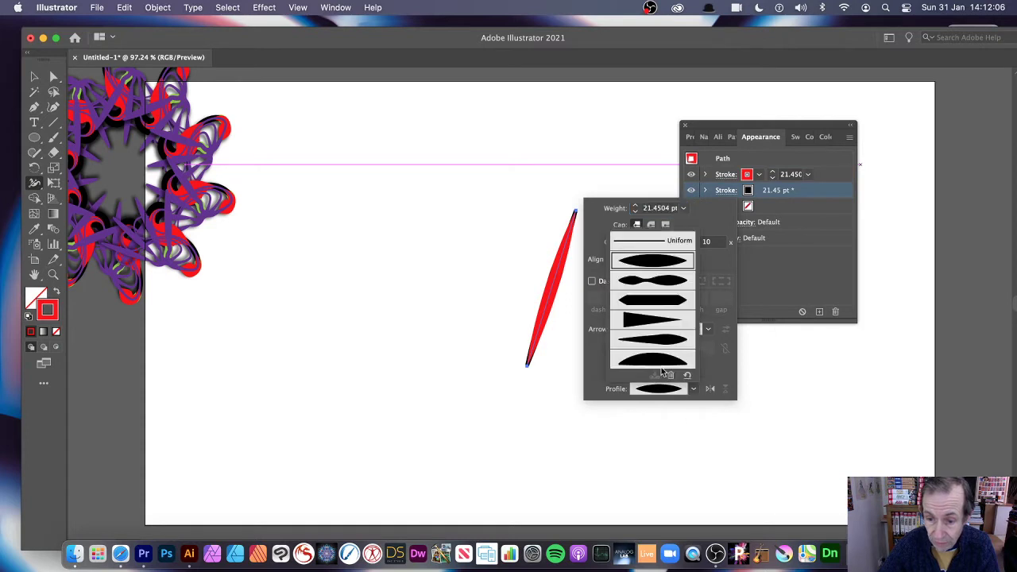
left_click(652, 281)
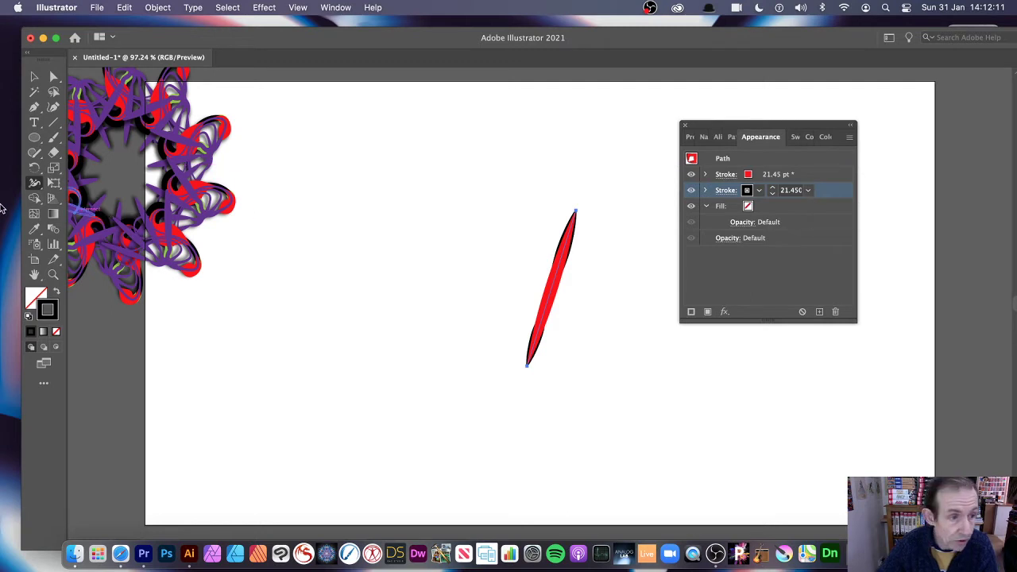
- Hide the black stroke and use the Width tool to widen its two upper width points, up to about 52.45 pt
left_click(35, 185)
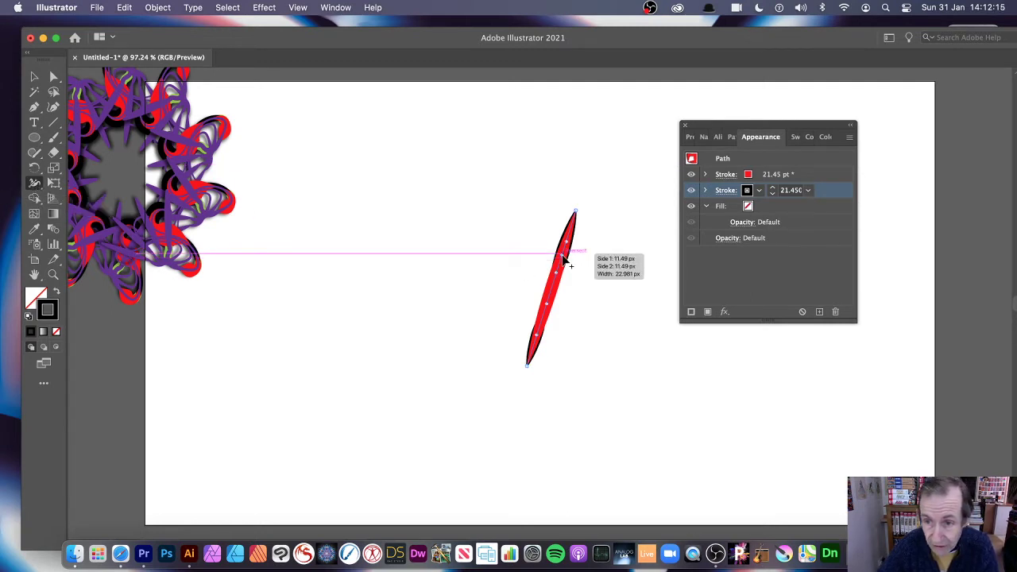
left_click(691, 191)
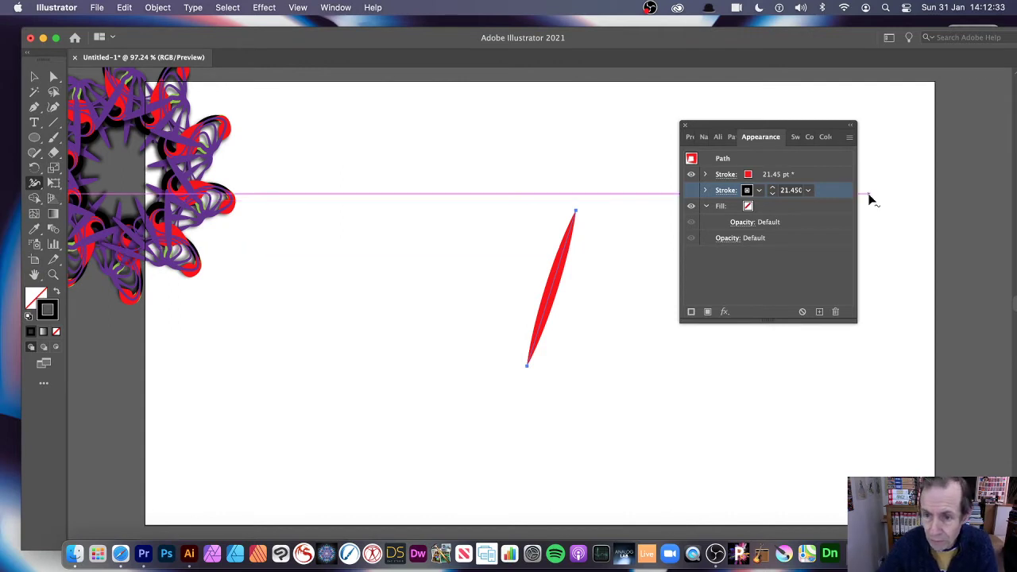
mouse_move(560, 273)
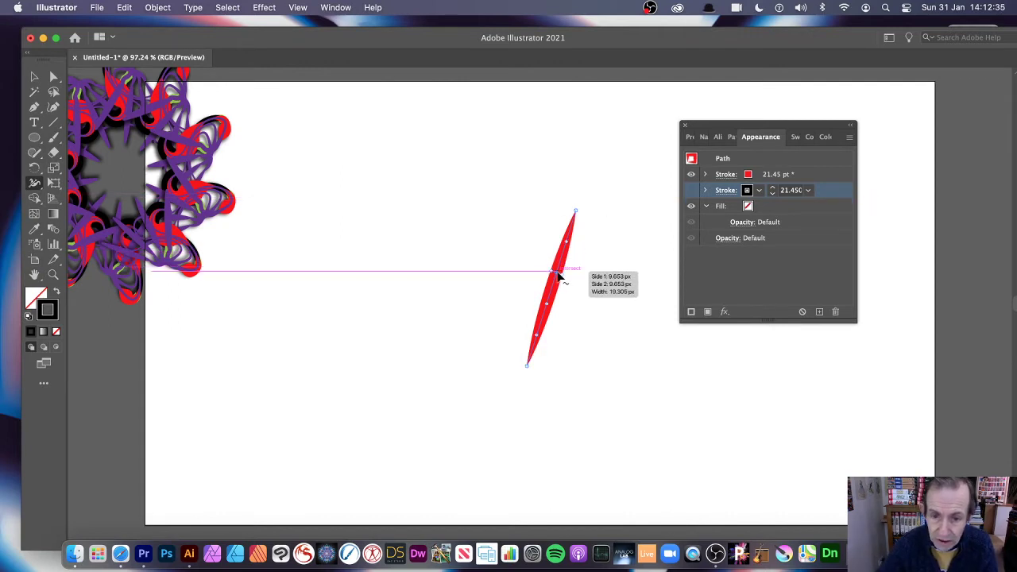
left_click_drag(559, 273, 552, 272)
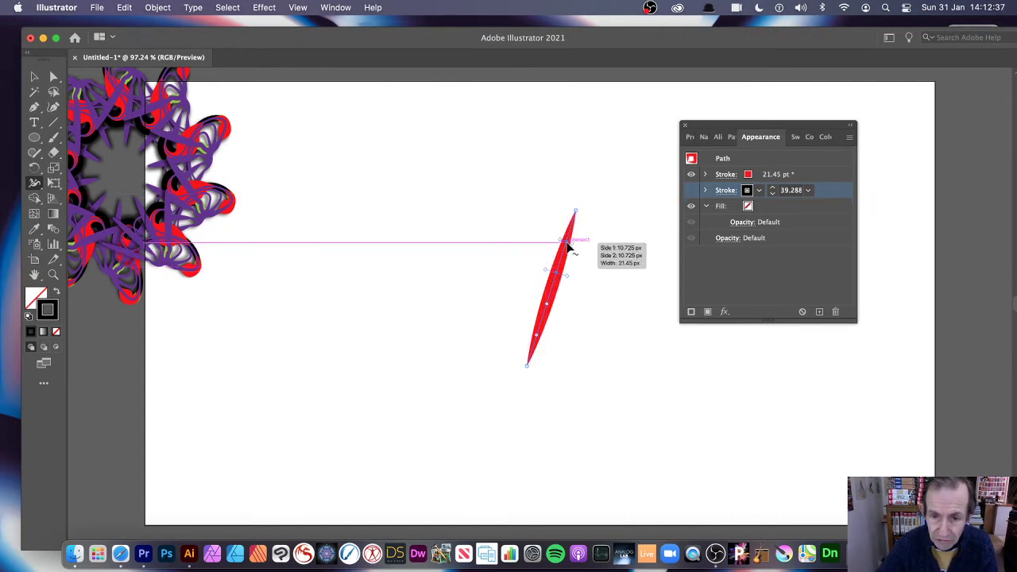
left_click_drag(574, 238, 596, 252)
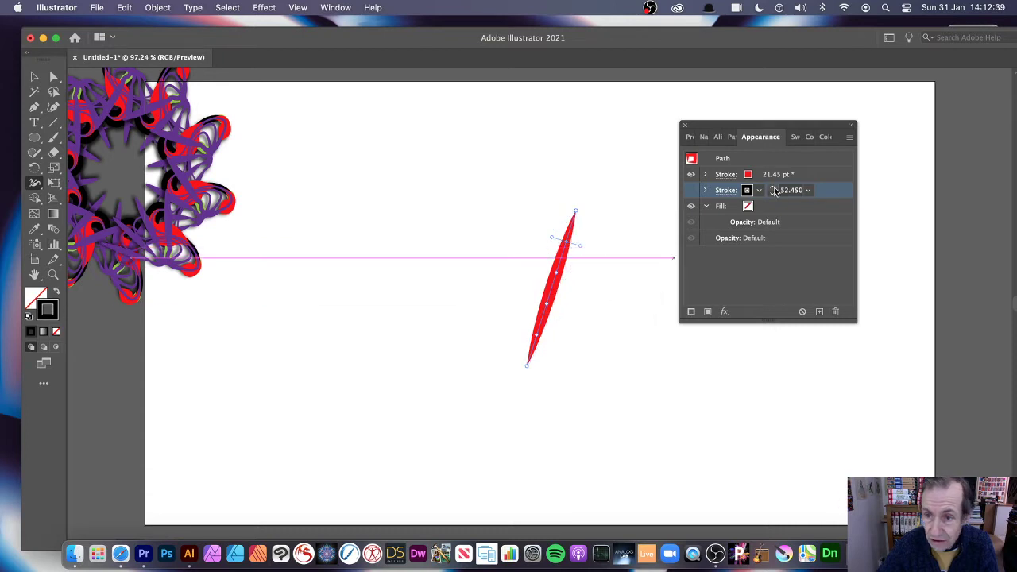
- Target the red stroke and reshape it with the Width tool into uneven bulges up to about 46 pt, pinched near the upper end
left_click(811, 174)
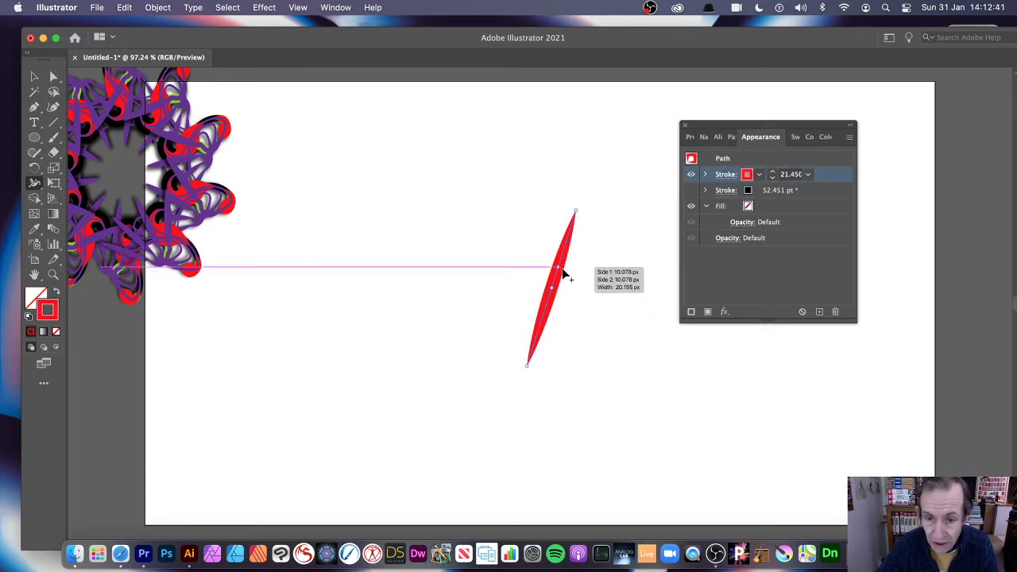
mouse_move(568, 277)
left_mouse_down()
mouse_move(550, 315)
mouse_move(564, 315)
mouse_move(566, 253)
left_mouse_up()
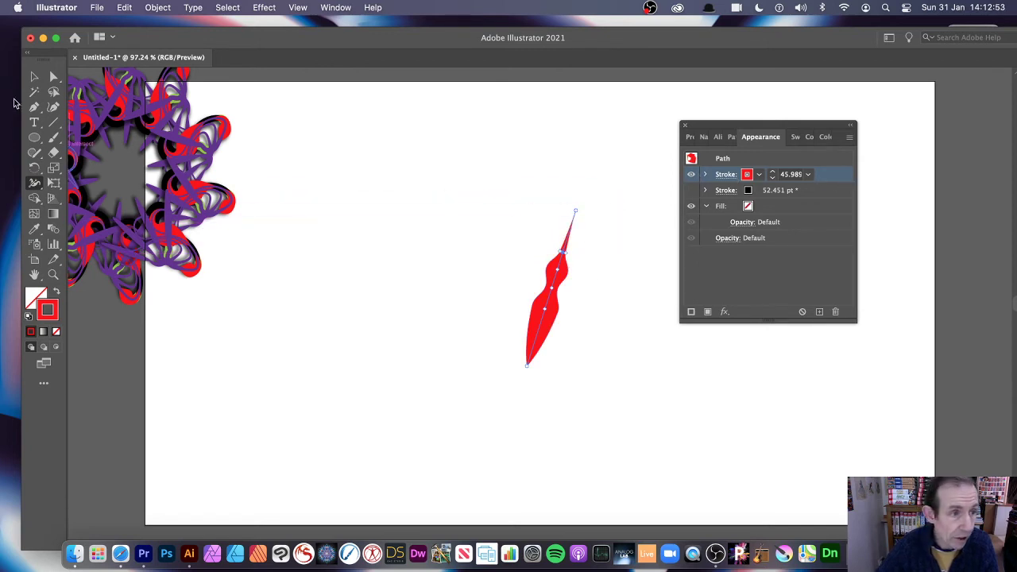
- Extend the line beyond its upper end with three Curvature tool points, curling the tip over, and finish the path
left_click(52, 109)
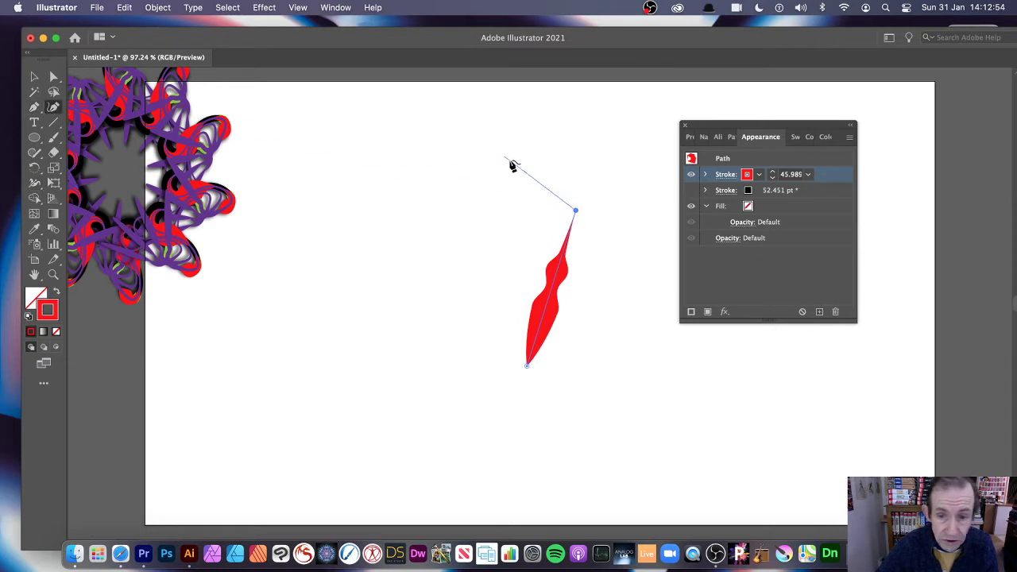
left_click(590, 177)
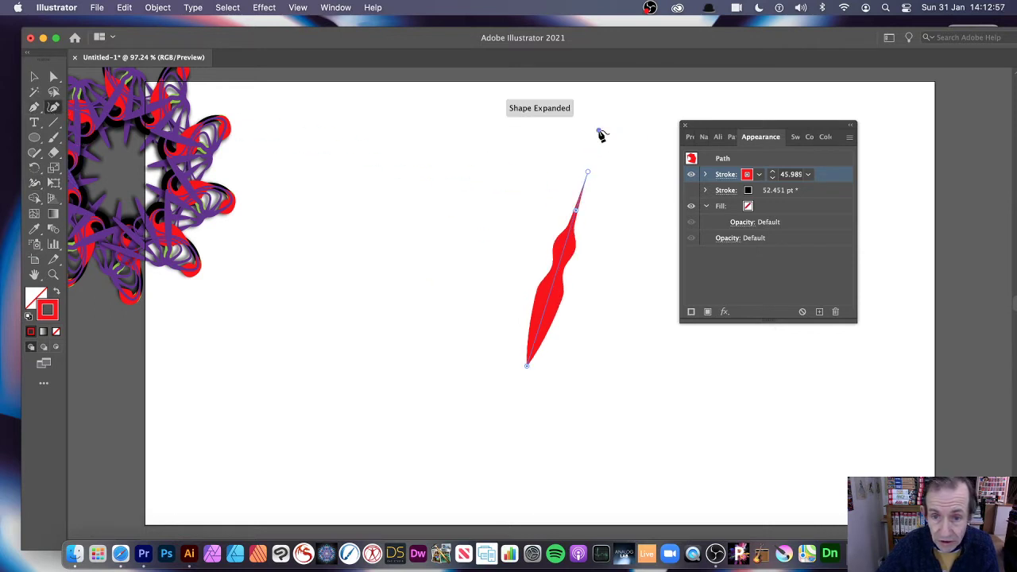
left_click(599, 131)
left_click(577, 104)
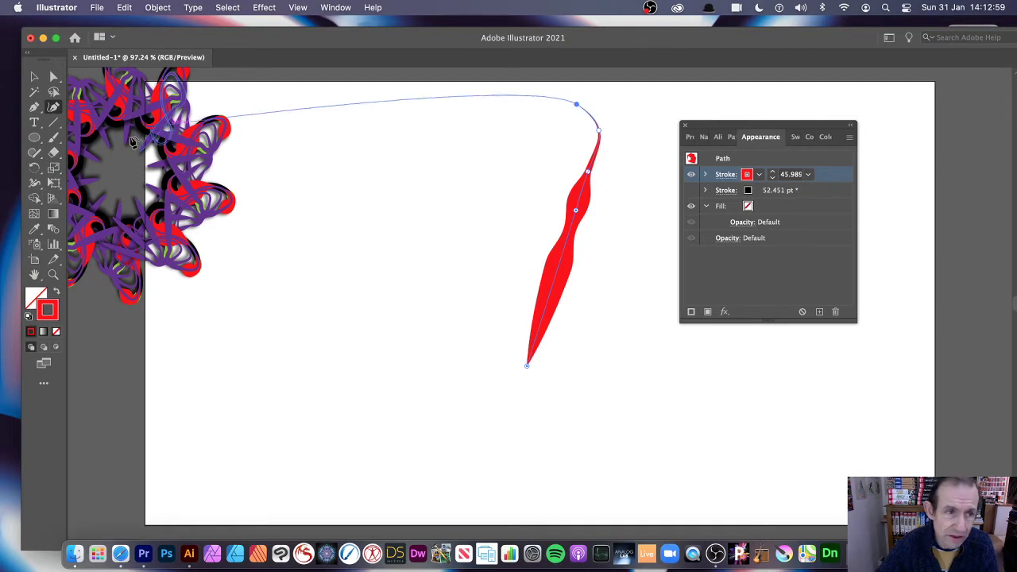
left_click(36, 76)
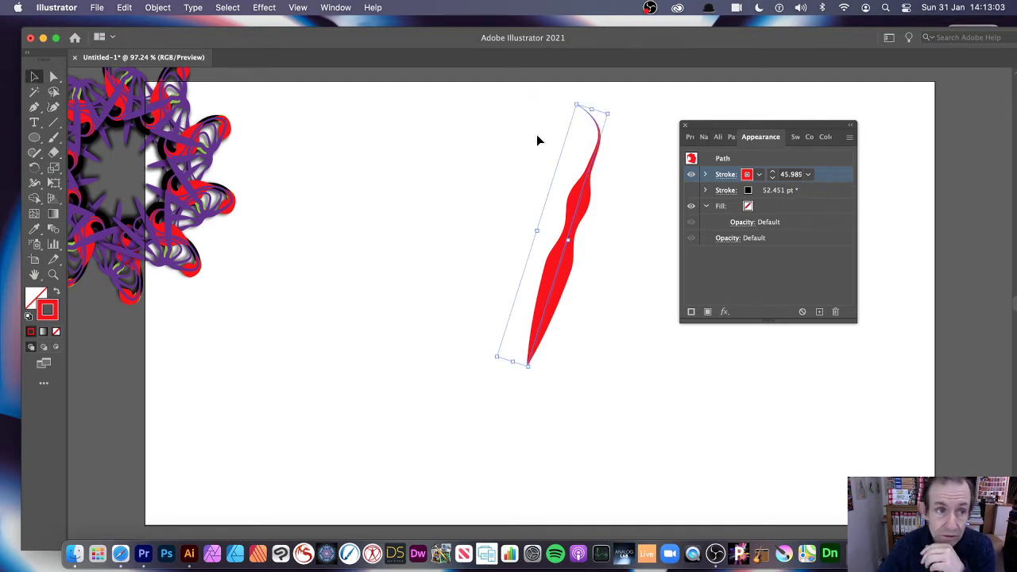
- Create a radial repeat from the whole path and rotate its instances slightly counter-clockwise around the ring
left_click(759, 265)
left_click(744, 161)
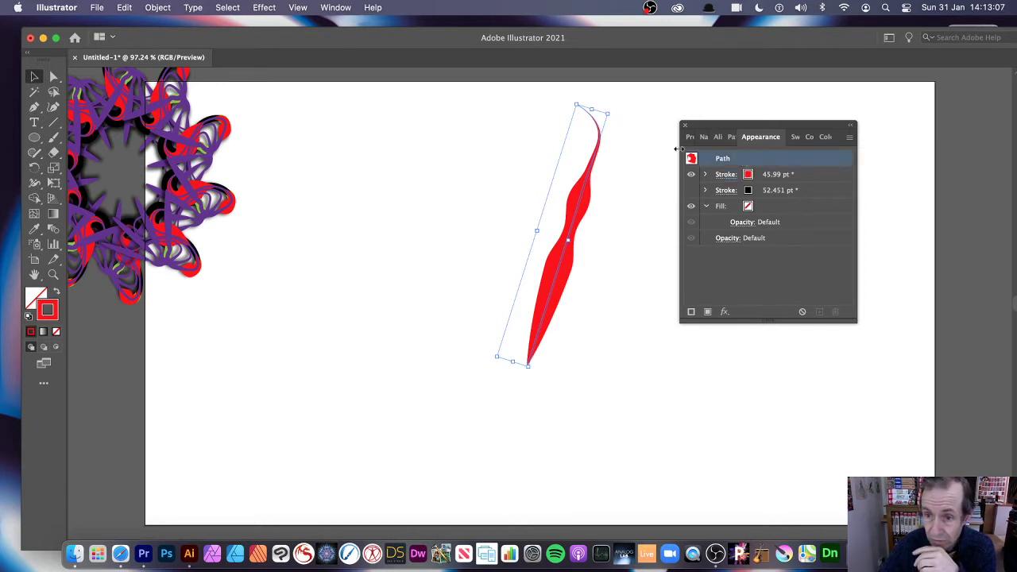
left_click(157, 8)
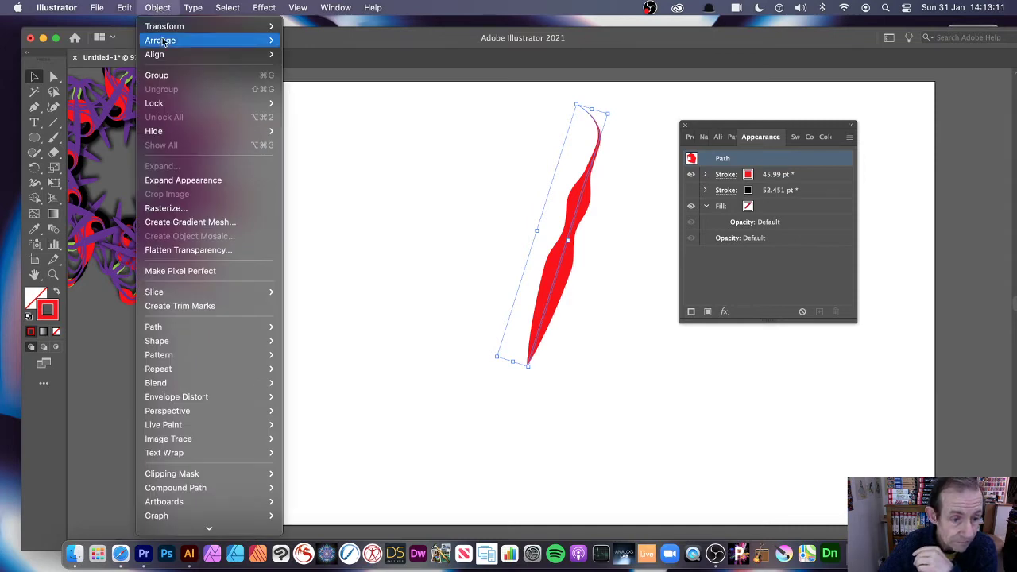
mouse_move(215, 370)
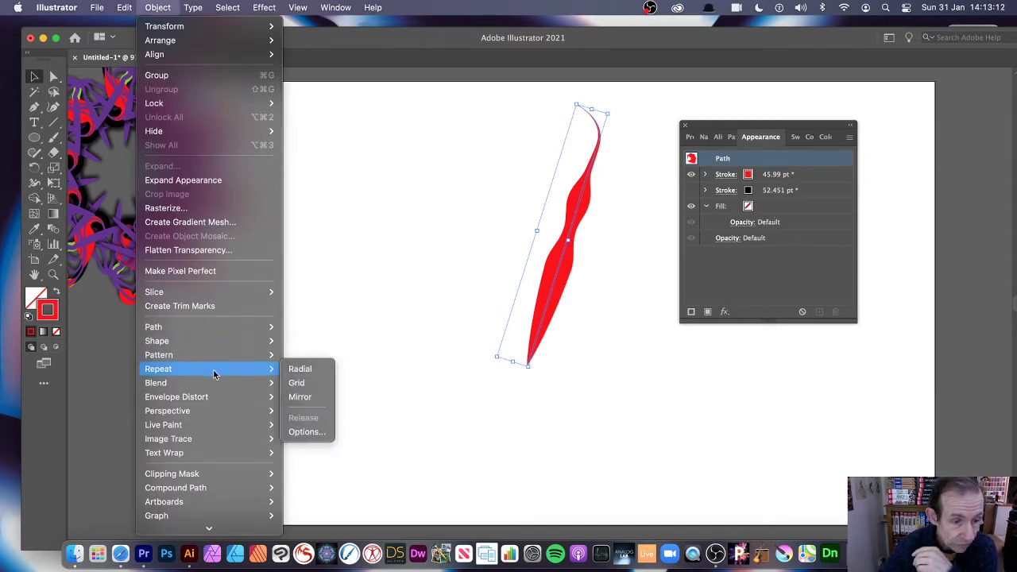
left_click(329, 369)
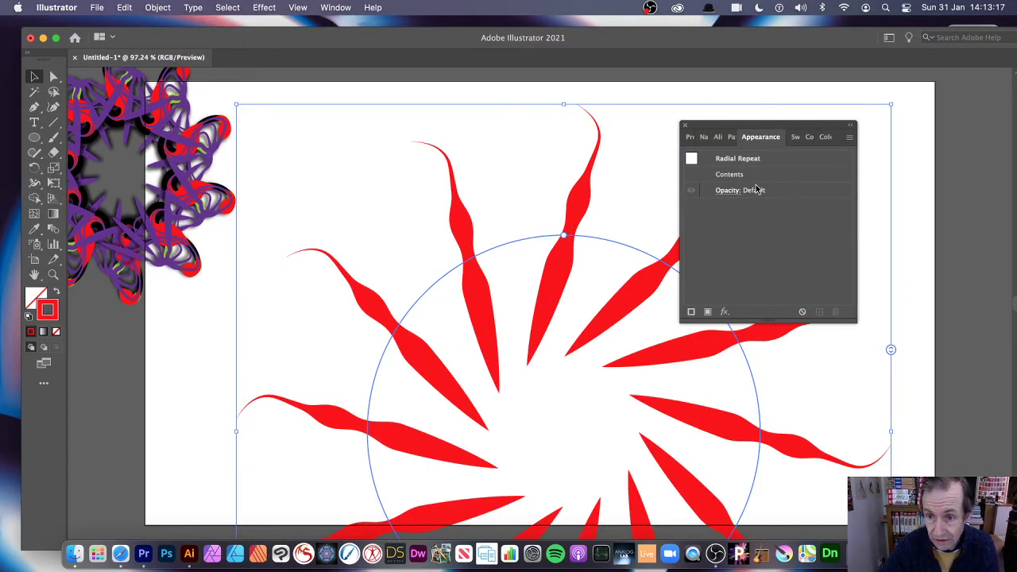
left_click_drag(566, 237, 534, 235)
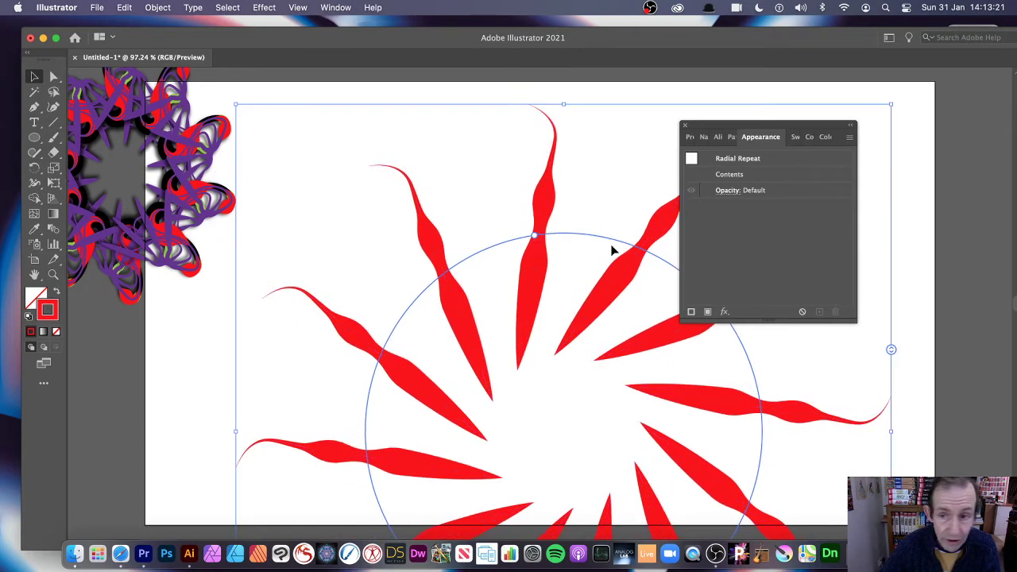
- Isolate the source path inside the radial repeat and make its hidden black stroke visible
left_click(736, 161)
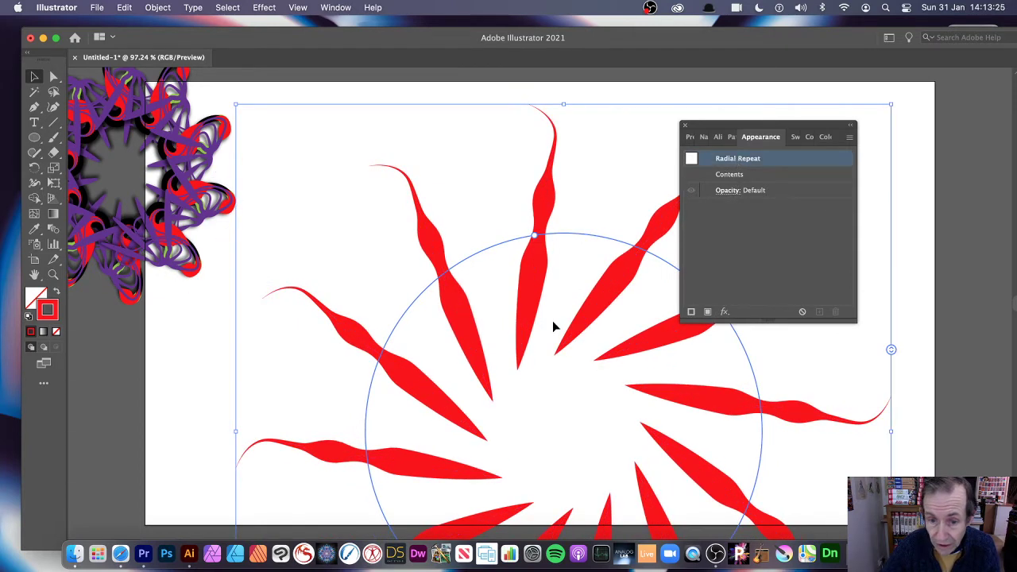
double_click(534, 260)
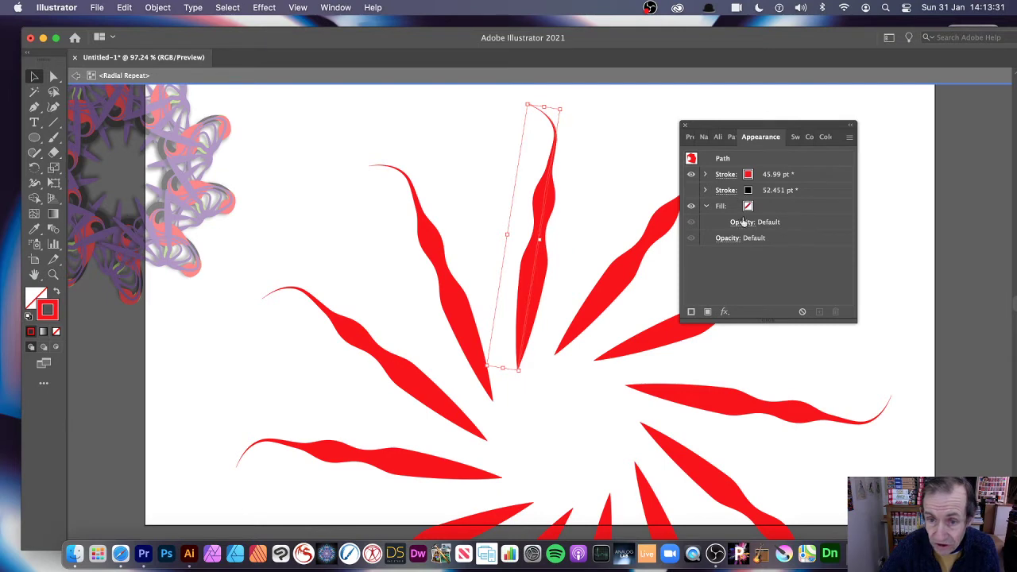
left_click(691, 190)
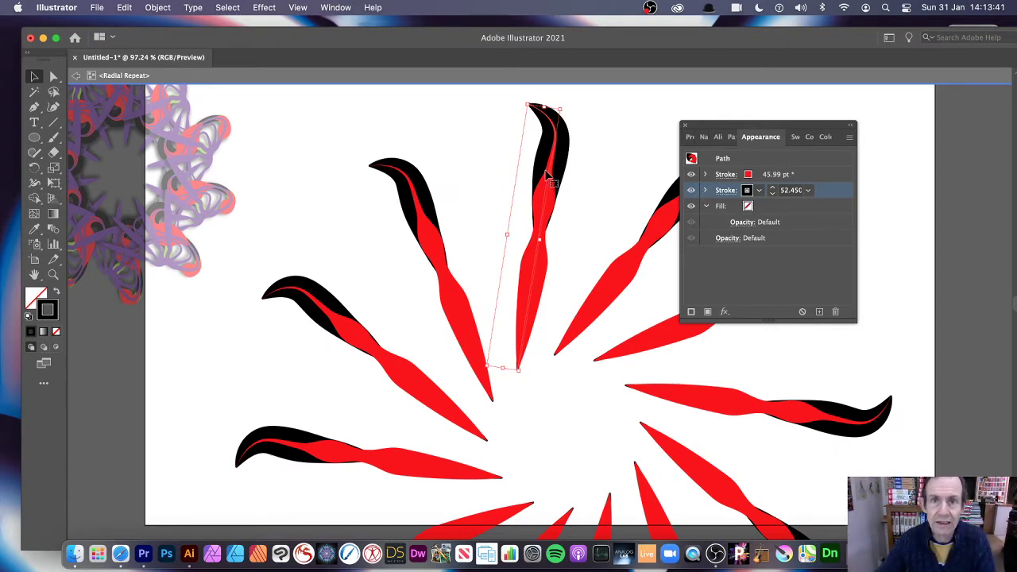
left_click(156, 8)
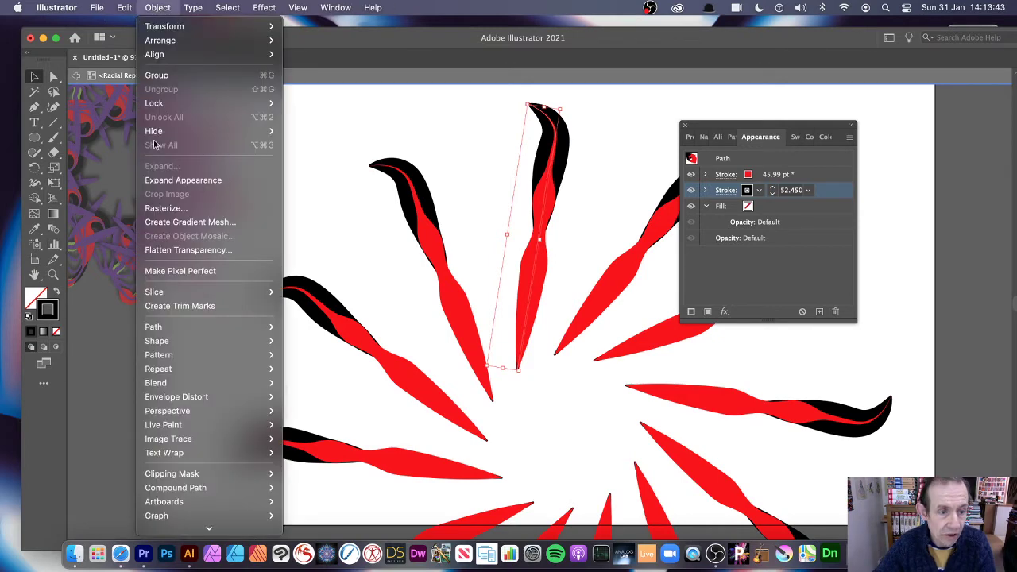
mouse_move(192, 368)
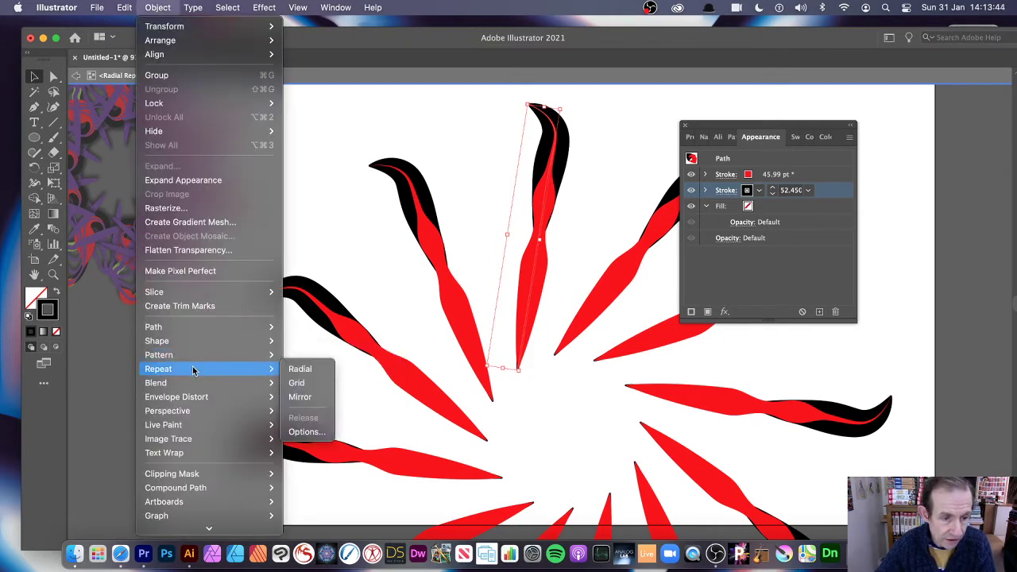
left_click(313, 367)
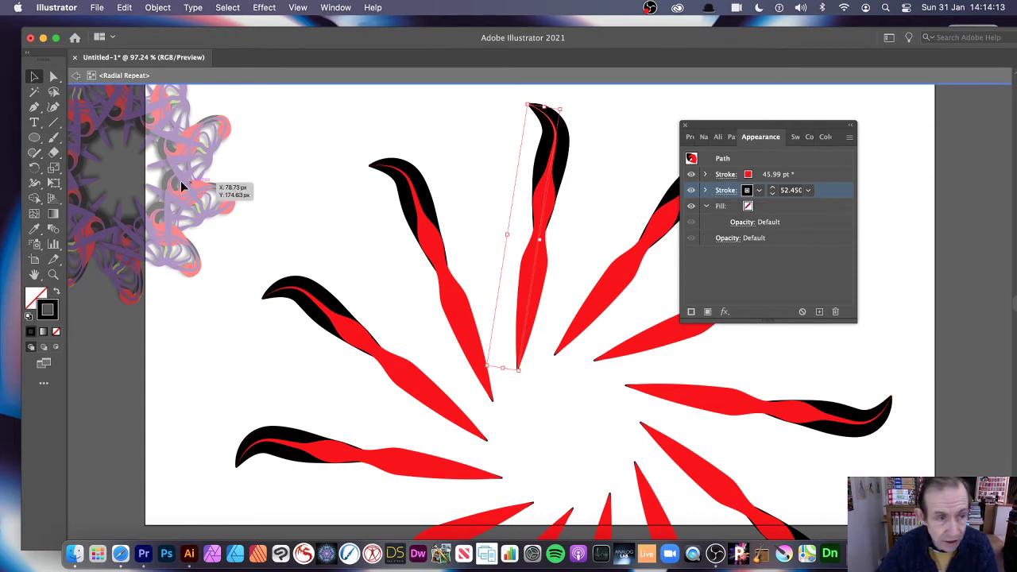
- Reshape the black stroke with the Width tool, widening its middle and inner half up to about 70.54 pt and pinching it above the middle
left_click(34, 183)
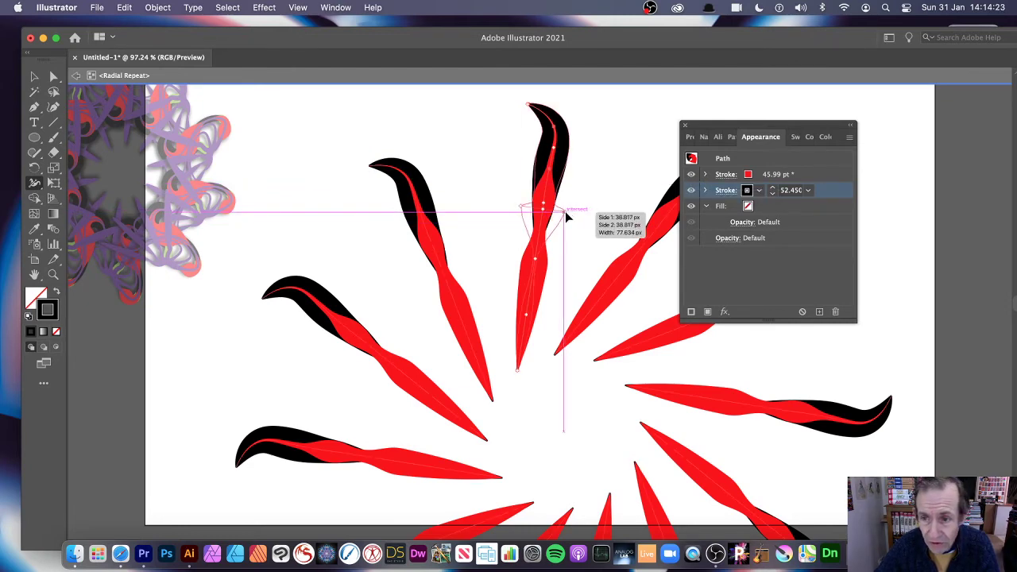
mouse_move(566, 213)
left_mouse_down()
mouse_move(544, 205)
mouse_move(553, 226)
left_mouse_up()
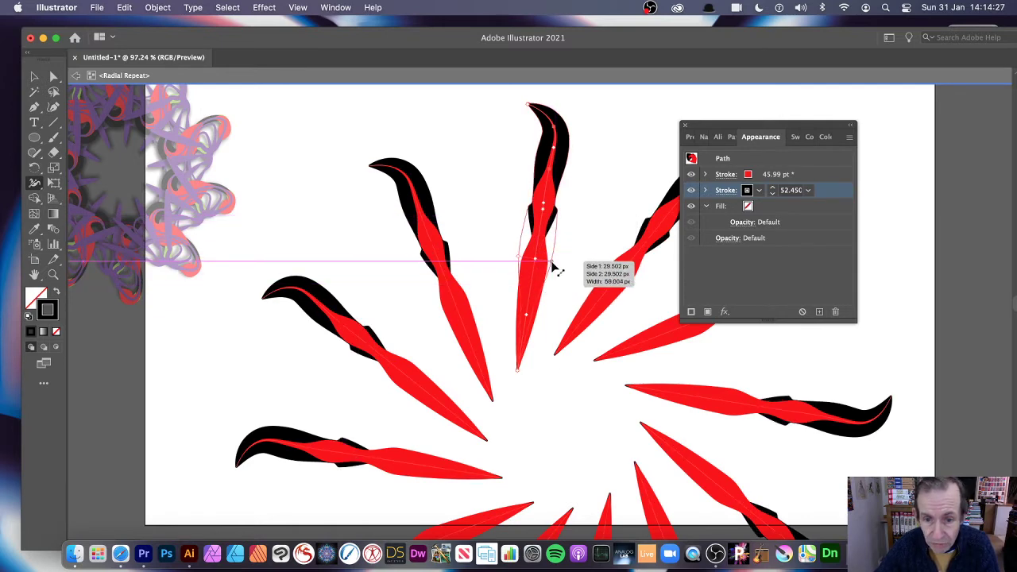
left_click_drag(554, 267, 565, 263)
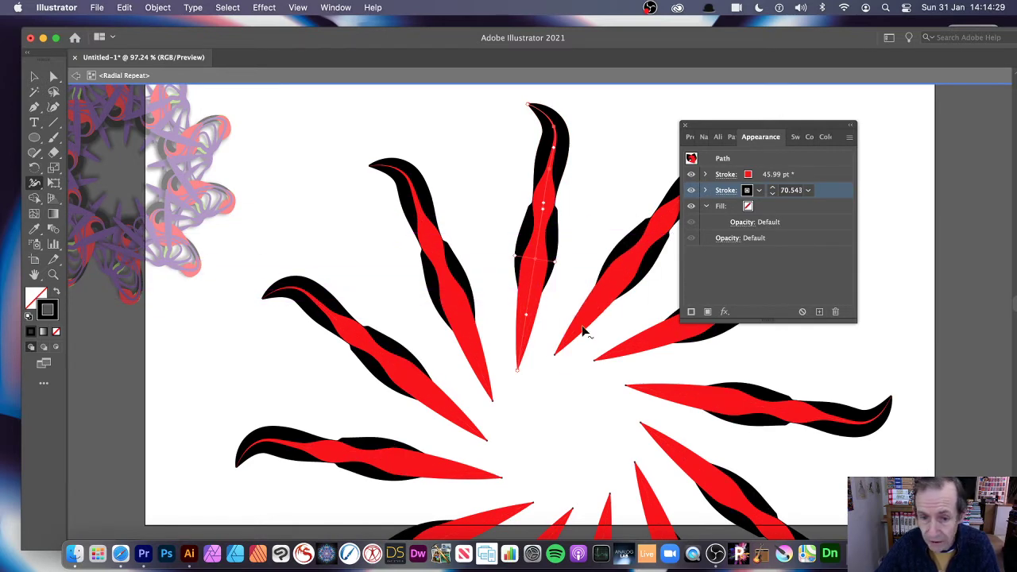
left_click_drag(530, 317, 548, 318)
left_click_drag(553, 215, 550, 208)
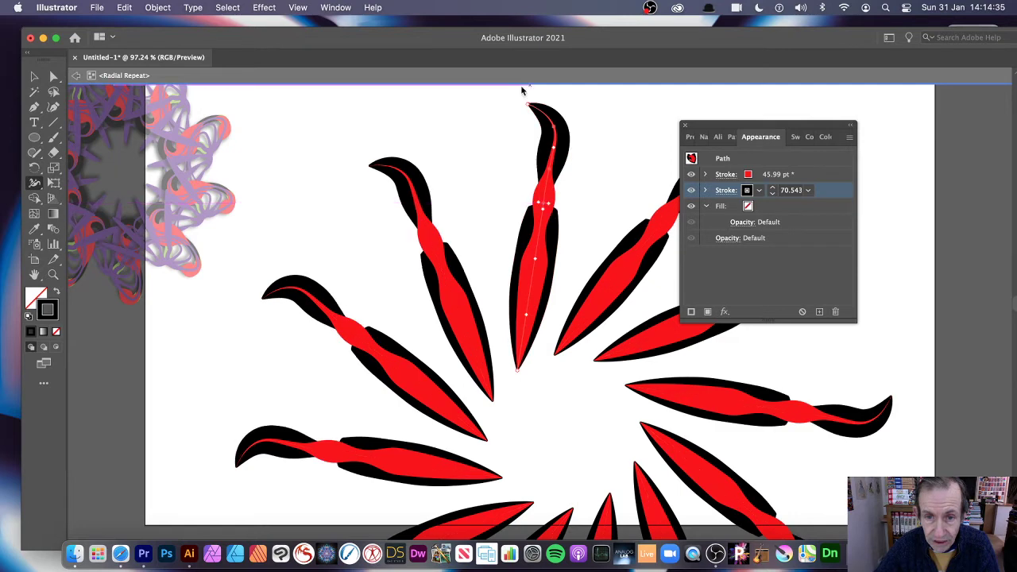
- Extend the path's outer end into a downward hook with the Curvature tool and move its points to bend the petal into an S-curve
left_click(54, 108)
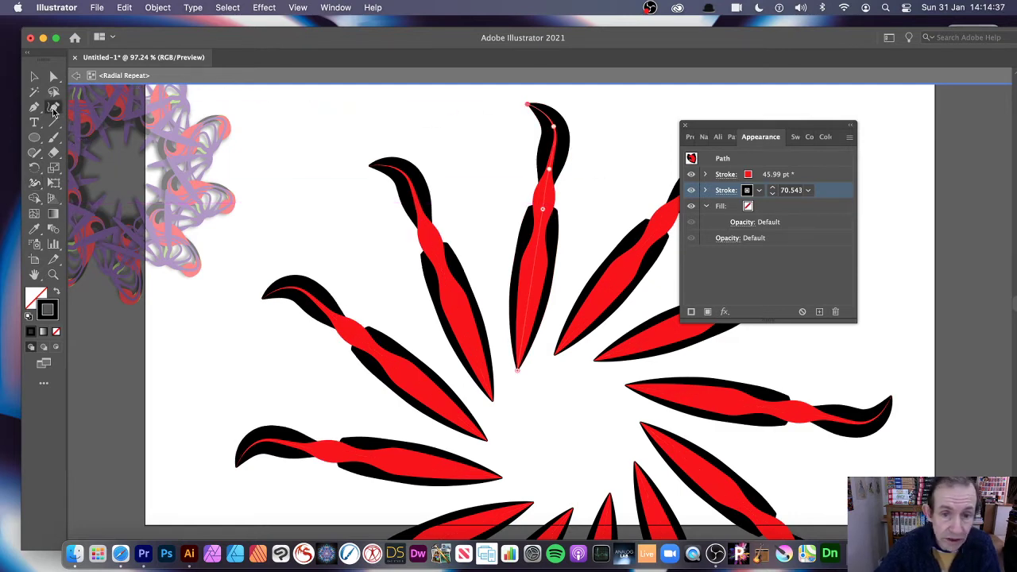
mouse_move(525, 104)
left_mouse_down()
mouse_move(492, 105)
mouse_move(465, 137)
mouse_move(445, 210)
mouse_move(485, 253)
mouse_move(467, 173)
mouse_move(476, 197)
left_mouse_up()
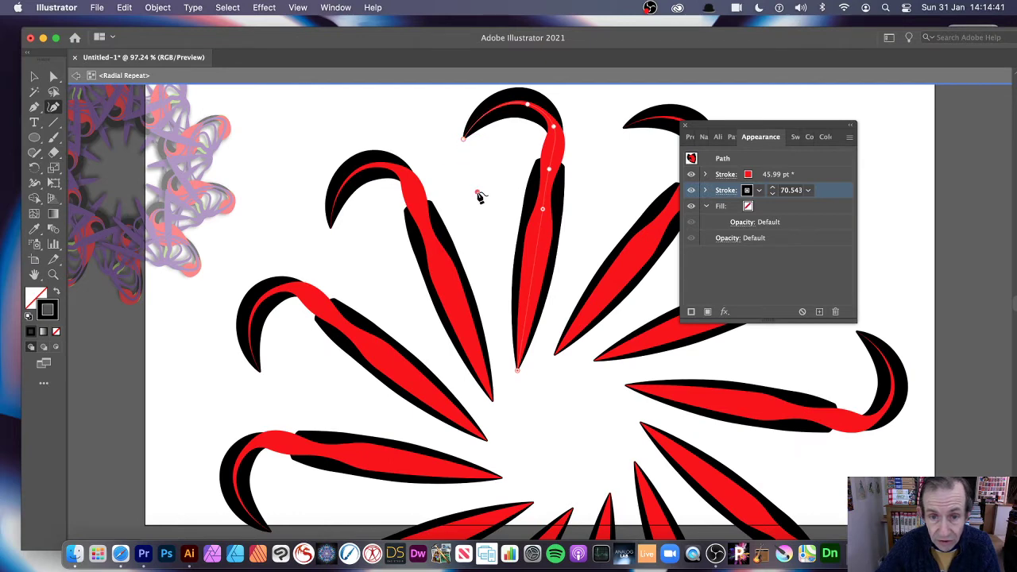
mouse_move(551, 130)
left_mouse_down()
mouse_move(582, 124)
mouse_move(516, 130)
mouse_move(531, 133)
mouse_move(519, 139)
mouse_move(545, 210)
mouse_move(596, 217)
mouse_move(505, 223)
mouse_move(551, 225)
left_mouse_up()
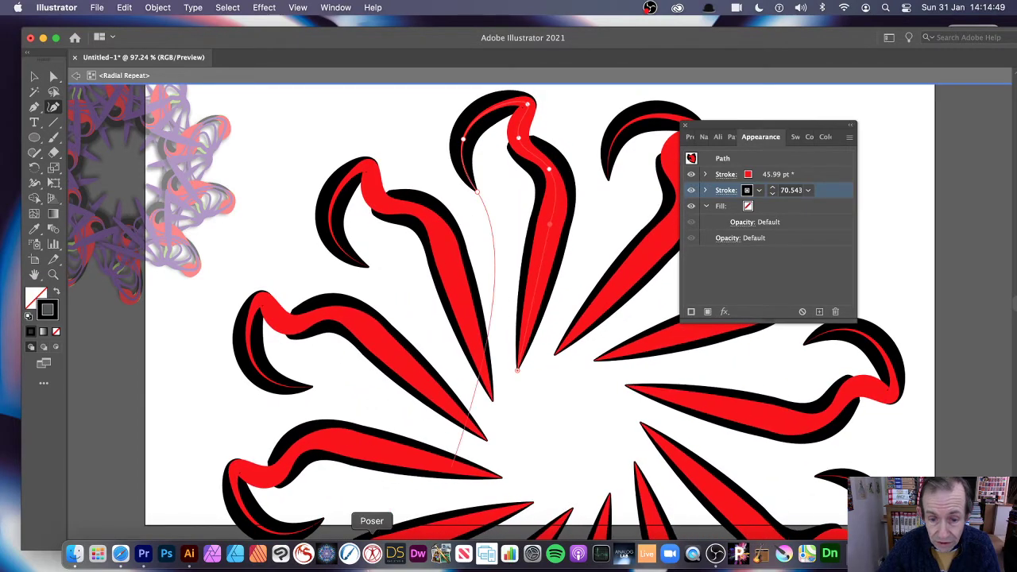
- Enlarge the petal path slightly with its bounding box so its inner tip reaches closer to the ring's centre
left_click(34, 75)
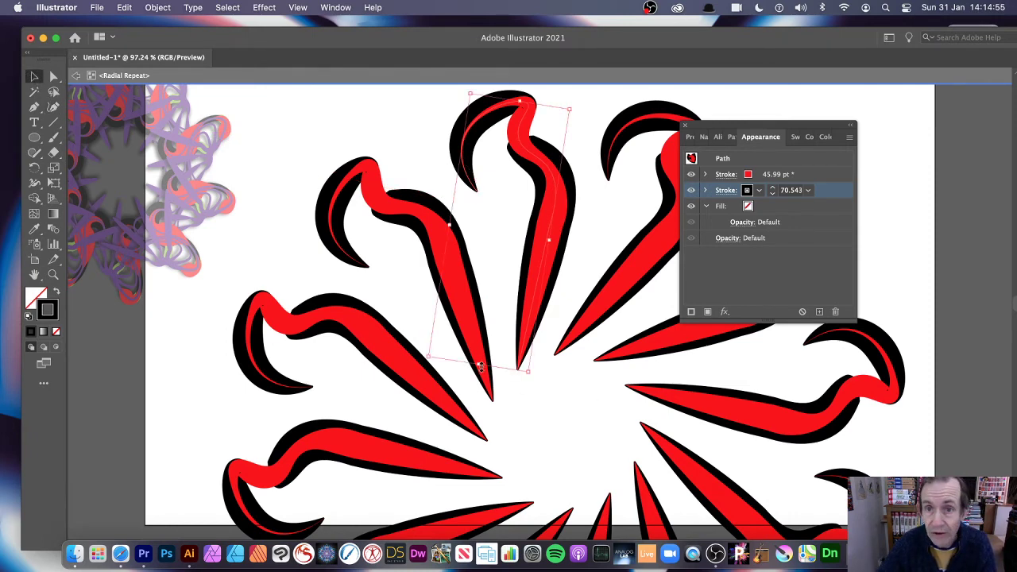
left_click_drag(480, 366, 549, 404)
left_click_drag(472, 93, 482, 103)
- Add a new stroke above the red stroke and colour it light blue
left_click(763, 174)
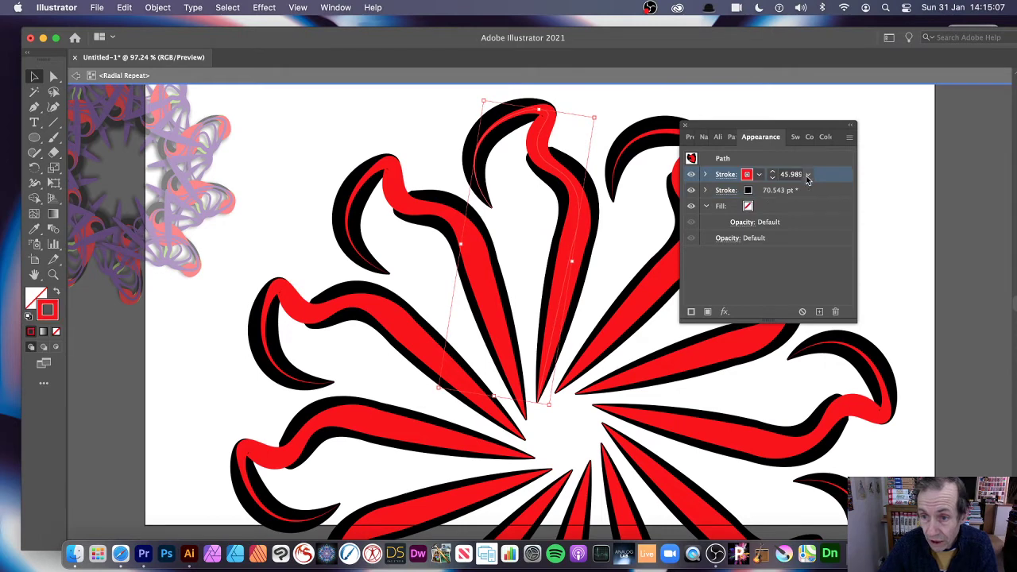
left_click(848, 139)
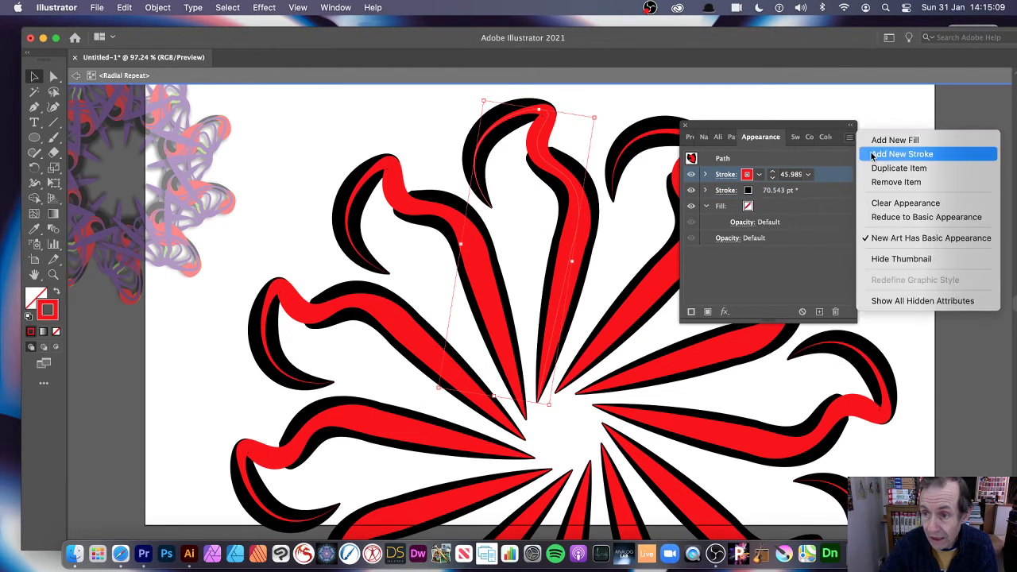
left_click(872, 155)
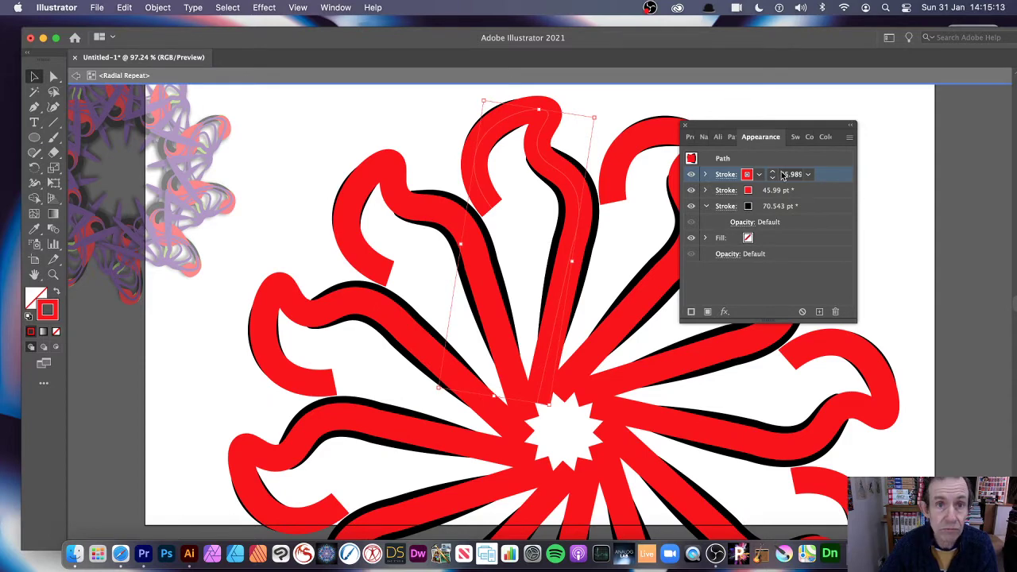
left_click(748, 176)
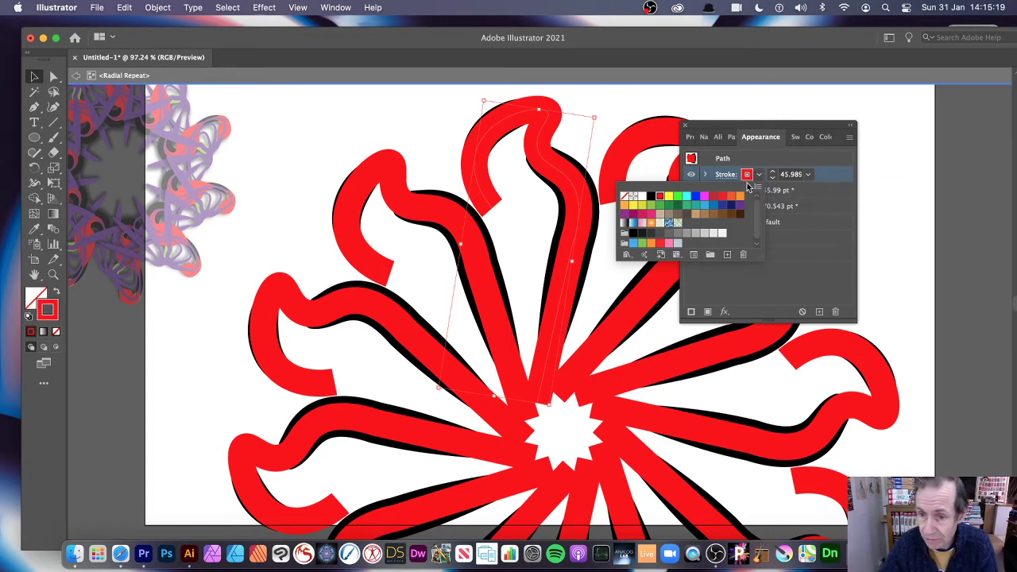
left_click(706, 205)
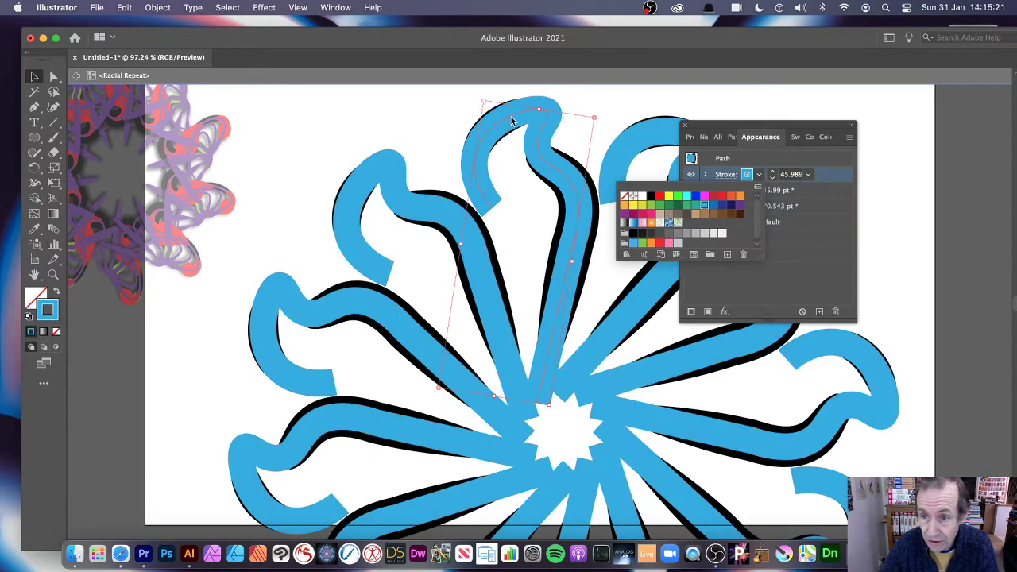
left_click(799, 156)
- Apply the lens-shaped width profile that tapers at both ends to the blue stroke
left_click(726, 176)
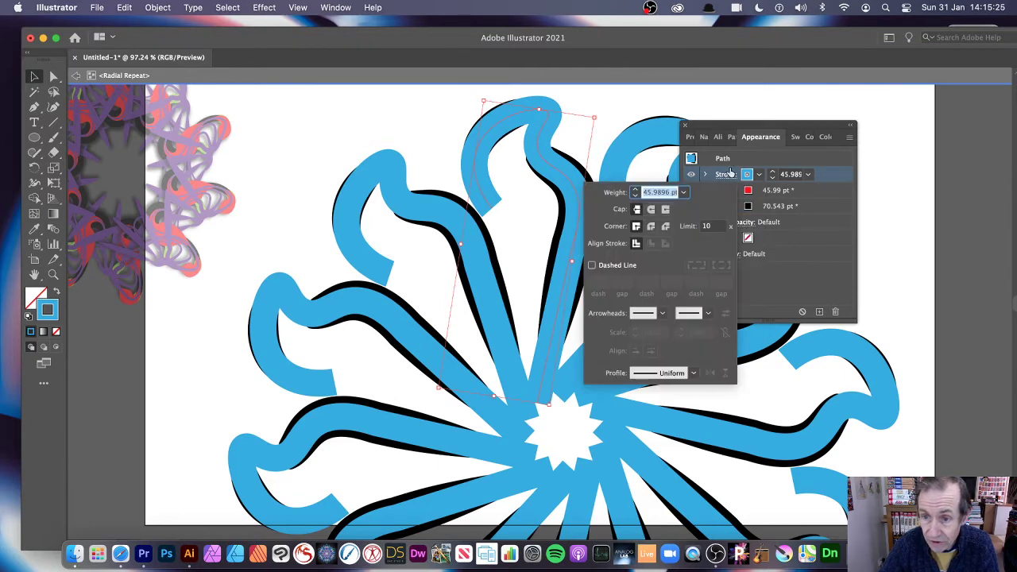
left_click(693, 372)
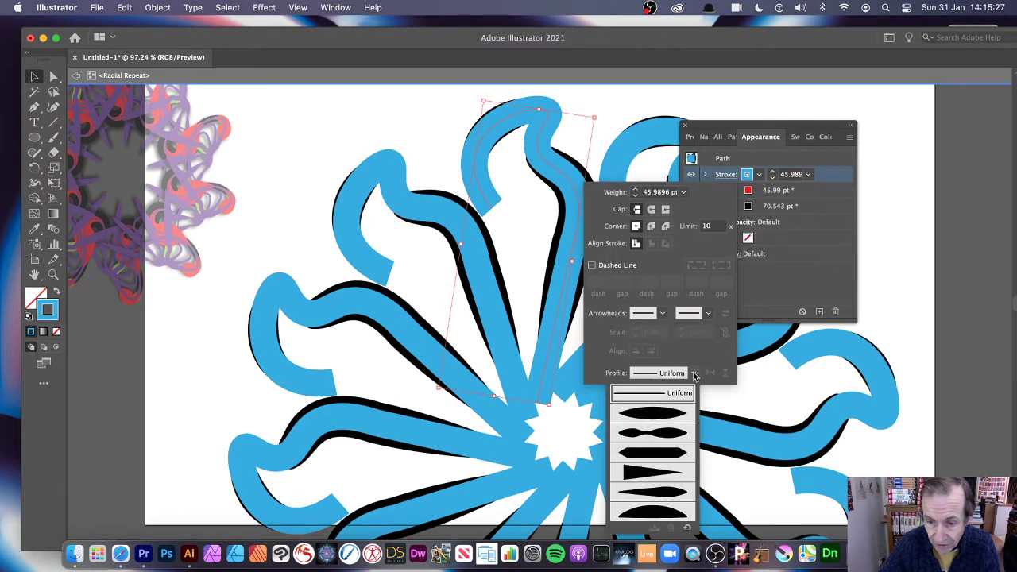
left_click(656, 413)
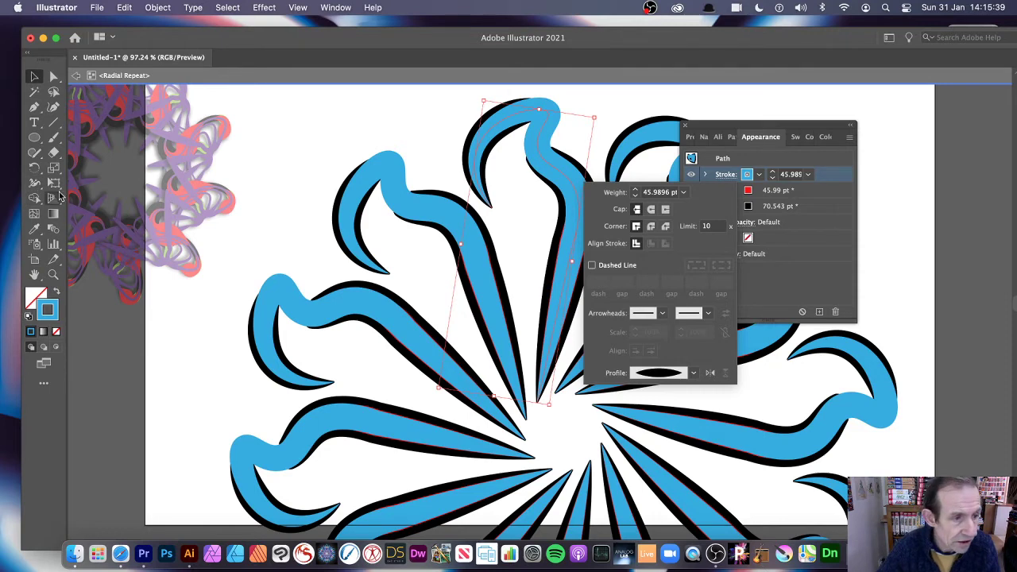
key("Escape")
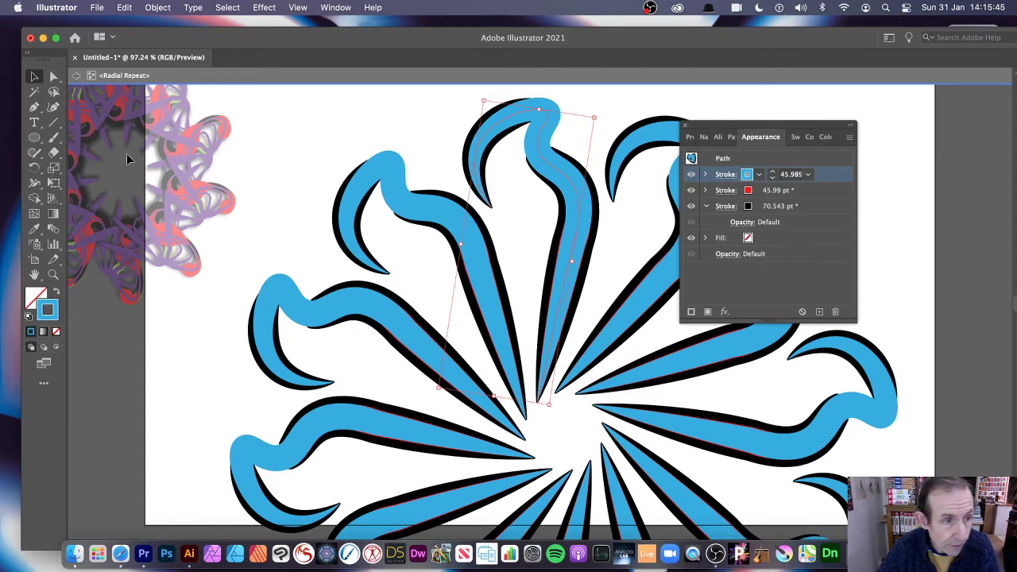
- Reshape the blue stroke with the Width tool, narrowing it around the middle and widening it near the inner end to about 84.09 pt
left_click(35, 183)
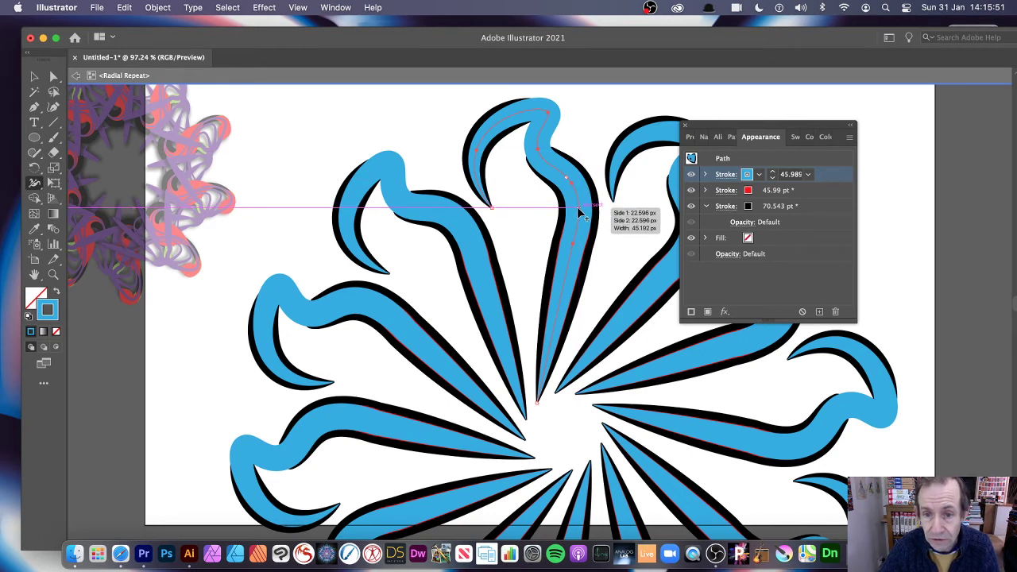
left_click_drag(581, 210, 579, 209)
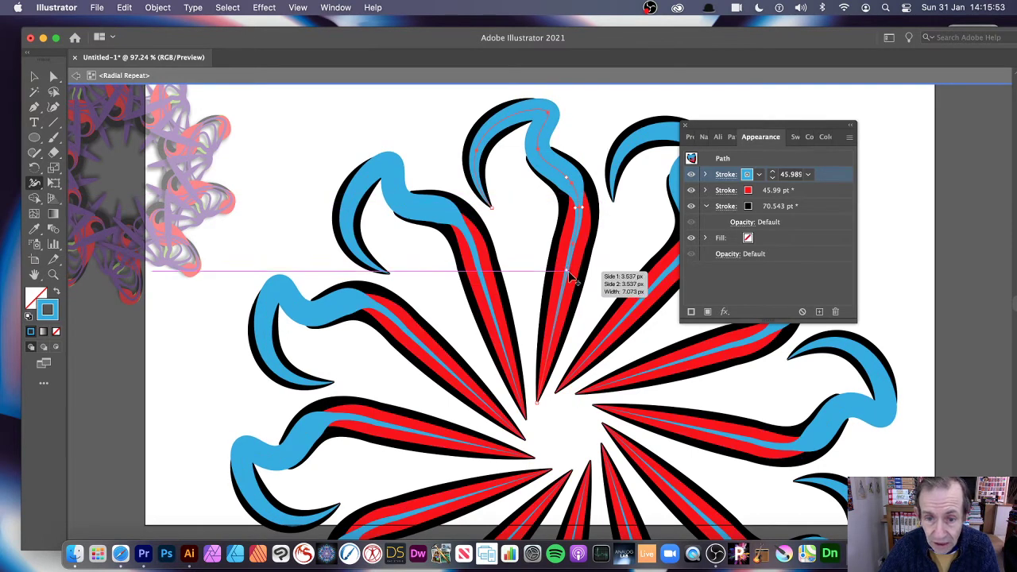
mouse_move(572, 271)
left_mouse_down()
mouse_move(595, 281)
mouse_move(572, 276)
mouse_move(569, 292)
mouse_move(587, 304)
left_mouse_up()
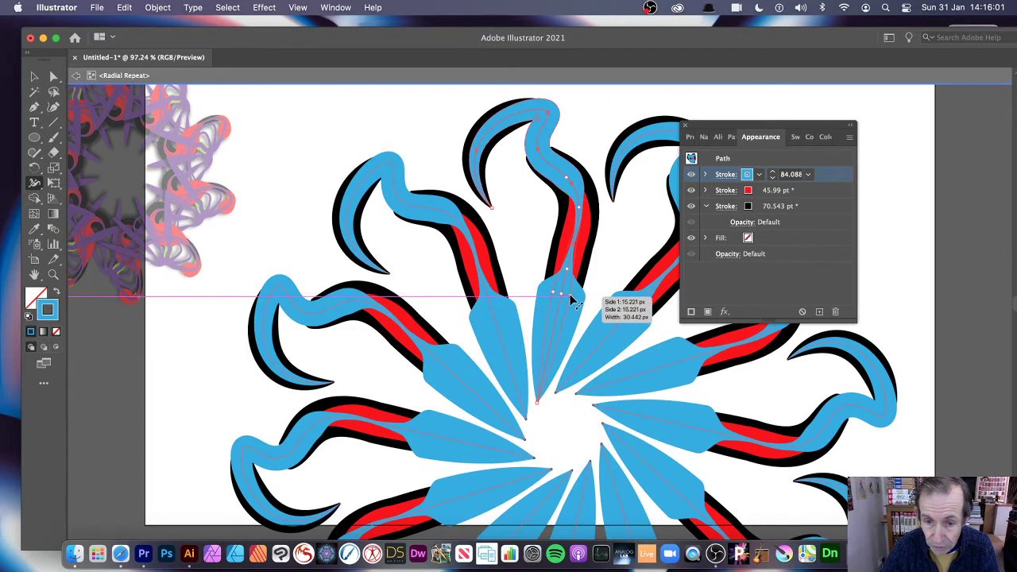
- Undo the widening near the blue stroke's inner end and narrow the stroke around the petal's outer bend with the Width tool
key("super+z")
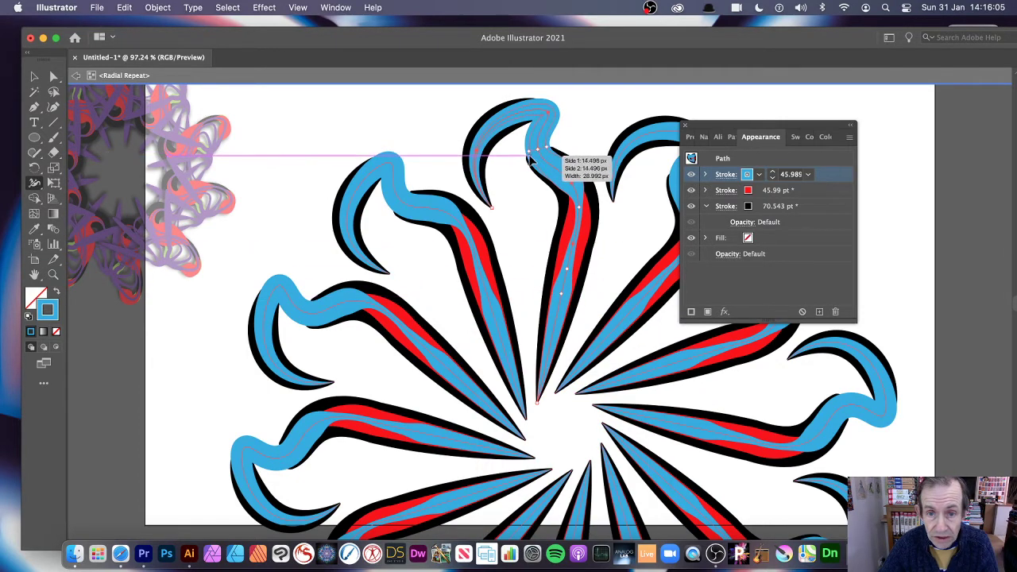
left_click_drag(544, 159, 546, 161)
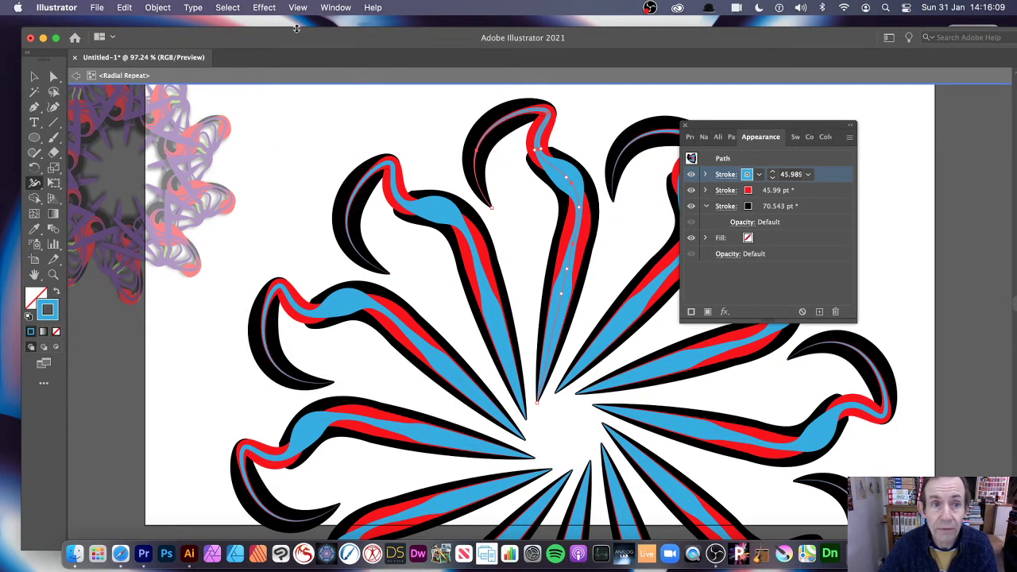
- Apply a Drop Shadow effect to the blue stroke in Multiply mode at 75% opacity, 7 px X and Y offsets and 5 px blur
left_click(264, 7)
mouse_move(292, 198)
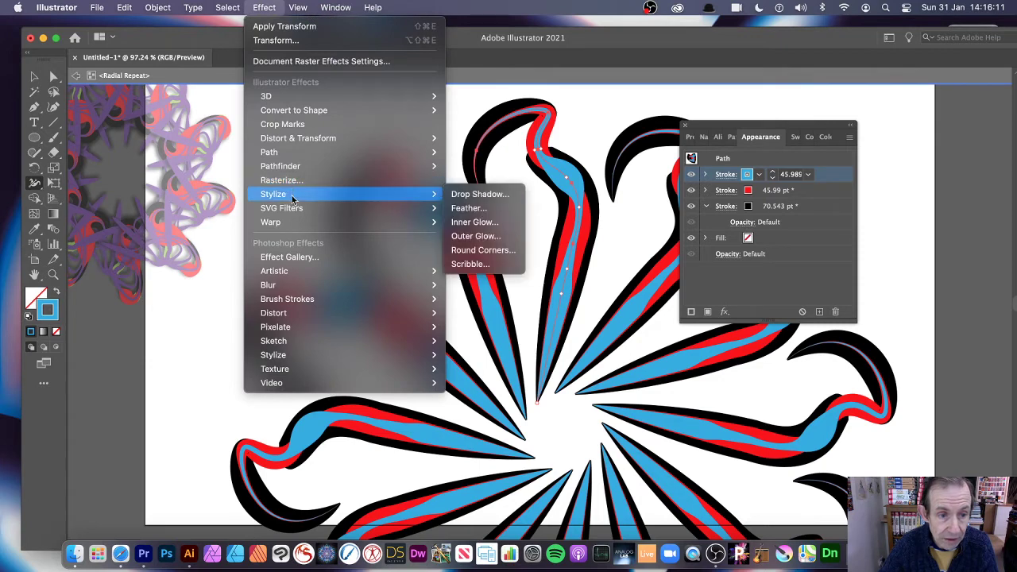
left_click(519, 196)
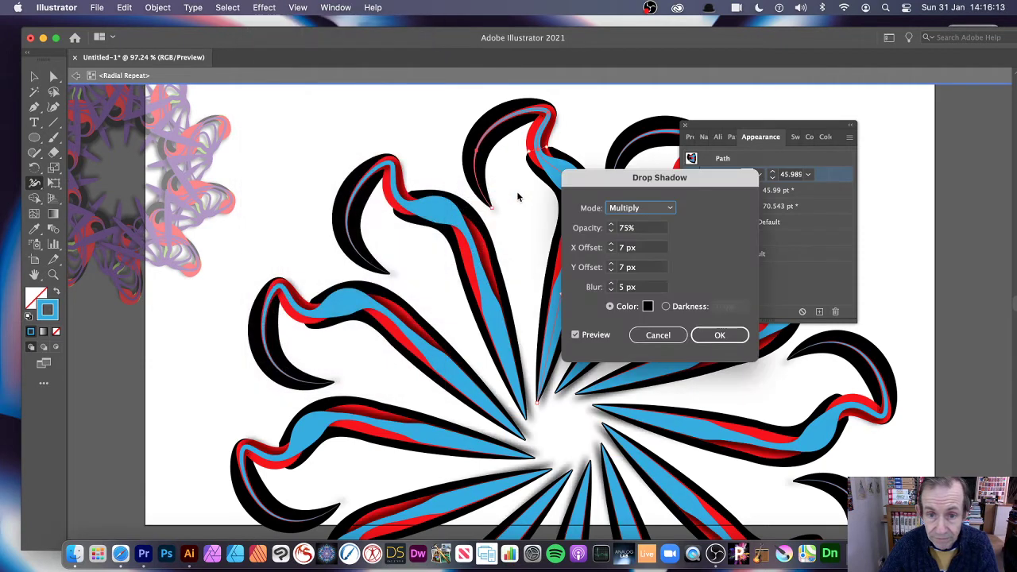
left_click_drag(660, 179, 805, 178)
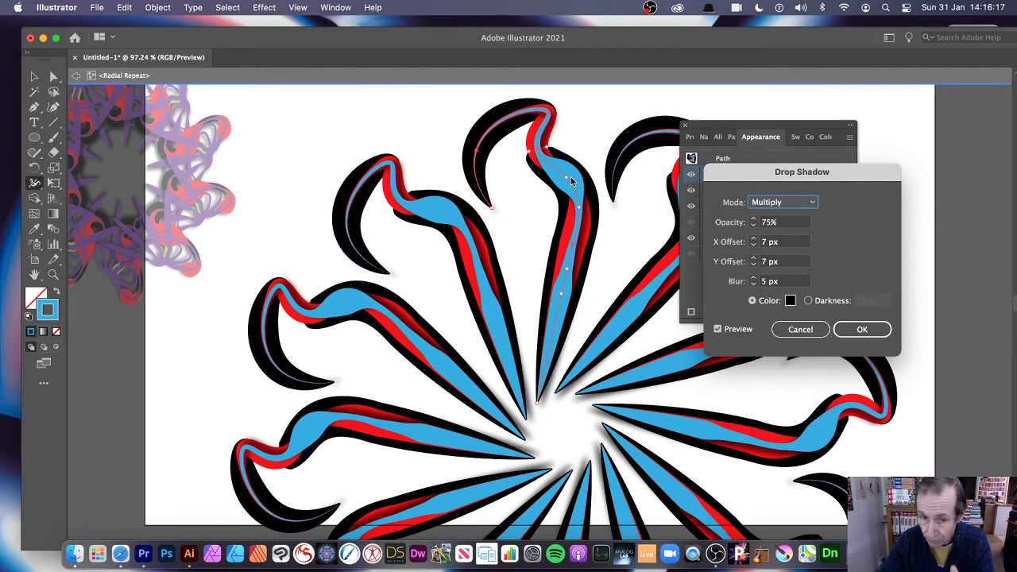
left_click(862, 329)
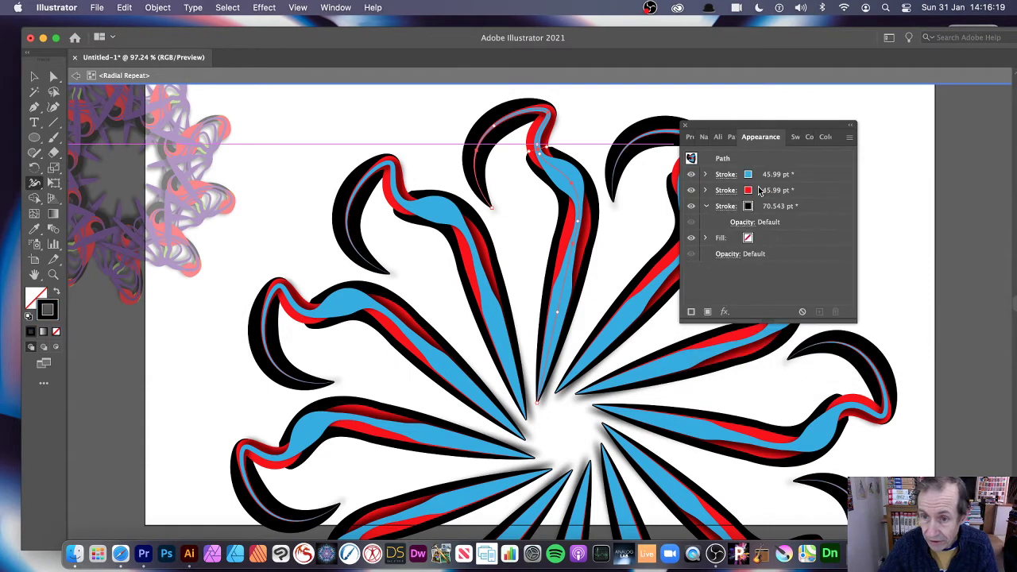
- Inspect the blue stroke's Drop Shadow entry by switching its visibility off and on
left_click(706, 174)
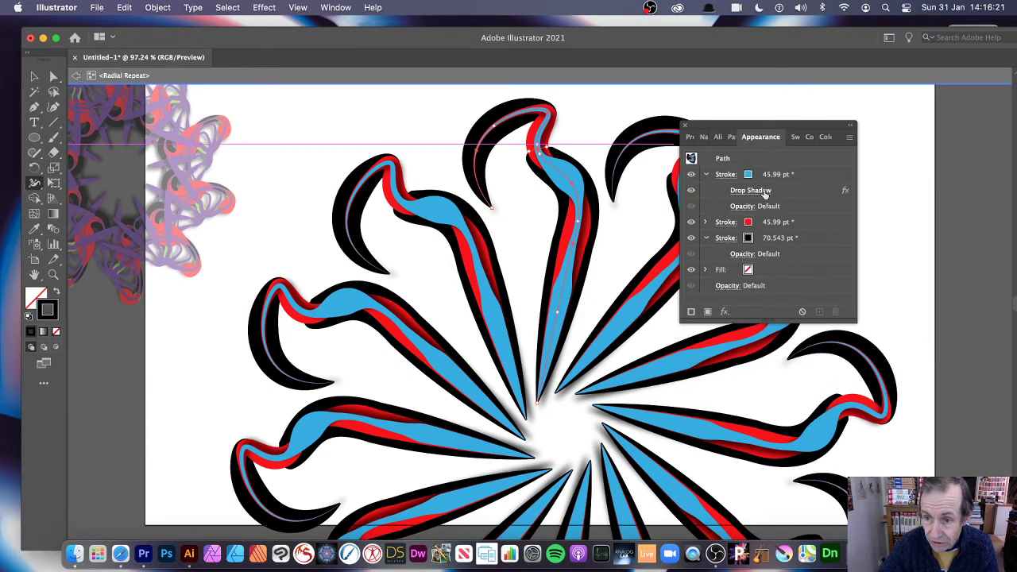
left_click(692, 195)
left_click(692, 191)
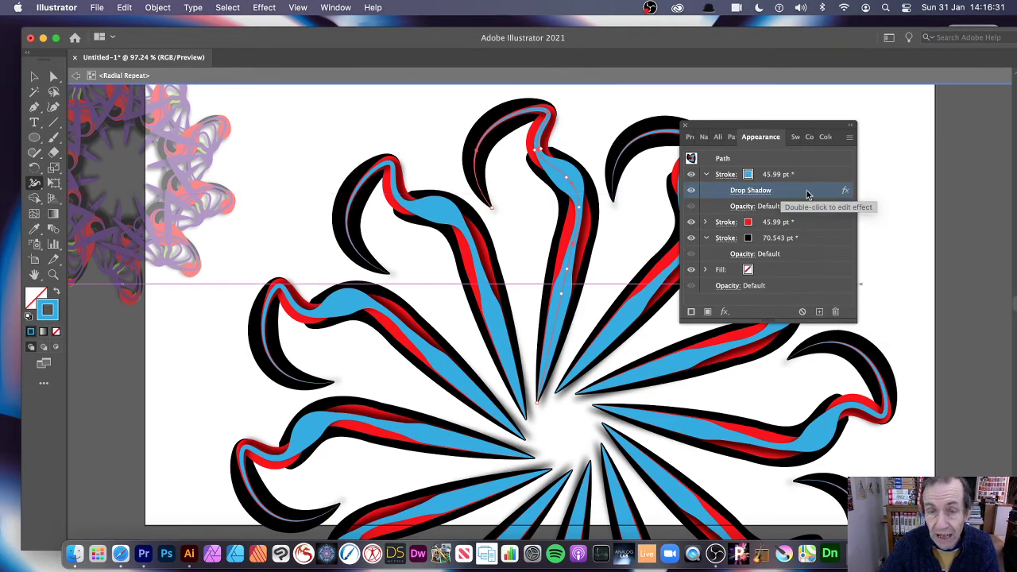
left_click(706, 175)
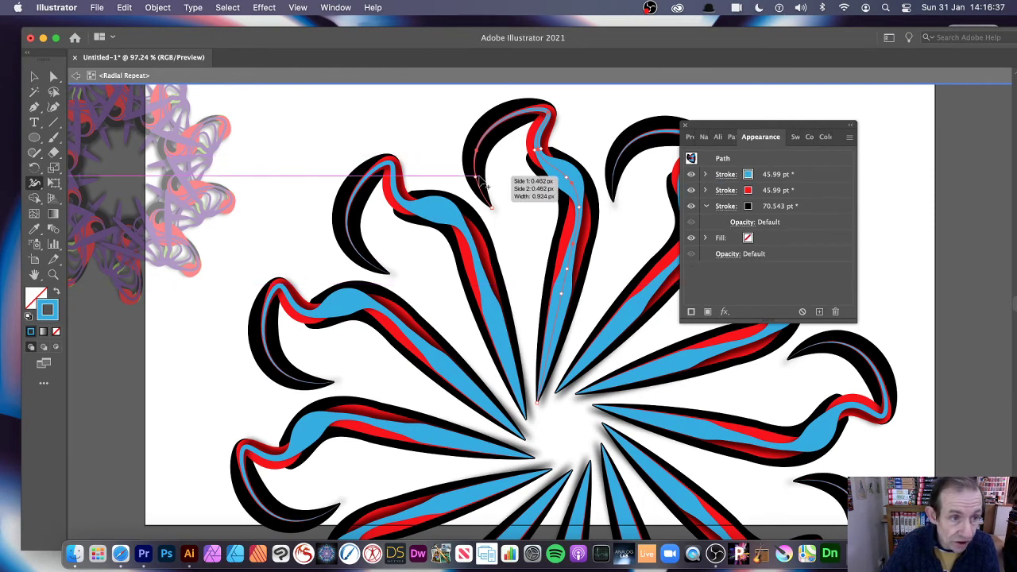
- Exit isolation mode, select the radial repeat, rotate it slightly, enlarge its radius and increase the number of instances
left_click(76, 76)
left_click(76, 76)
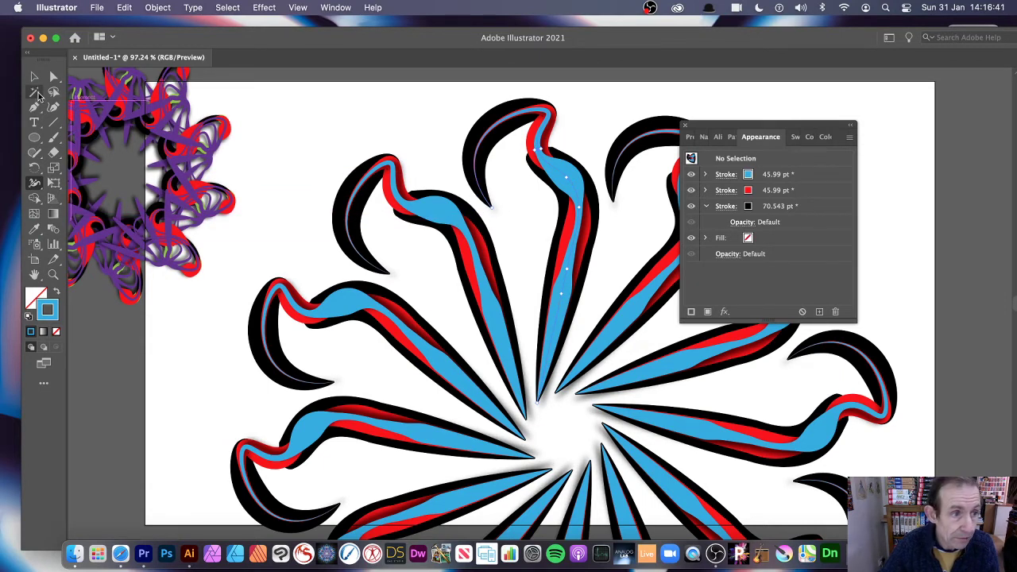
left_click(34, 76)
left_click(476, 159)
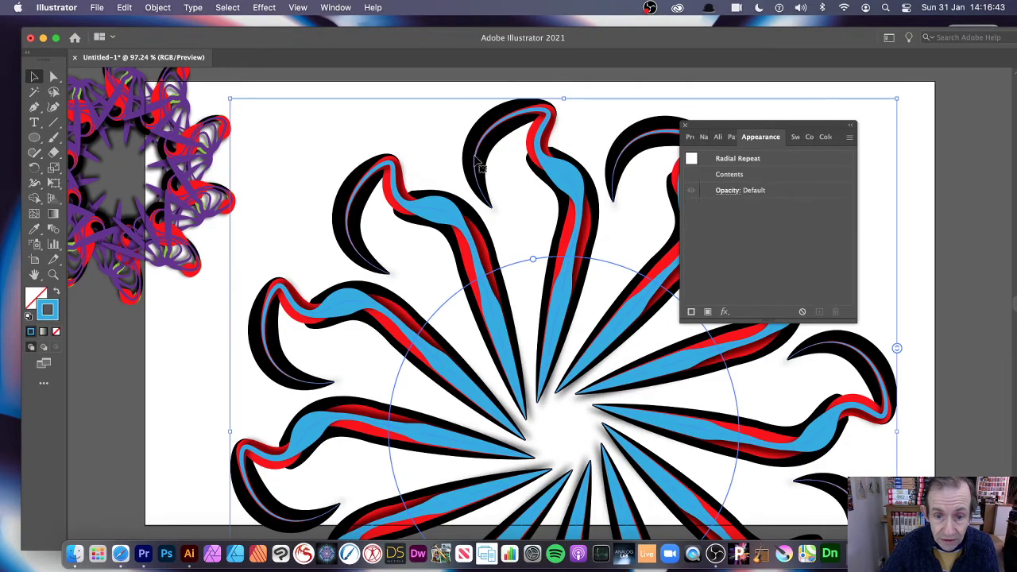
left_click_drag(532, 259, 503, 253)
mouse_move(910, 347)
left_mouse_down()
mouse_move(906, 295)
mouse_move(919, 376)
mouse_move(908, 375)
mouse_move(916, 329)
left_mouse_up()
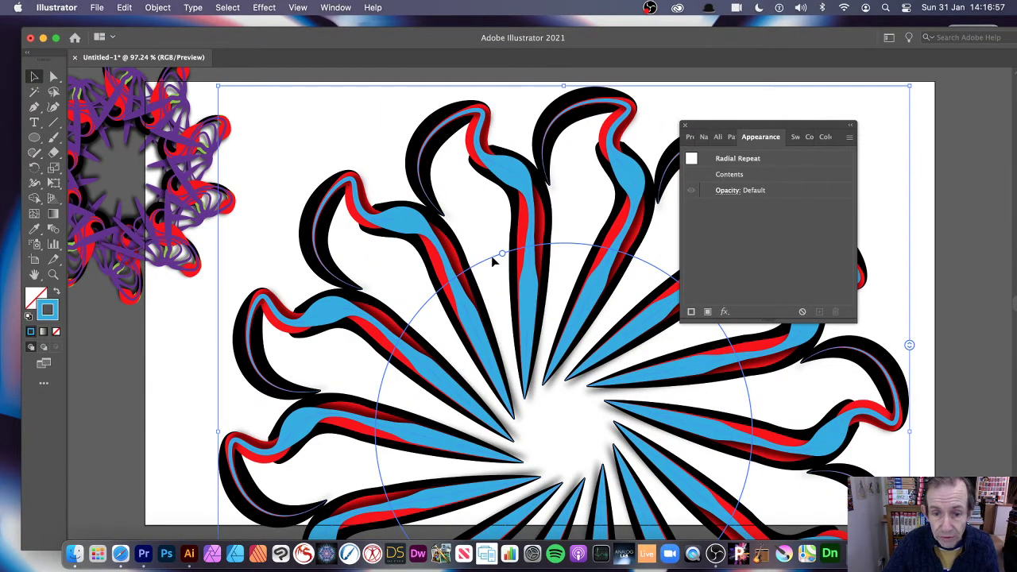
- Isolate the petal path inside the radial repeat and scale it down from its outer corner
double_click(533, 222)
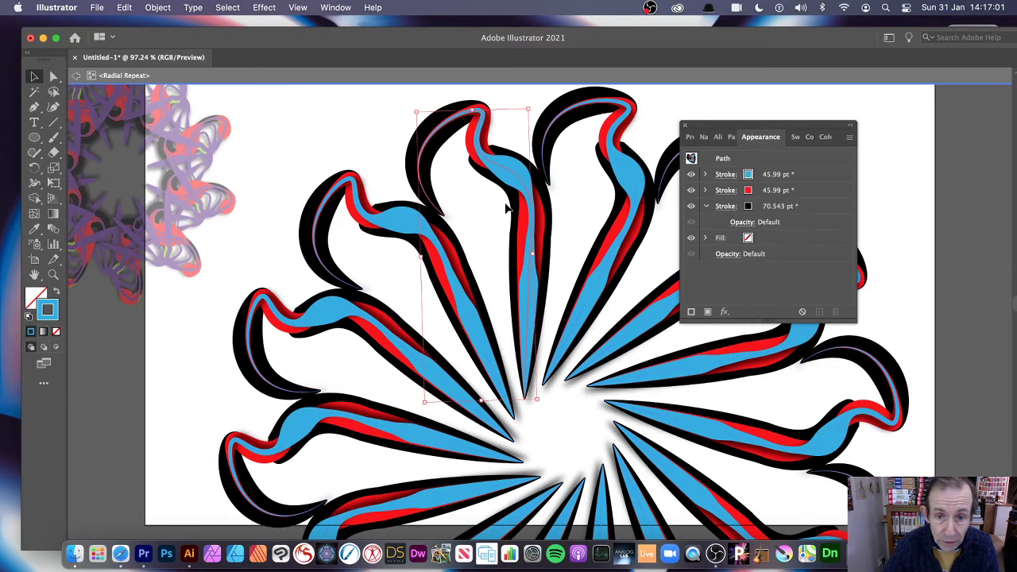
left_click_drag(531, 108, 492, 166)
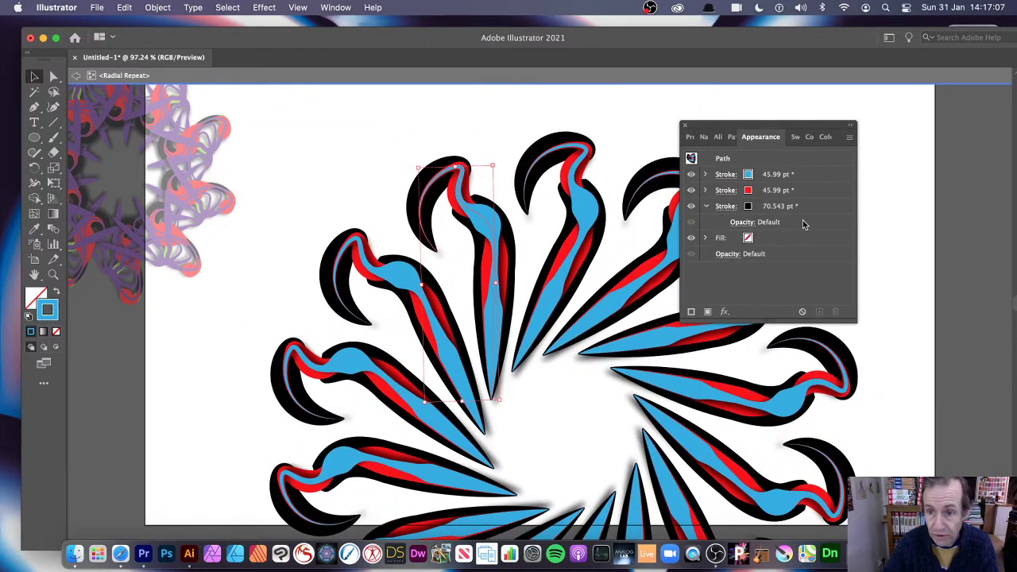
- Toggle the red stroke's visibility off and on to compare the petals with and without it
left_click(691, 191)
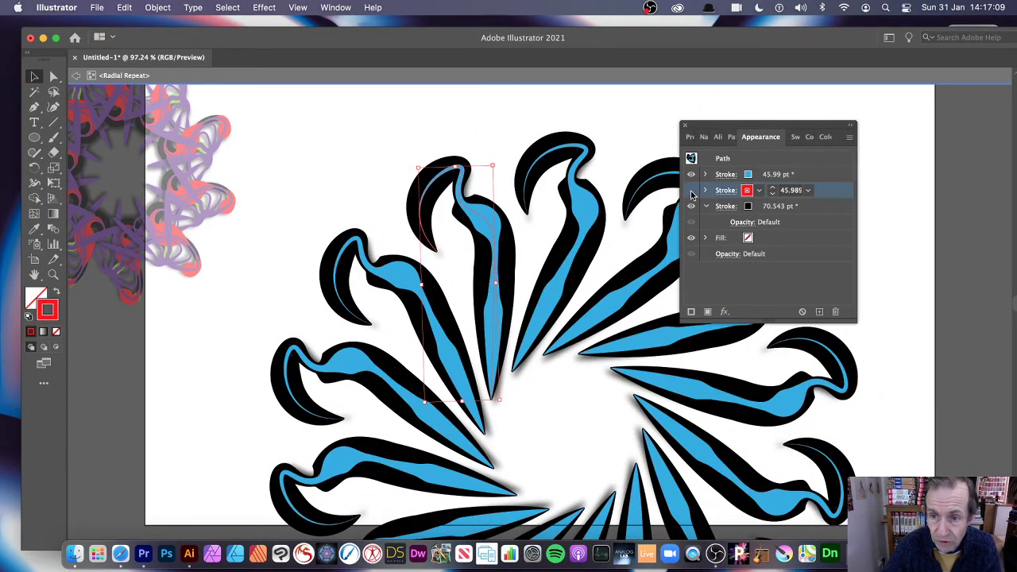
left_click(691, 191)
left_click(691, 192)
left_click(692, 192)
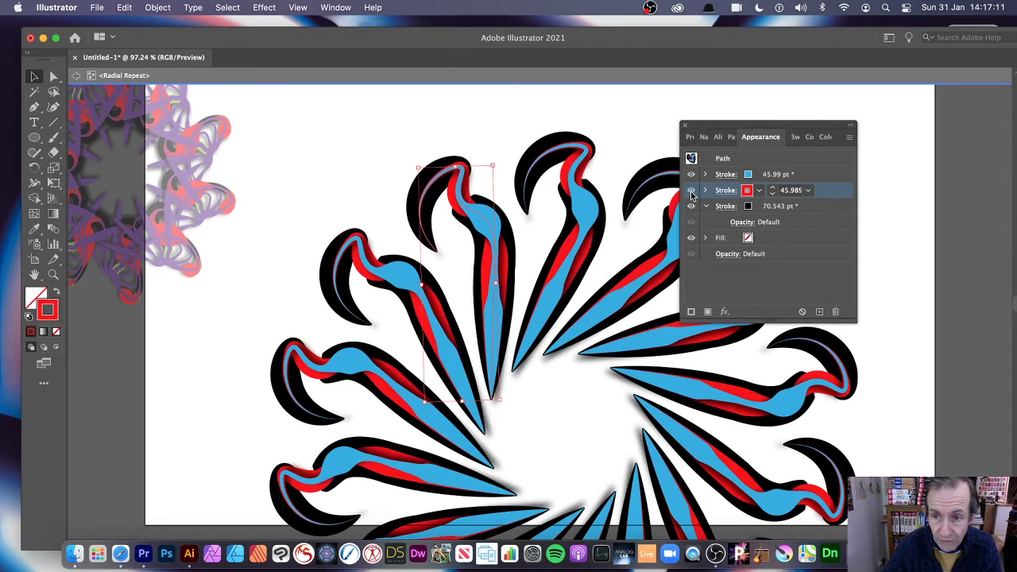
- Add a Transform effect to the blue stroke, moving it 58 px horizontally and -80 px vertically and scaling it to 74% by 61%
left_click_drag(691, 182, 694, 176)
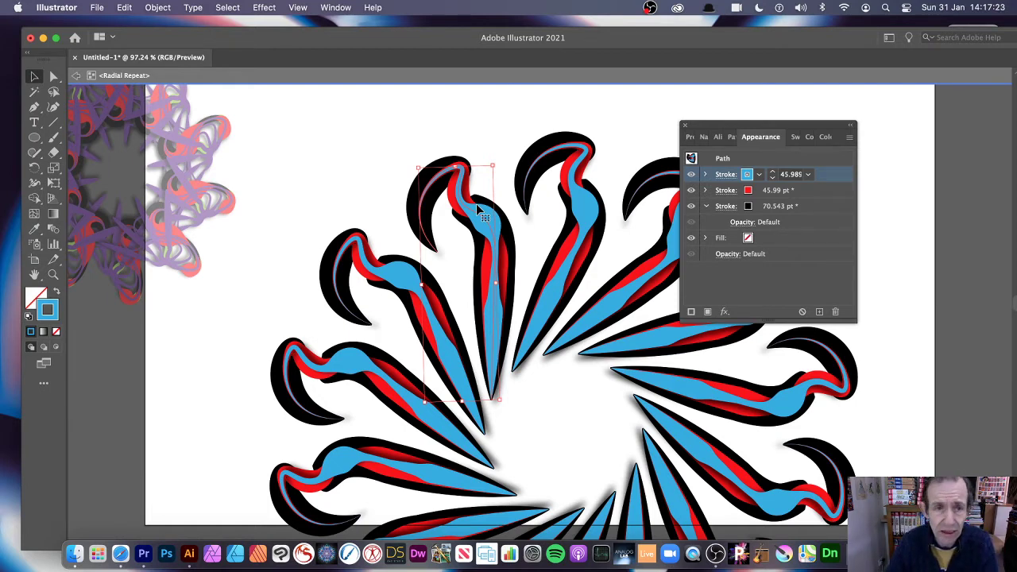
left_click(264, 8)
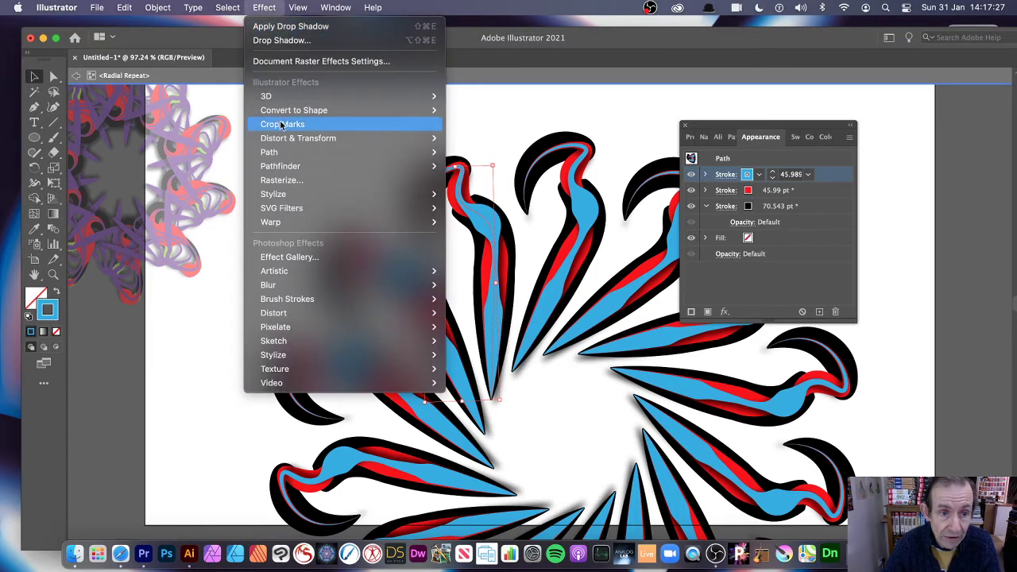
mouse_move(299, 141)
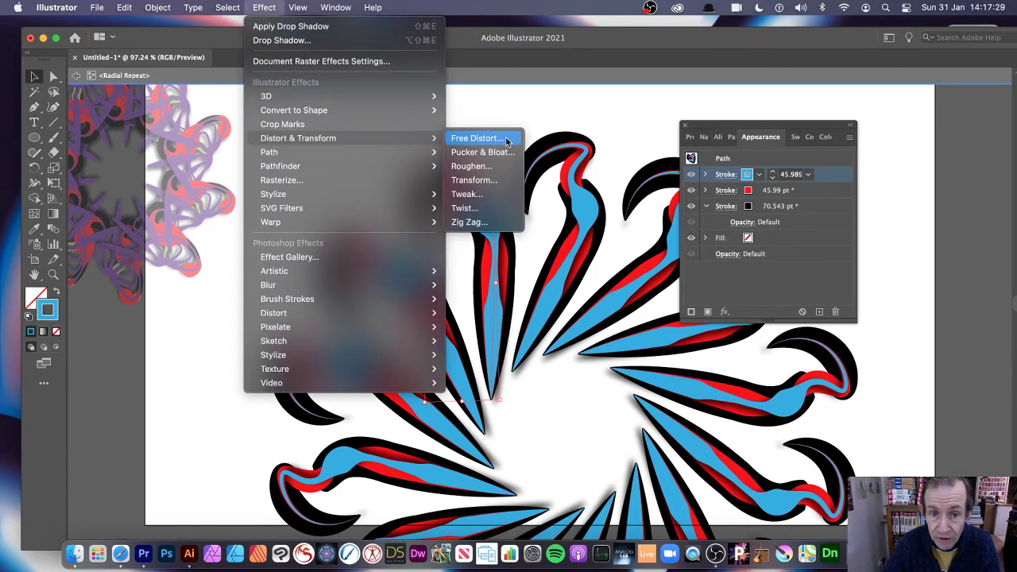
left_click(491, 181)
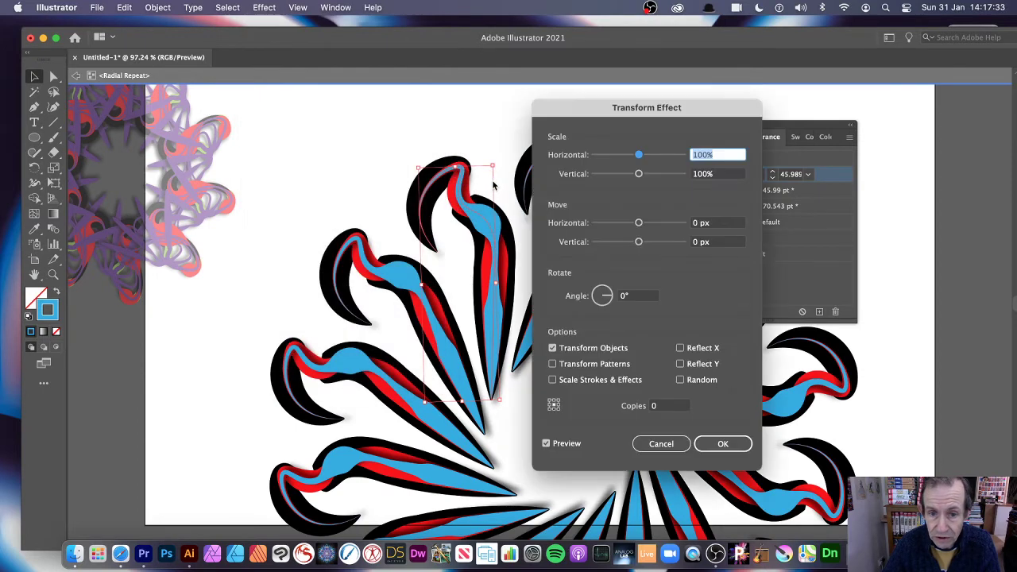
left_click_drag(591, 111, 704, 106)
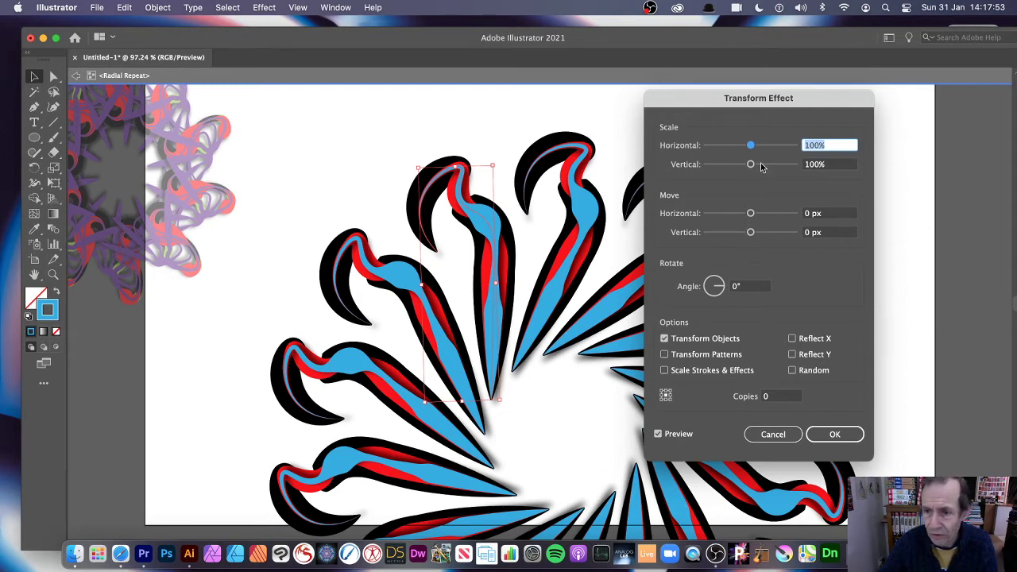
left_click_drag(753, 214, 778, 217)
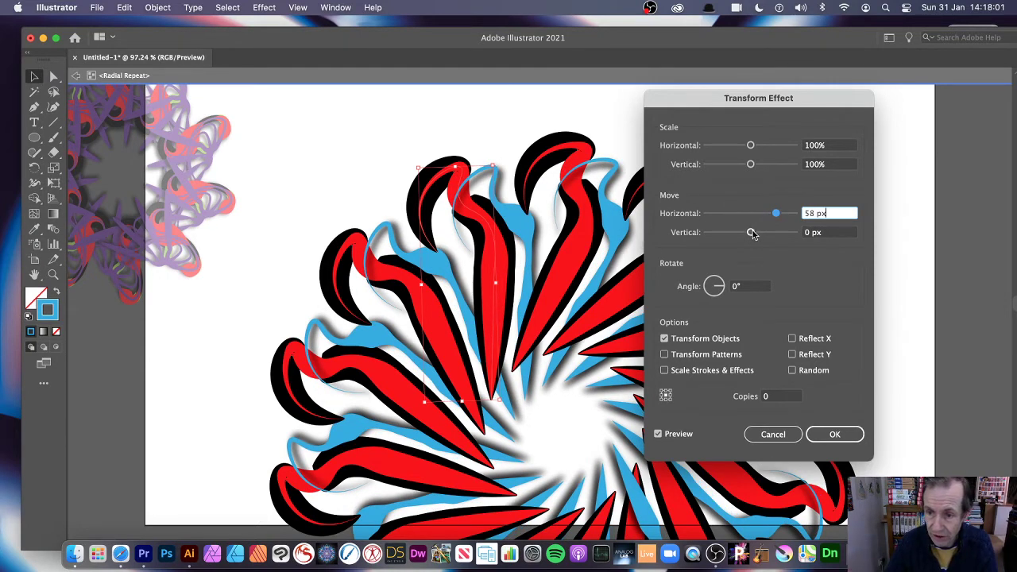
left_click_drag(751, 233, 716, 239)
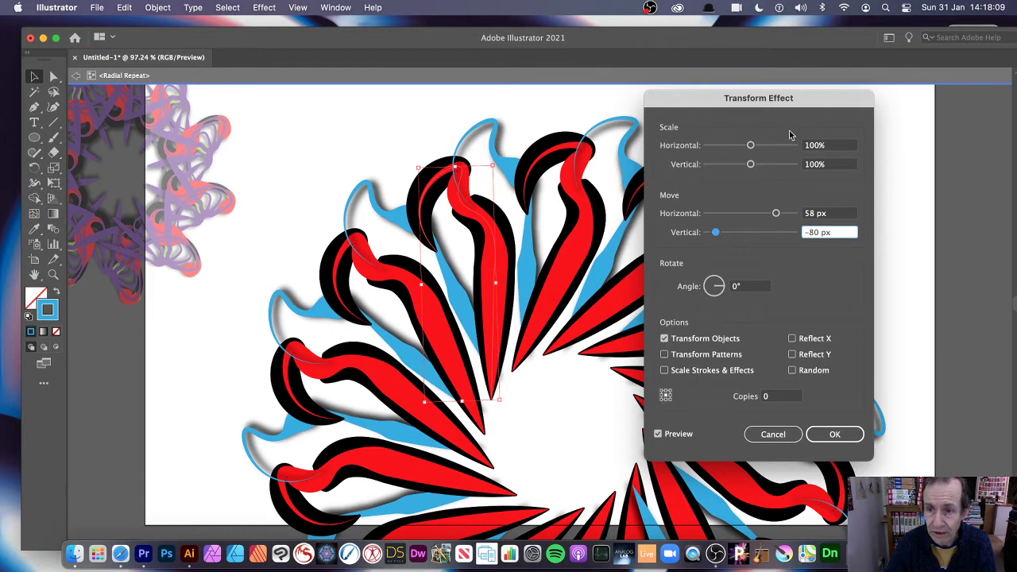
left_click_drag(750, 145, 736, 164)
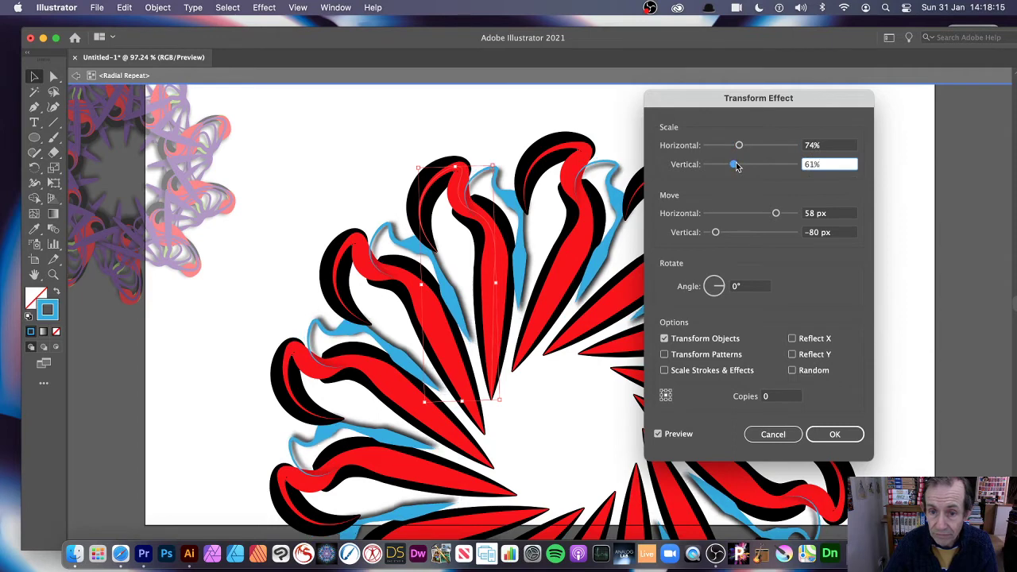
- Set the Transform effect's rotation angle to 209° and its number of copies to 3
left_click(723, 292)
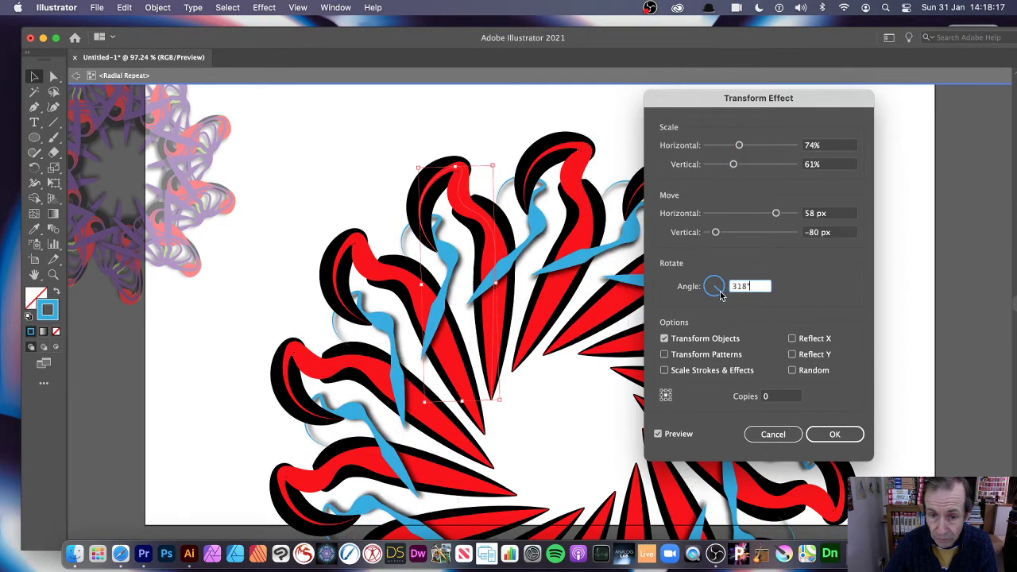
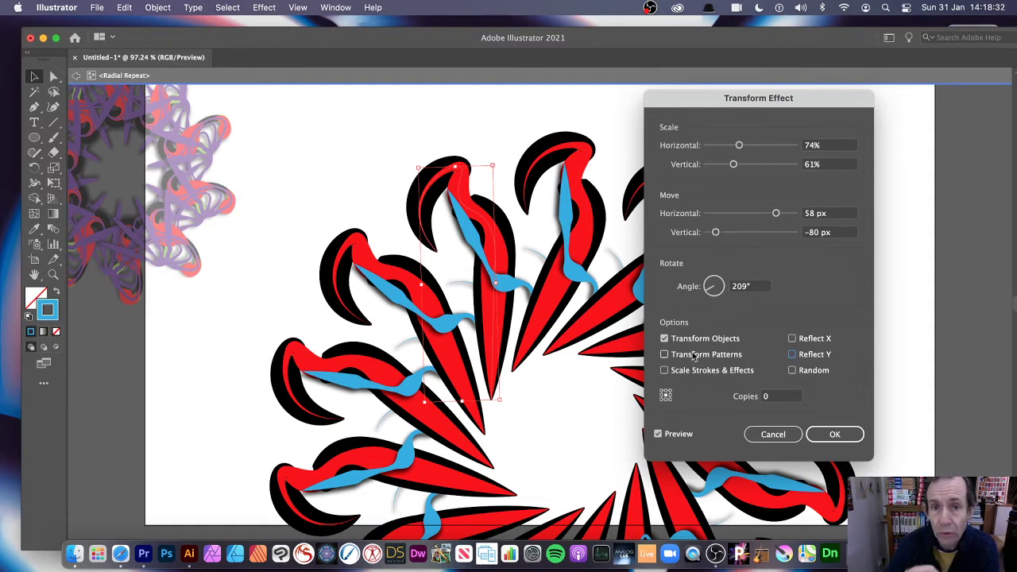
left_click(777, 398)
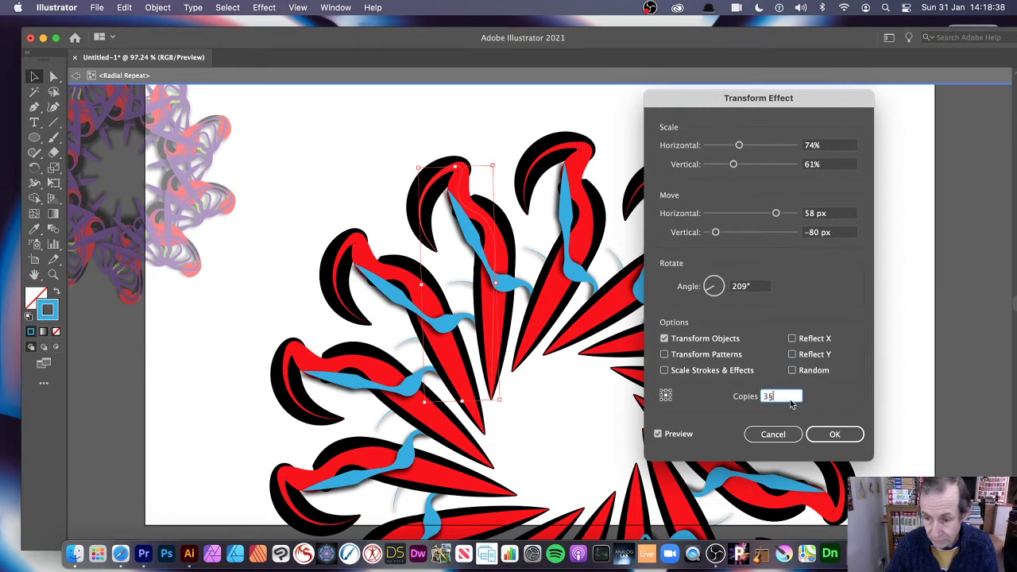
type("3")
key("Tab")
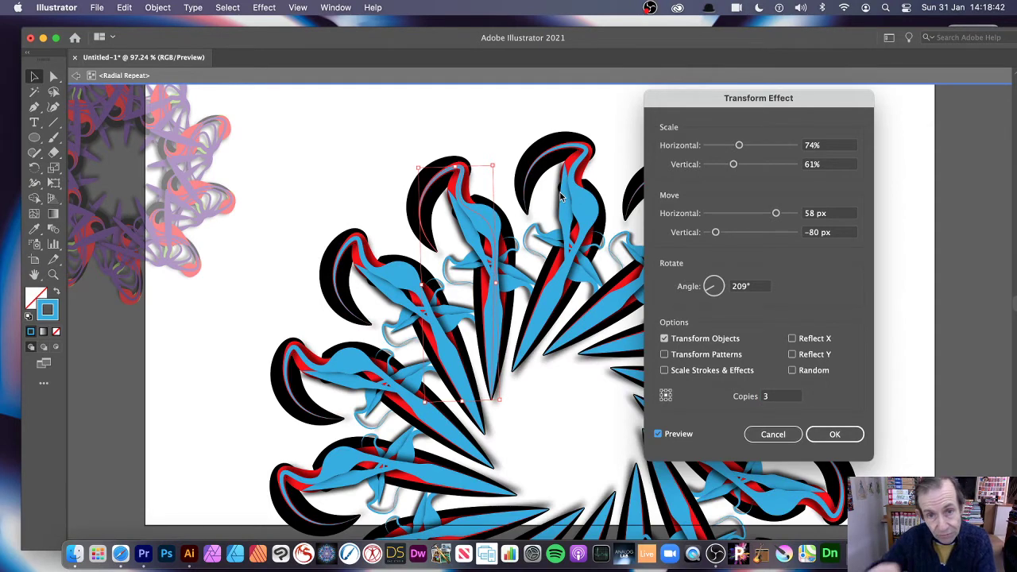
- Set the Transform effect's rotation to 0° and its vertical move to -91 px, and apply the effect
double_click(732, 287)
type("0")
key("Tab")
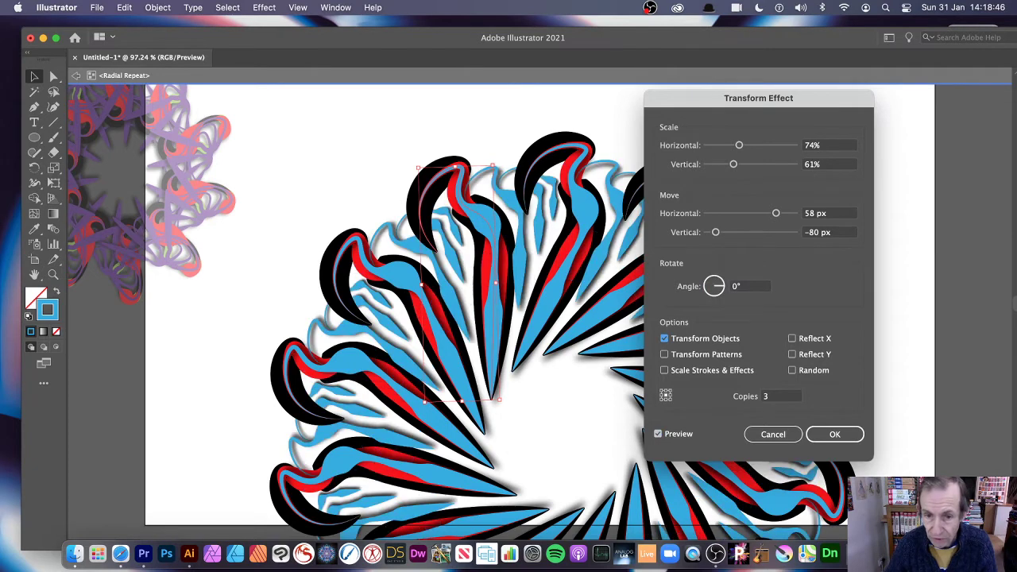
left_click_drag(726, 98, 784, 103)
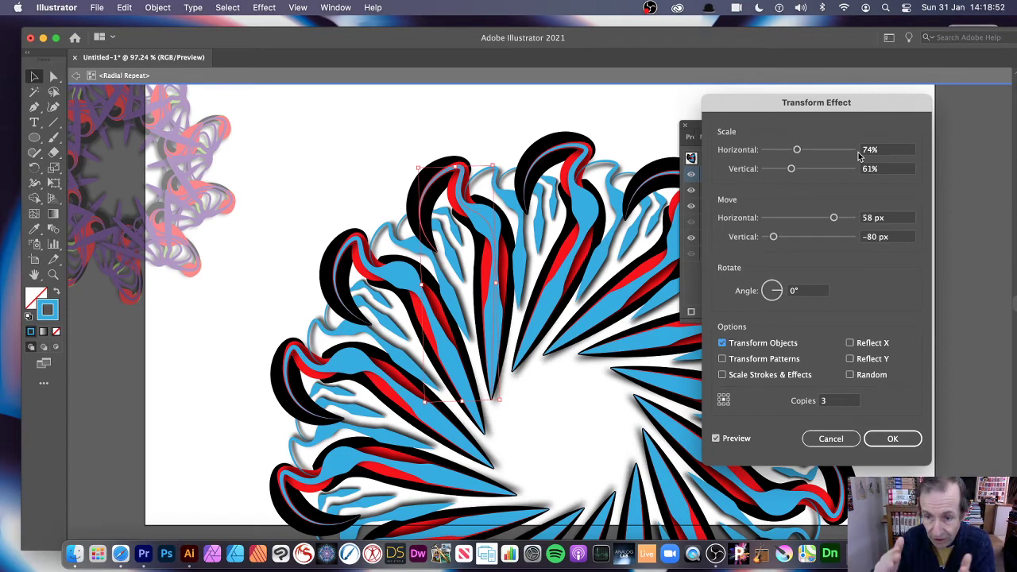
mouse_move(773, 236)
left_mouse_down()
mouse_move(805, 239)
mouse_move(768, 238)
left_mouse_up()
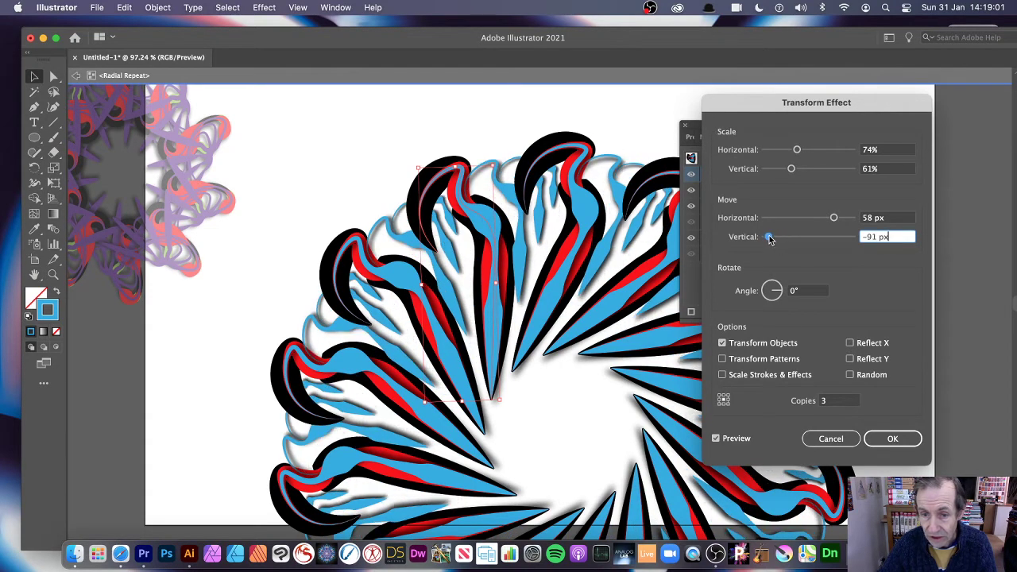
left_click(910, 439)
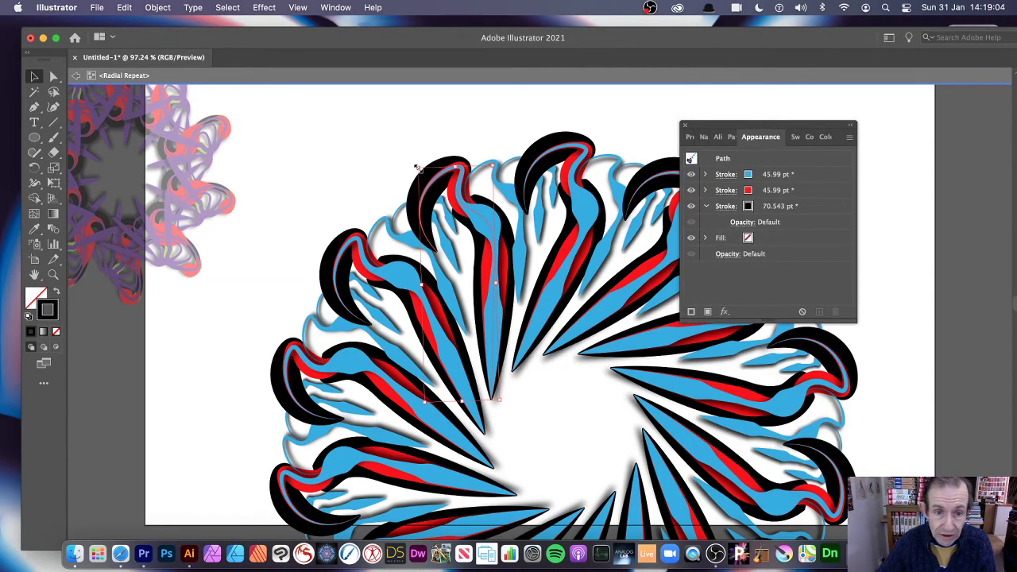
- Enlarge the petal path outward with its bounding box and review the effects attached to the blue stroke
left_click_drag(416, 167, 409, 125)
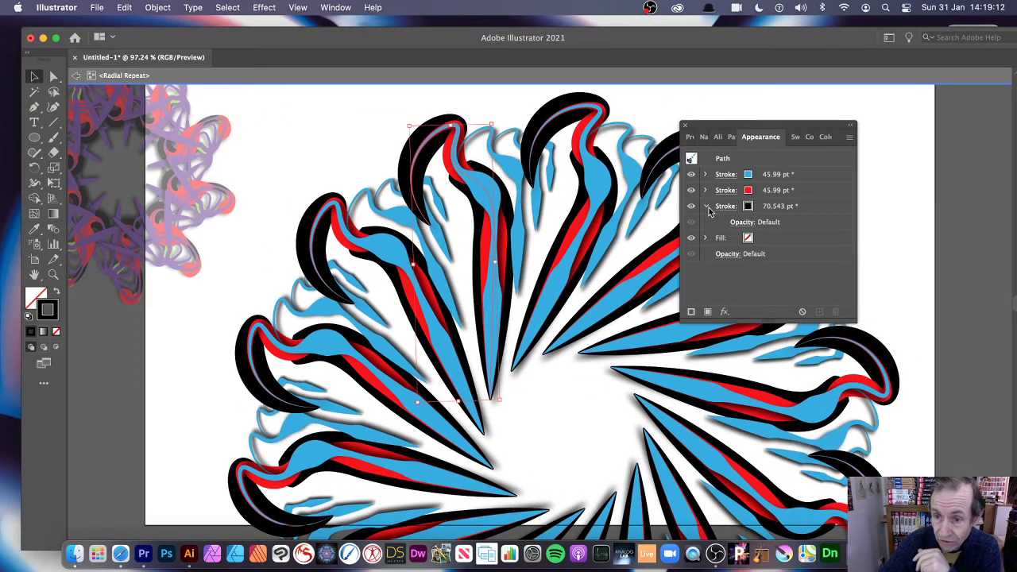
left_click(705, 174)
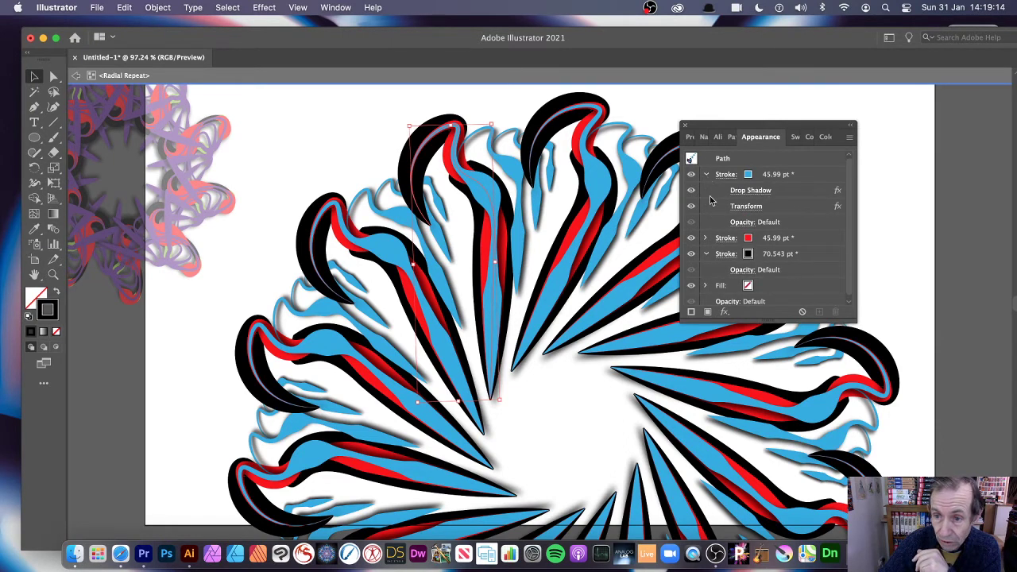
left_click(705, 174)
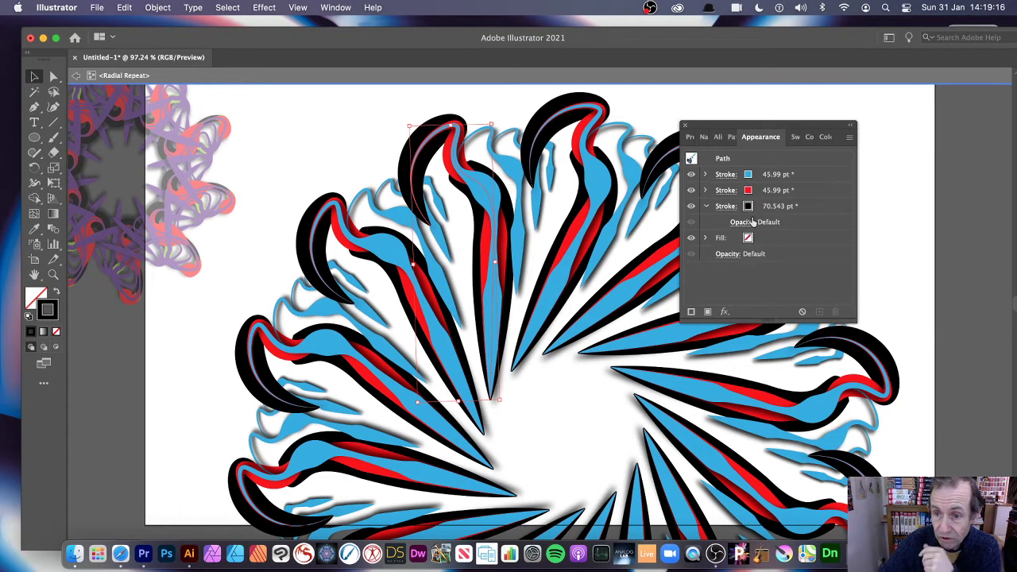
- Add a Transform effect to the black stroke and set both its horizontal and vertical scale to 100%
left_click(770, 209)
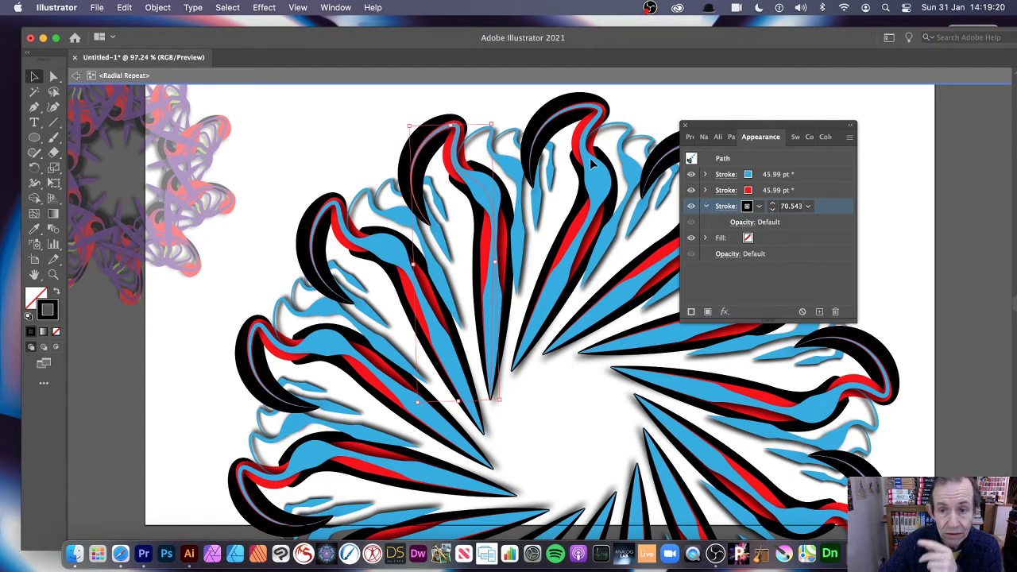
left_click(266, 8)
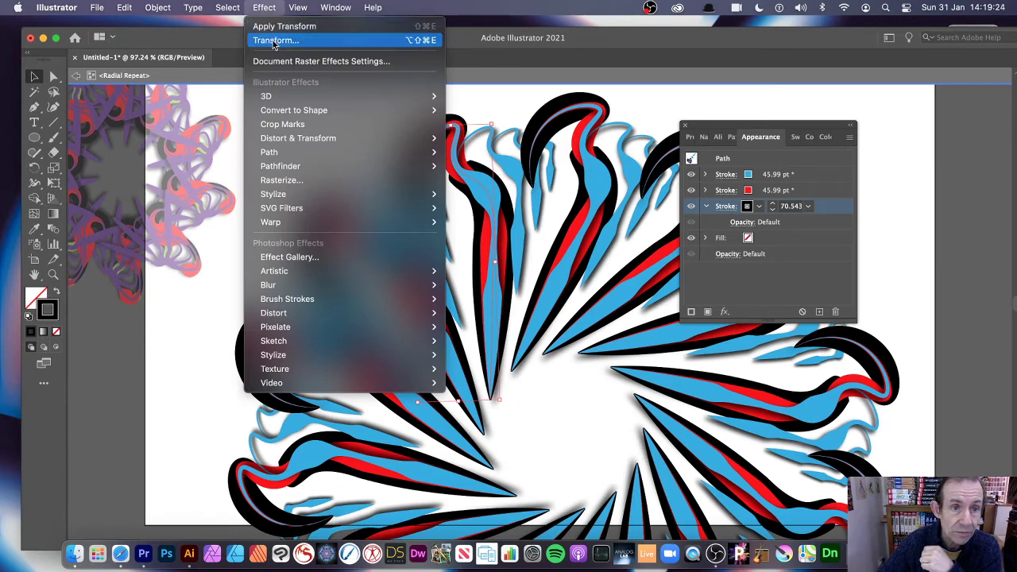
left_click(274, 42)
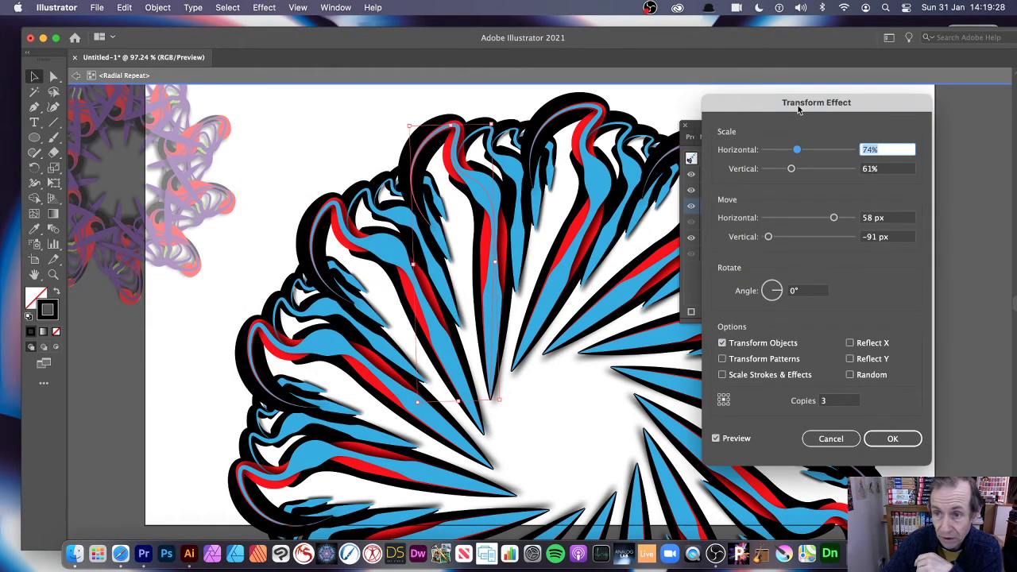
left_click_drag(798, 110, 799, 118)
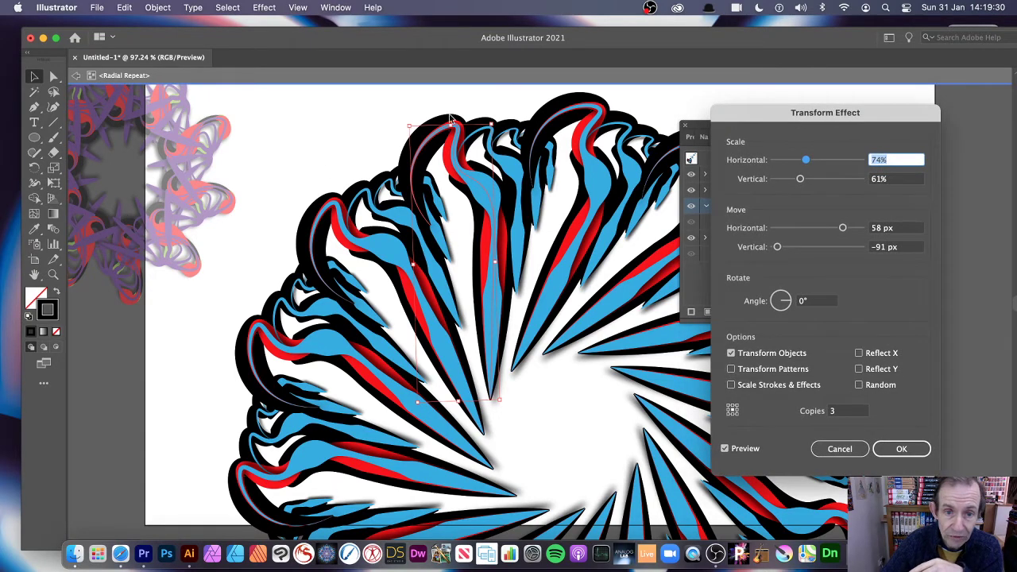
mouse_move(809, 181)
left_mouse_down()
mouse_move(795, 182)
mouse_move(806, 183)
mouse_move(814, 163)
mouse_move(800, 165)
left_mouse_up()
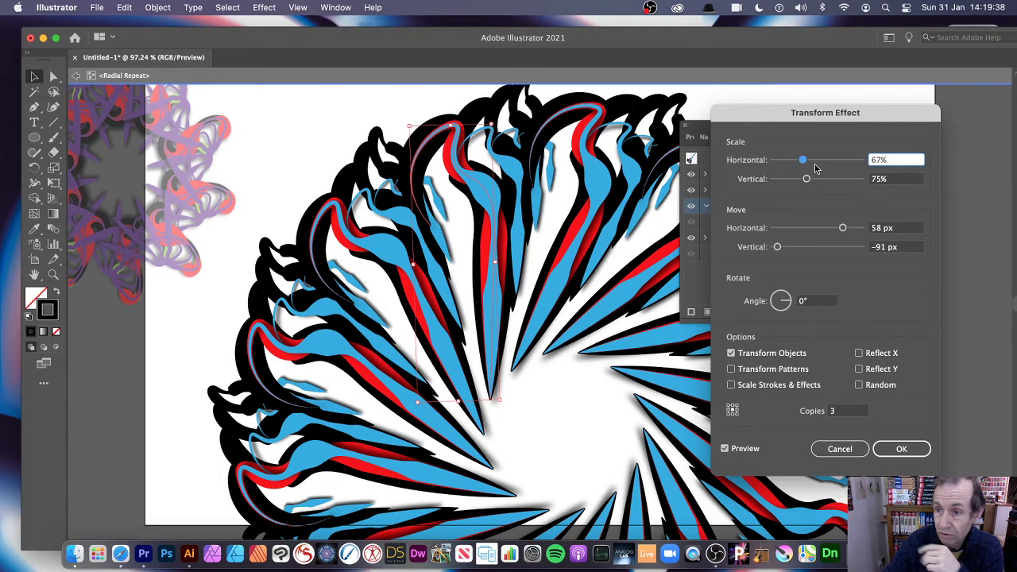
double_click(890, 159)
type("100")
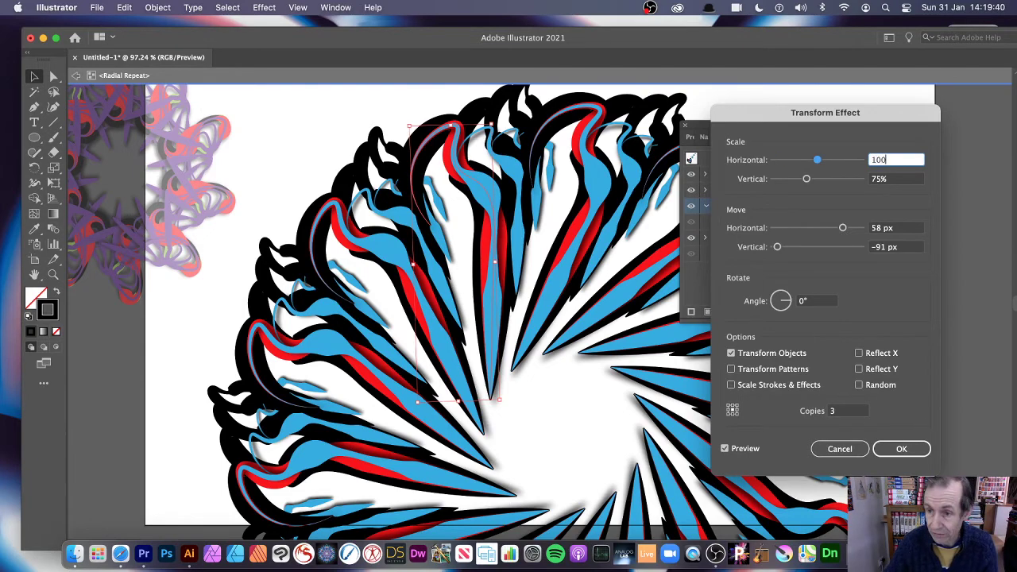
key("Tab")
type("100")
key("Tab")
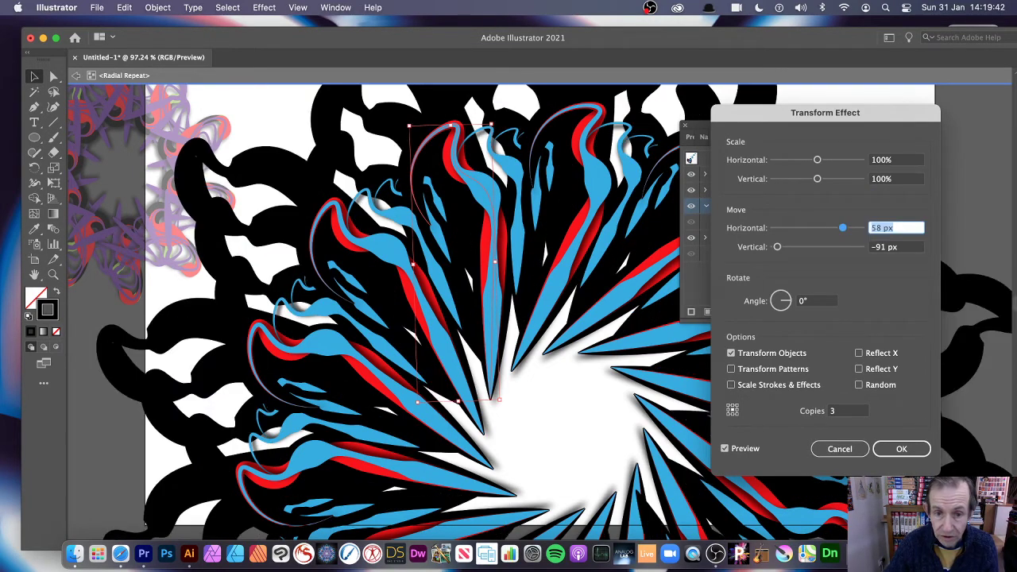
- Set the Transform effect's horizontal move to 12 px and its number of copies to 2
left_click_drag(846, 231, 822, 230)
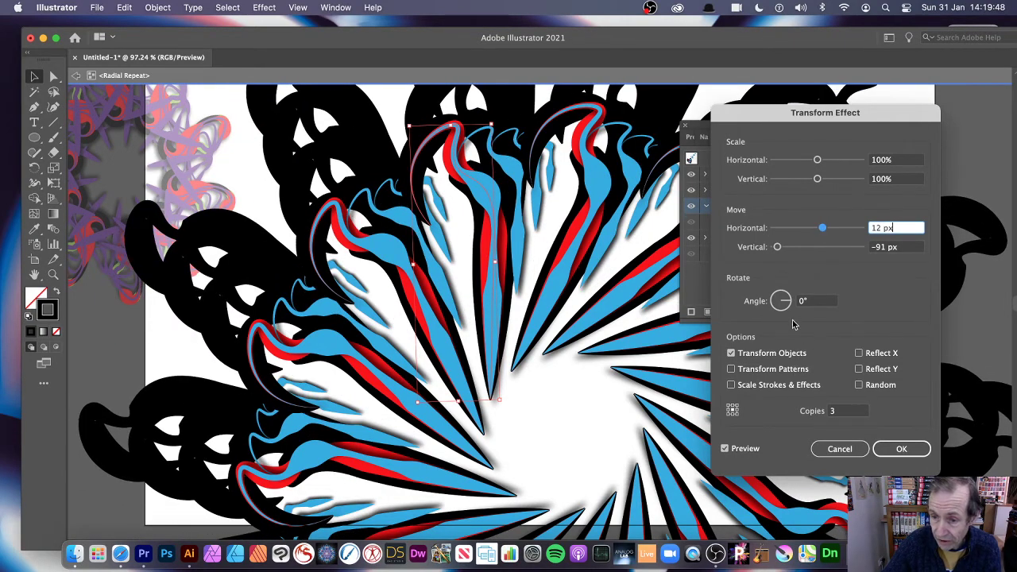
left_click(848, 412)
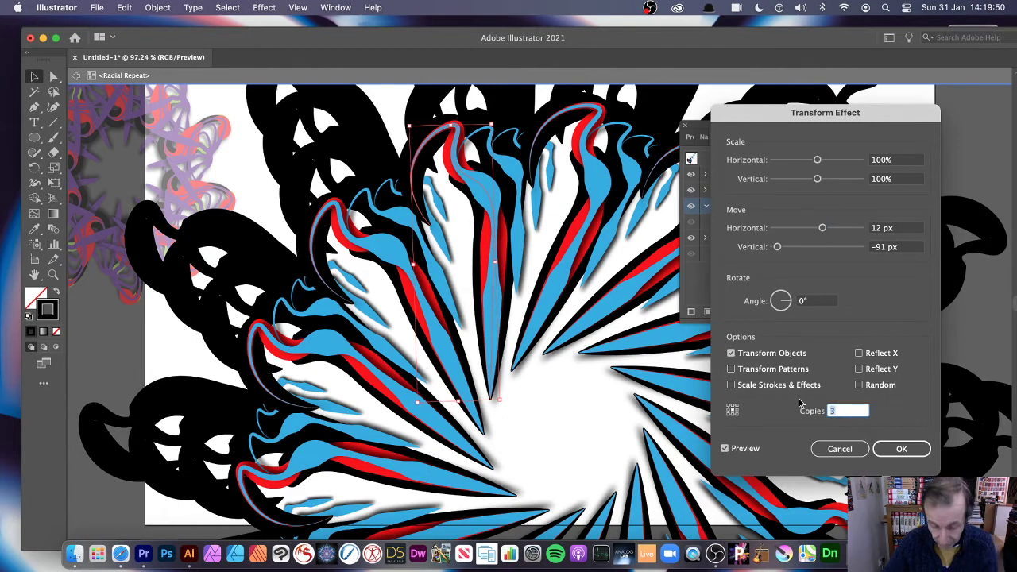
type("2")
key("Tab")
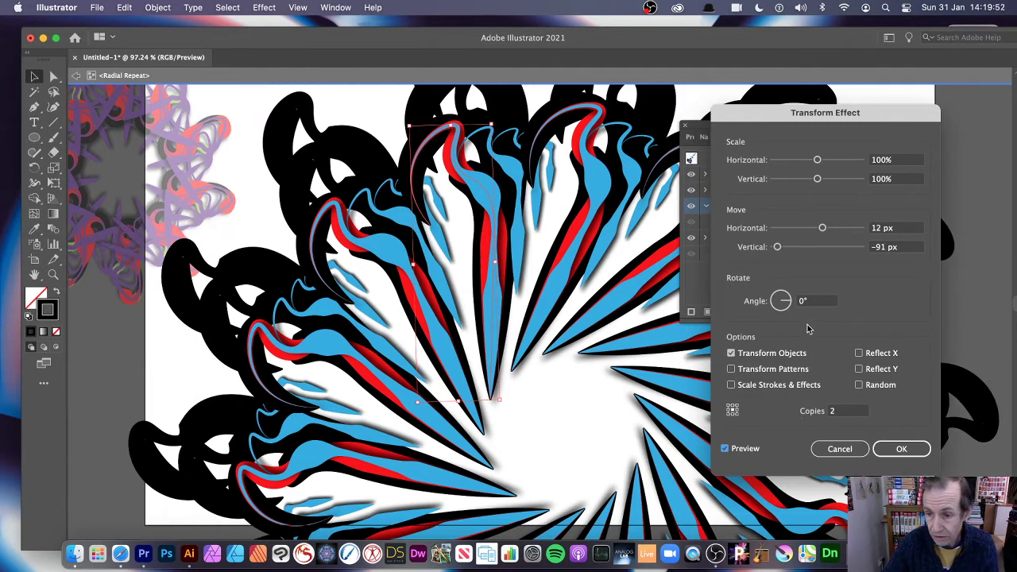
- Try the Transform effect with 10 copies, return it to 2 copies, and apply the effect
left_click(848, 411)
type("10")
key("Tab")
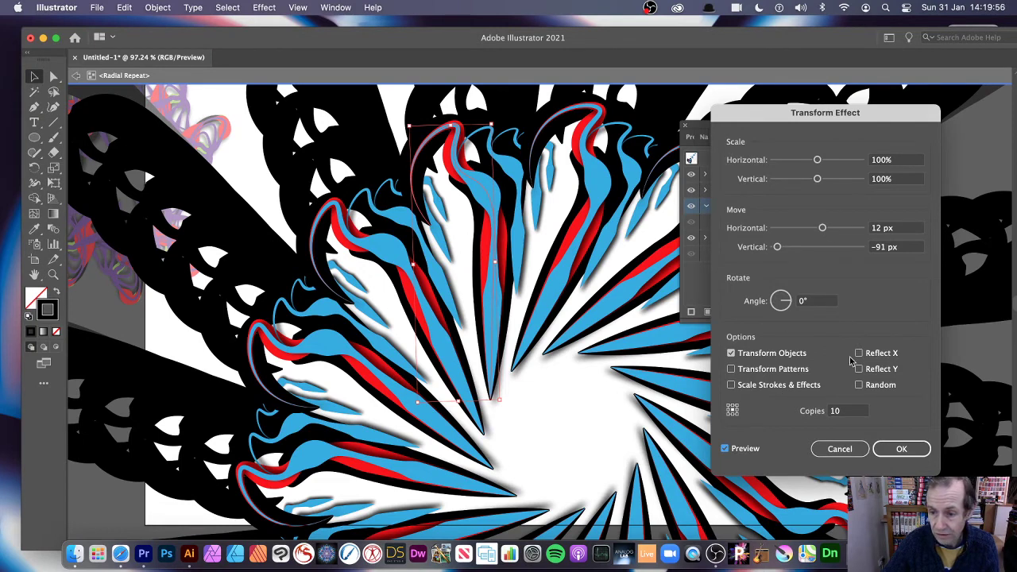
left_click(846, 410)
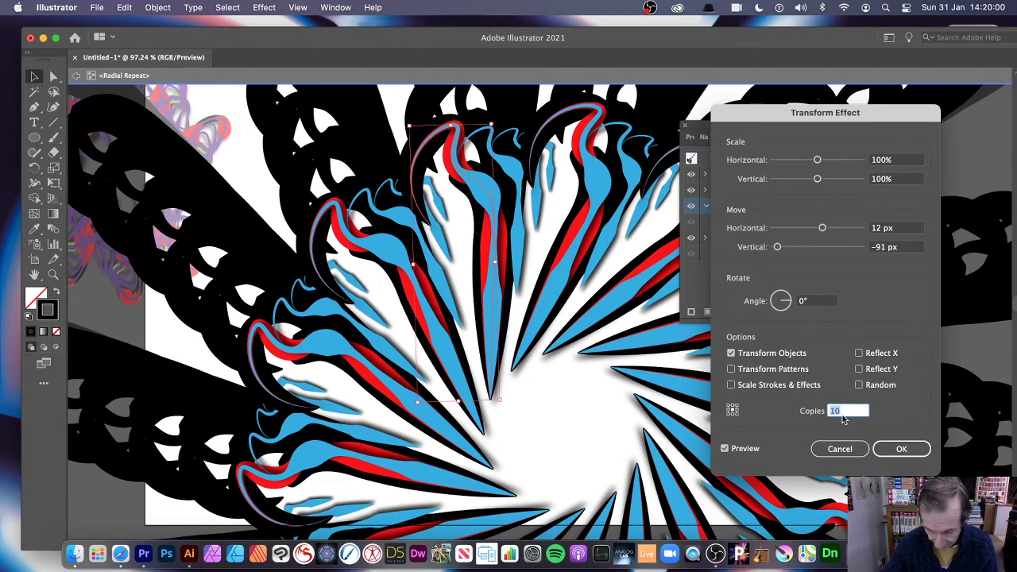
type("2")
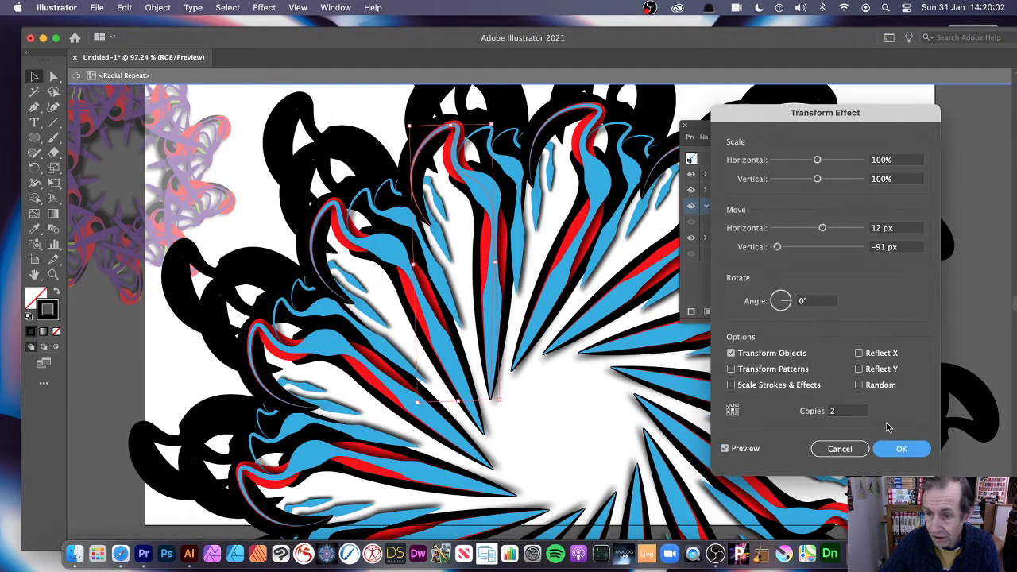
left_click(898, 448)
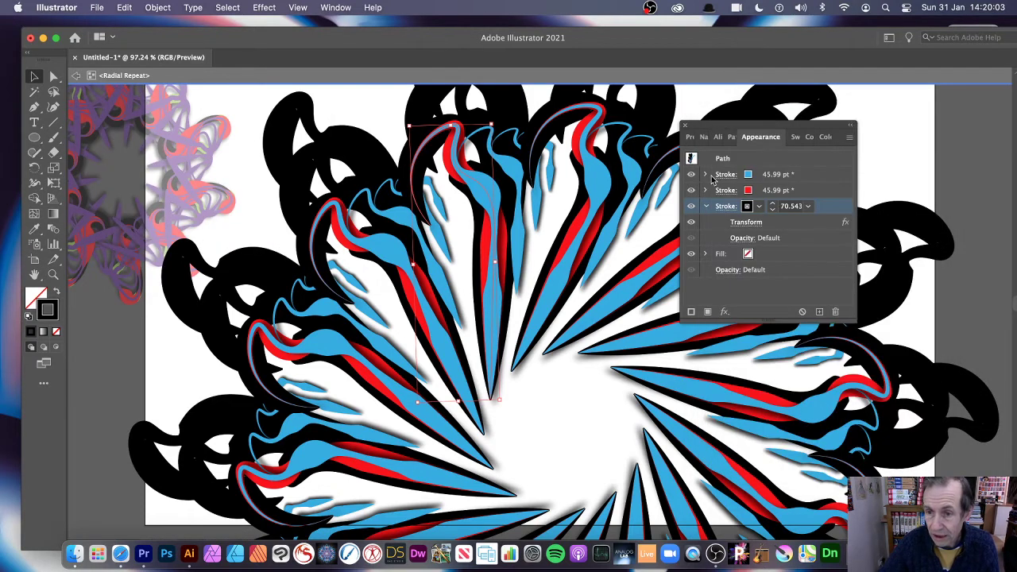
- Recolour the black stroke with the white-to-black gradient swatch
left_click(759, 207)
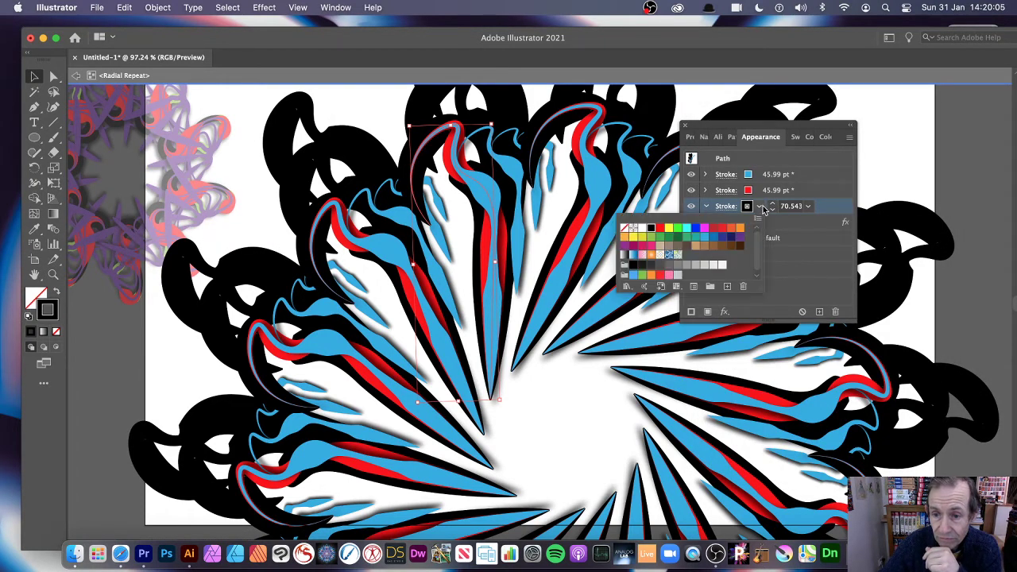
left_click(624, 255)
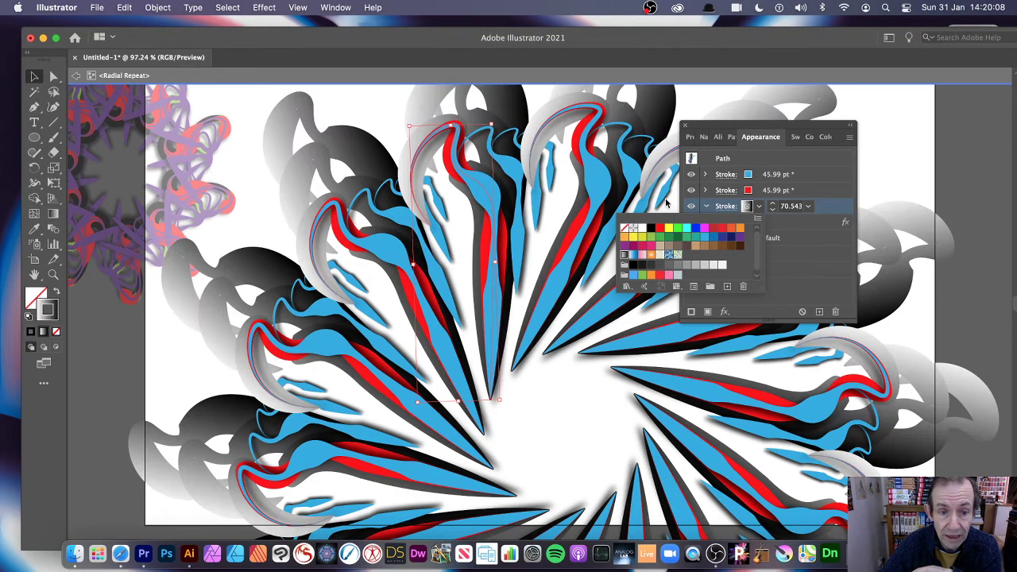
left_click(834, 284)
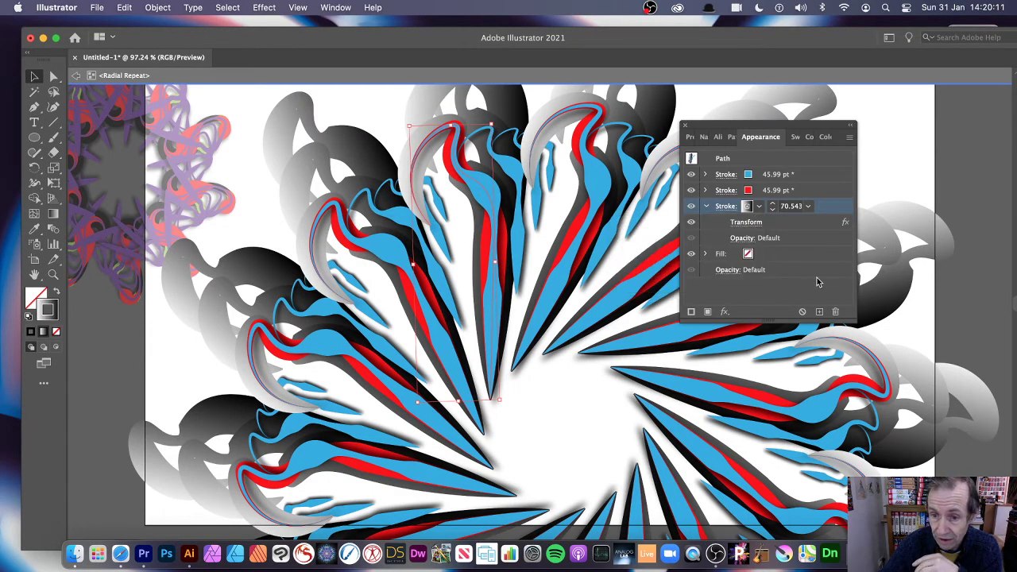
- Try the blue gradient swatch on the 70.543 pt stroke, and replace it with the pink gradient swatch
left_click(749, 207)
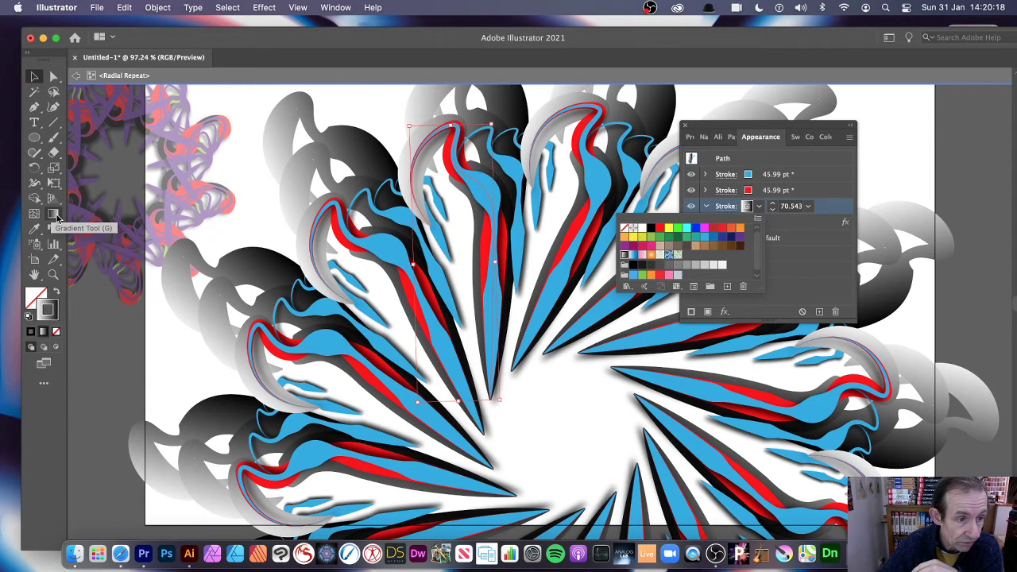
left_click(54, 214)
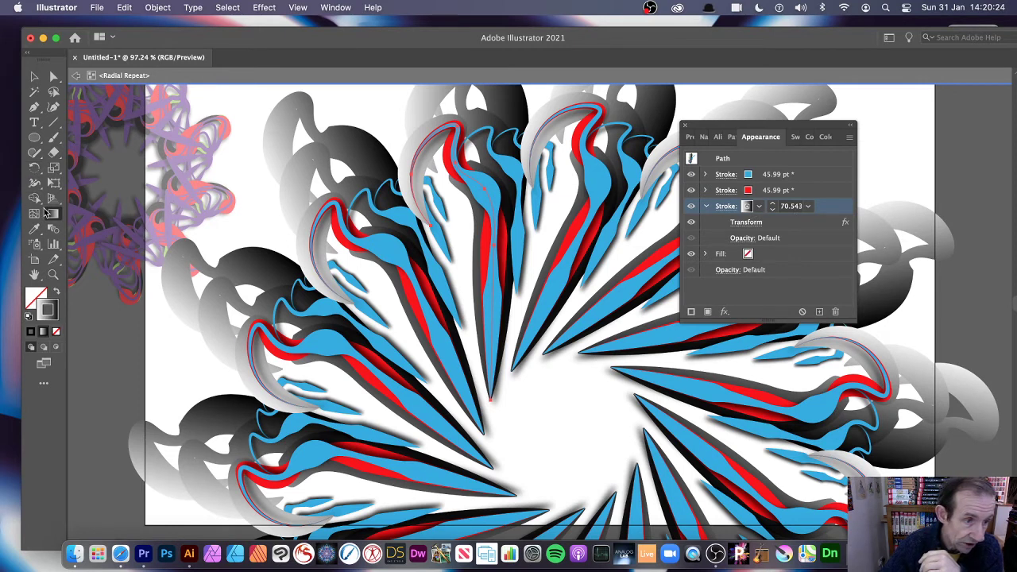
left_click(54, 214)
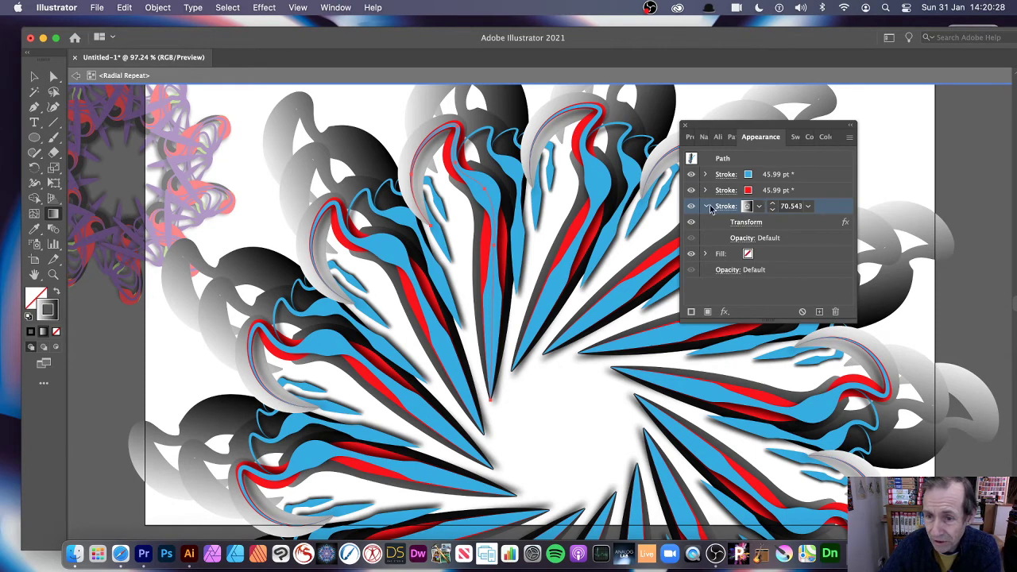
left_click(759, 207)
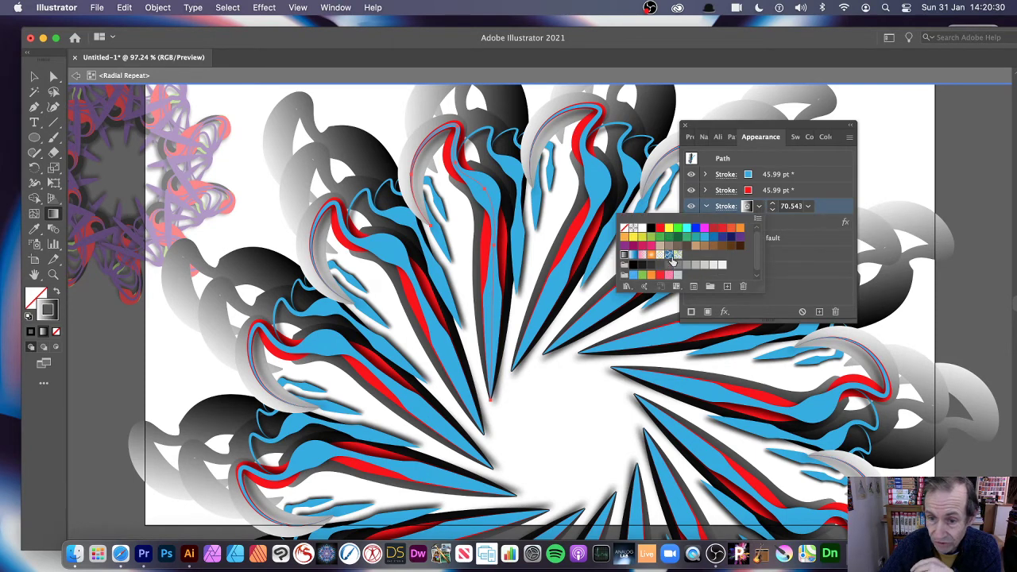
left_click(633, 255)
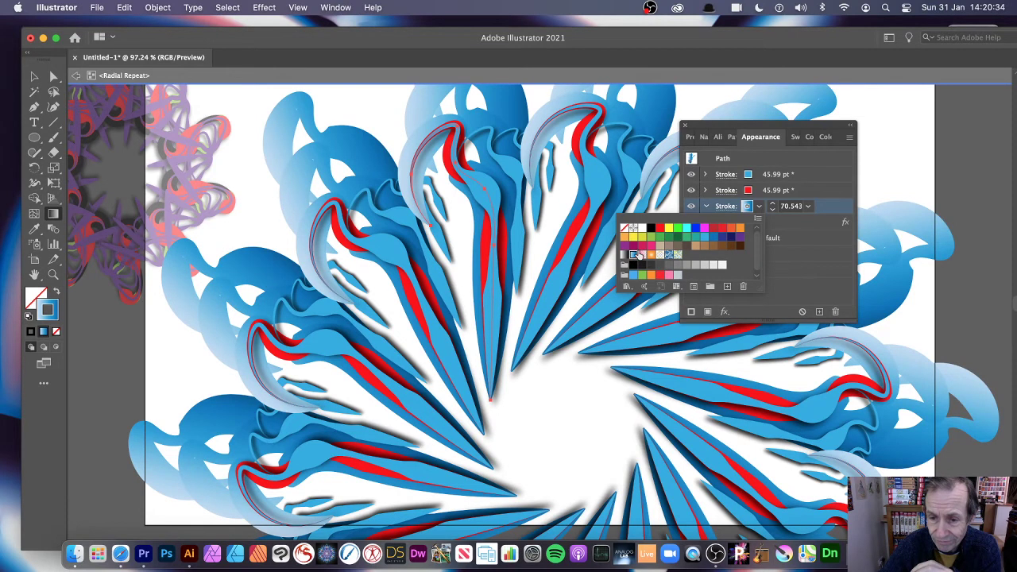
left_click(642, 255)
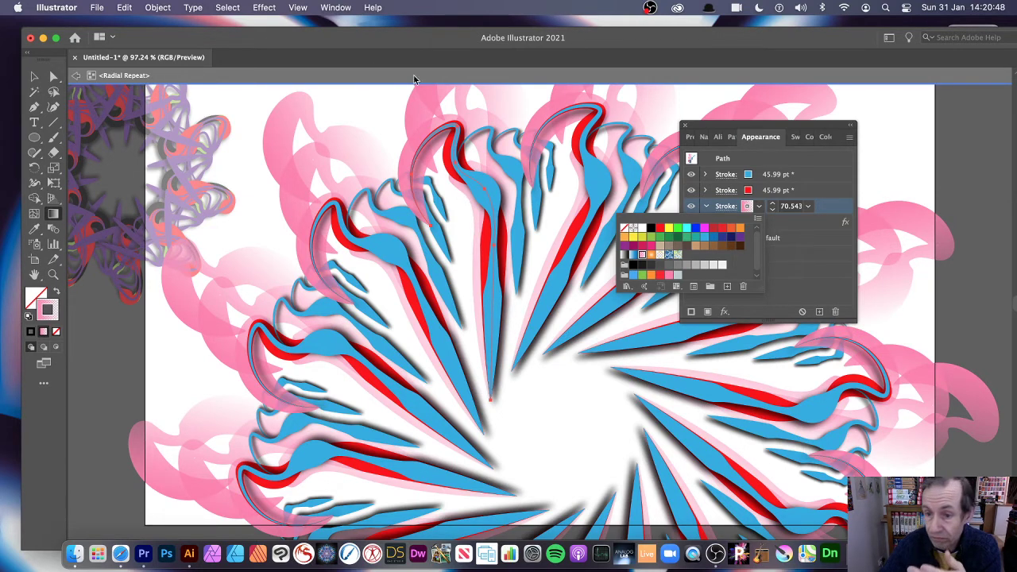
- Exit isolation mode for the radial repeat and return to the Selection tool
left_click(333, 8)
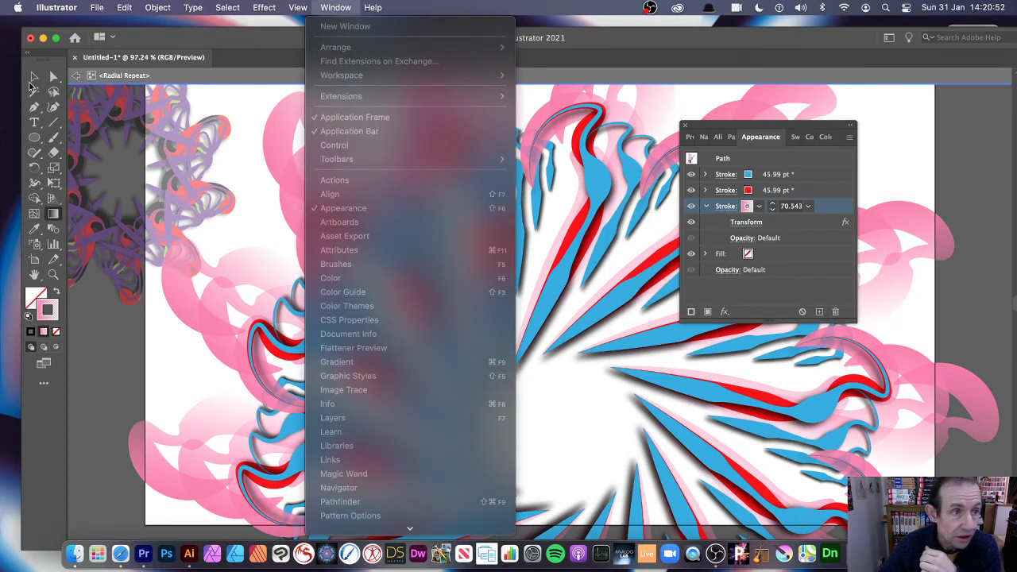
left_click(78, 83)
left_click(76, 77)
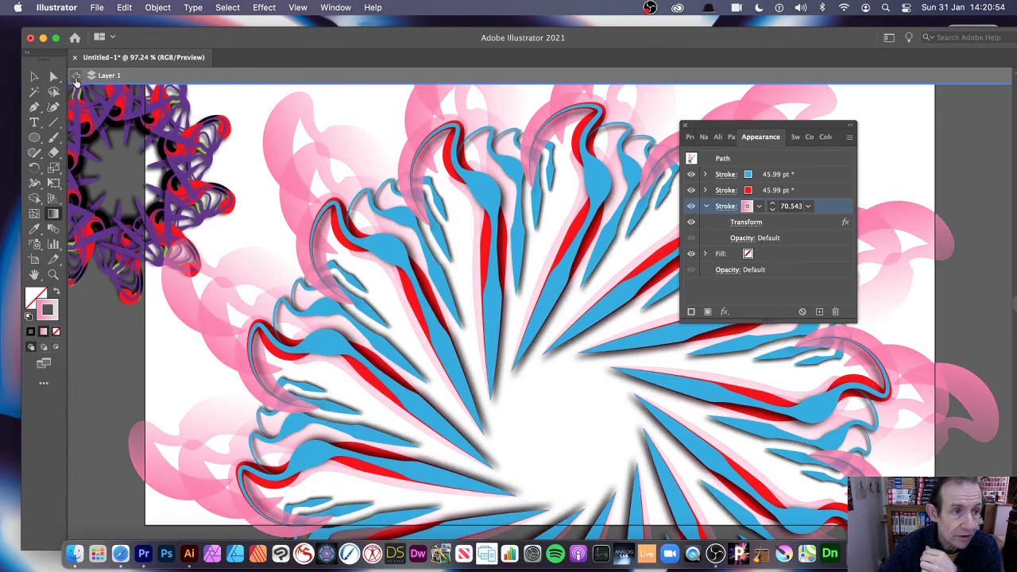
left_click(76, 76)
left_click(34, 76)
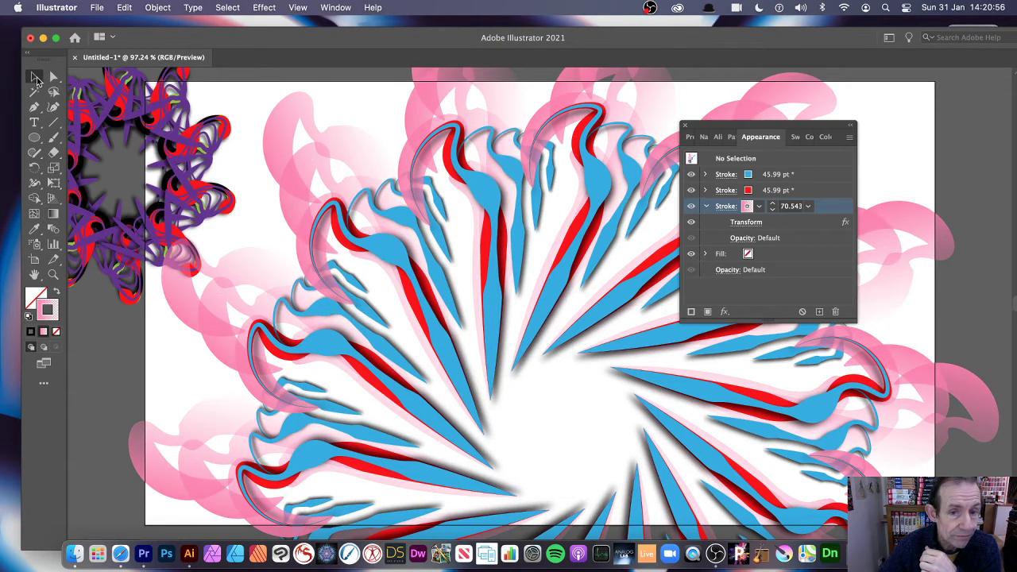
- Select the radial repeat, show the document's swatches, and look through the options for opening more swatch libraries
left_click(490, 213)
left_click(334, 8)
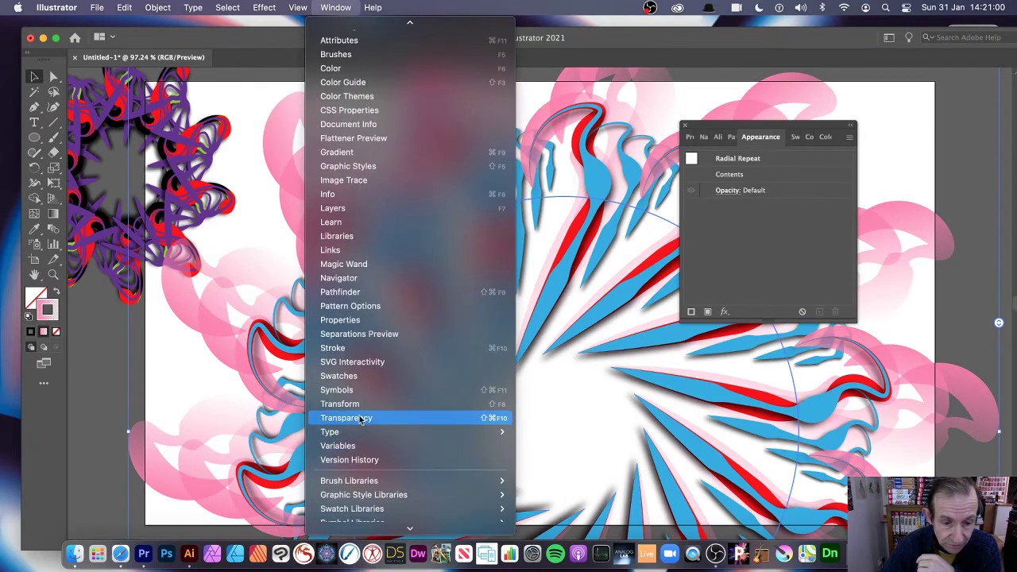
left_click(347, 378)
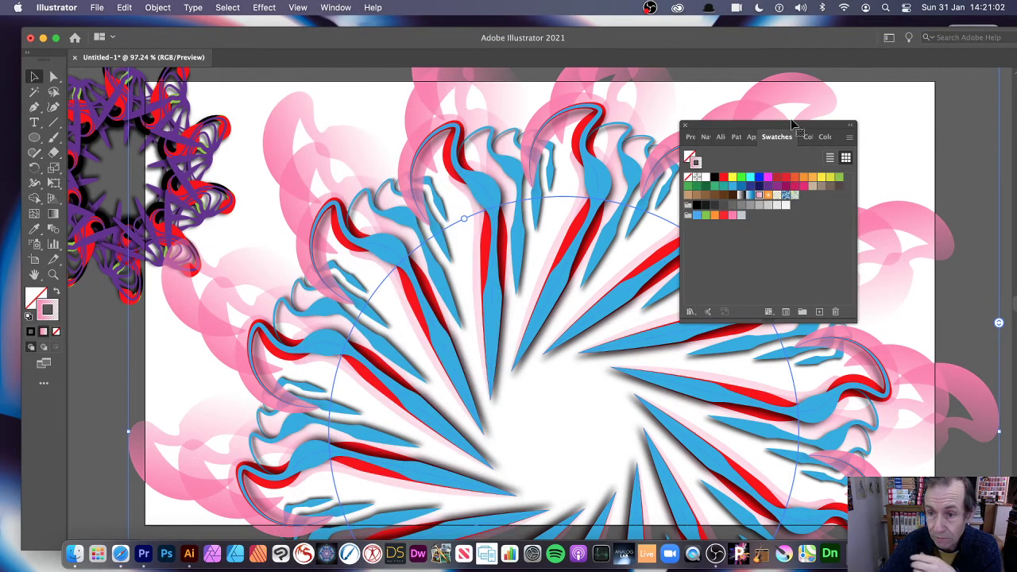
left_click(848, 139)
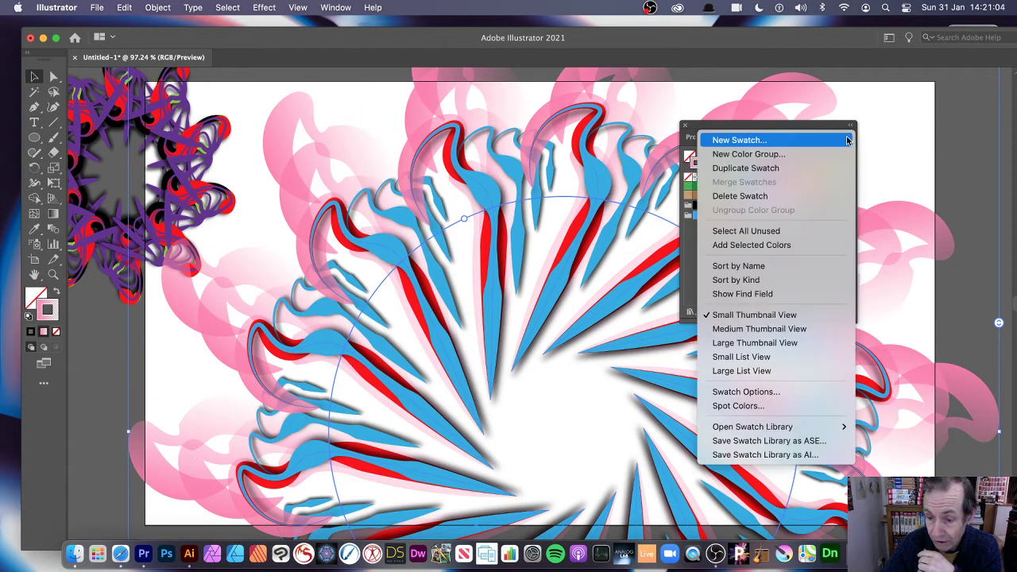
mouse_move(760, 430)
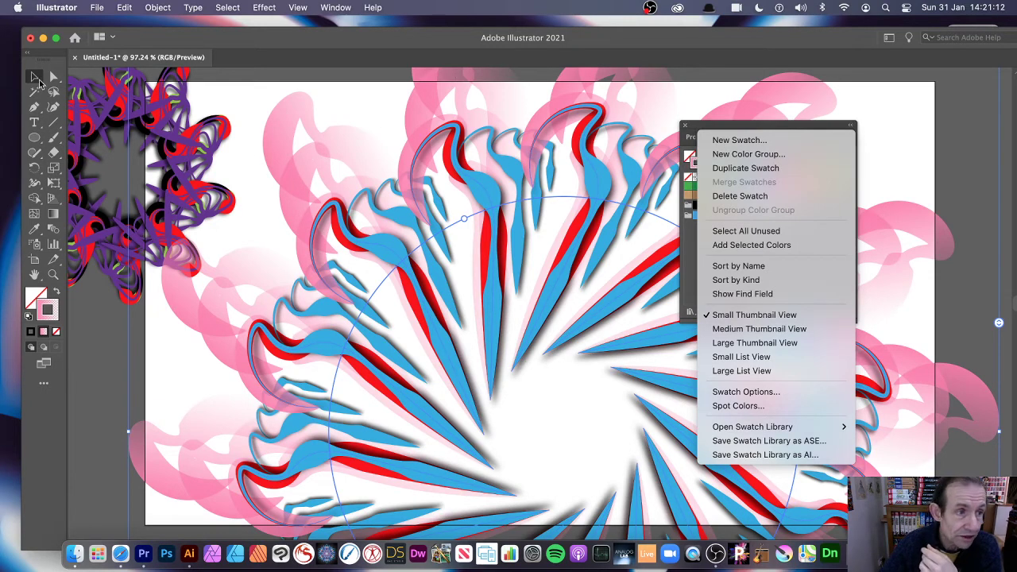
left_click(35, 79)
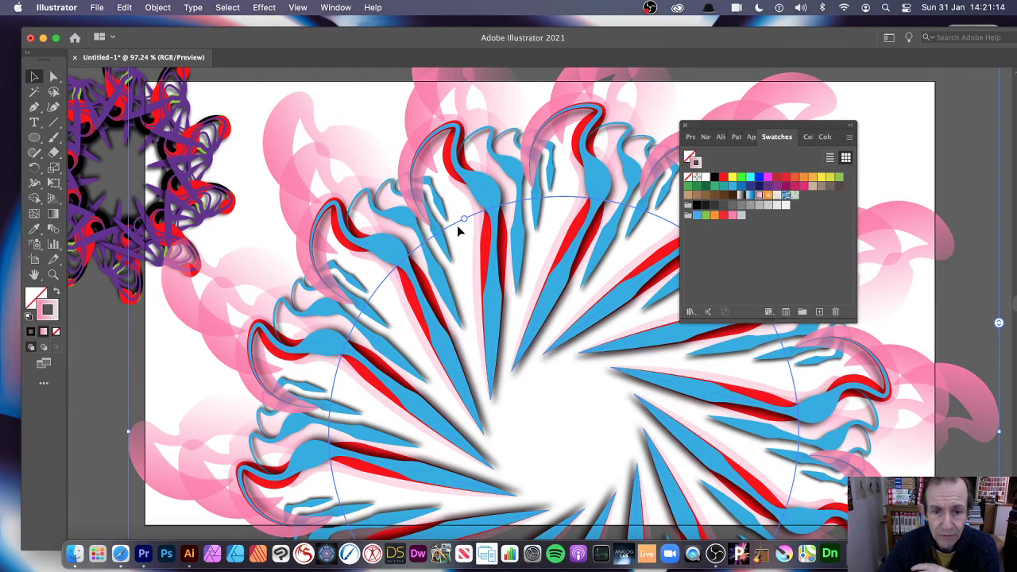
- Reduce the radial repeat's radius so the petals overlap, and isolate one petal path to stretch it longer and narrower
left_click_drag(465, 222, 459, 336)
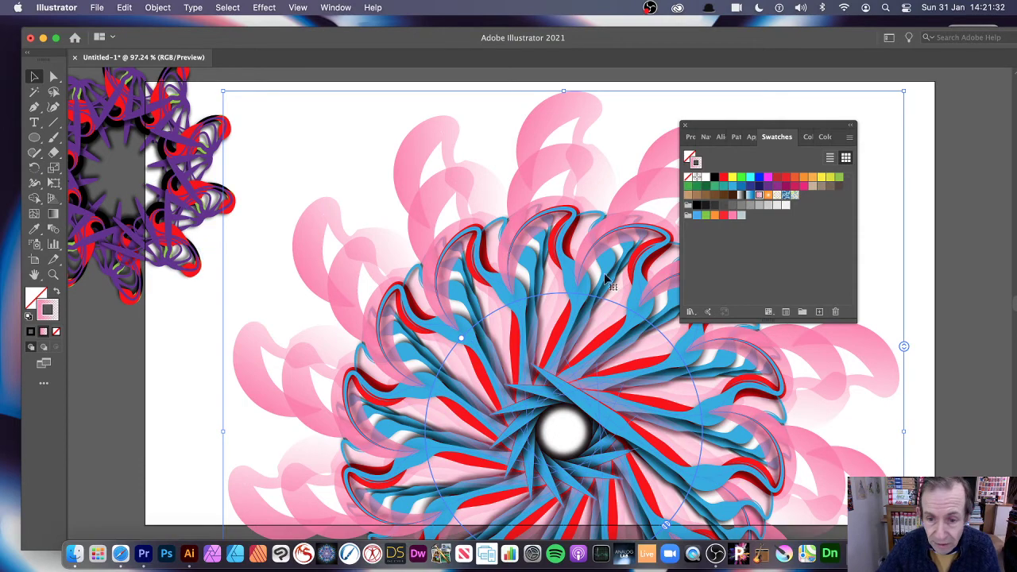
double_click(578, 290)
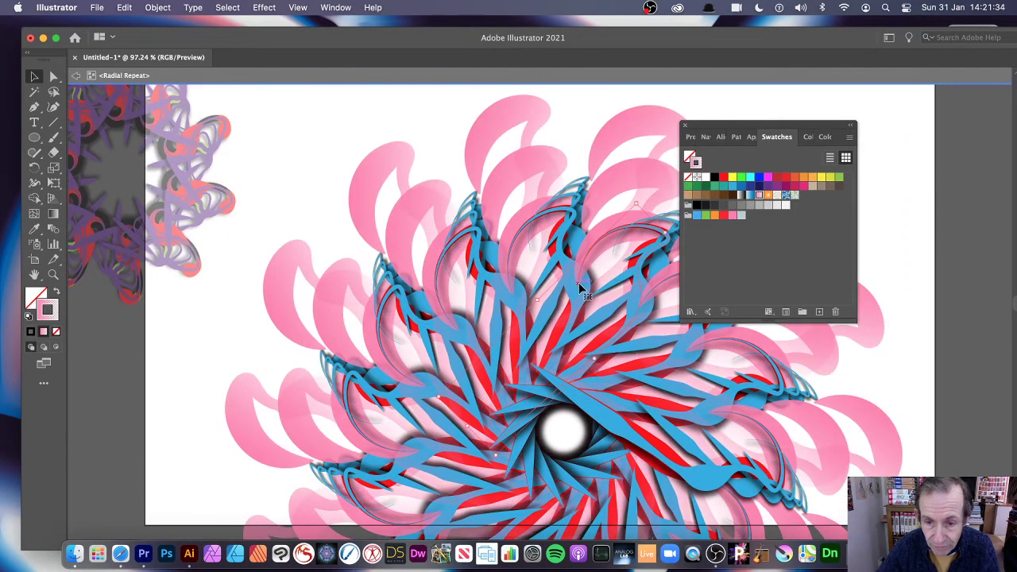
double_click(579, 289)
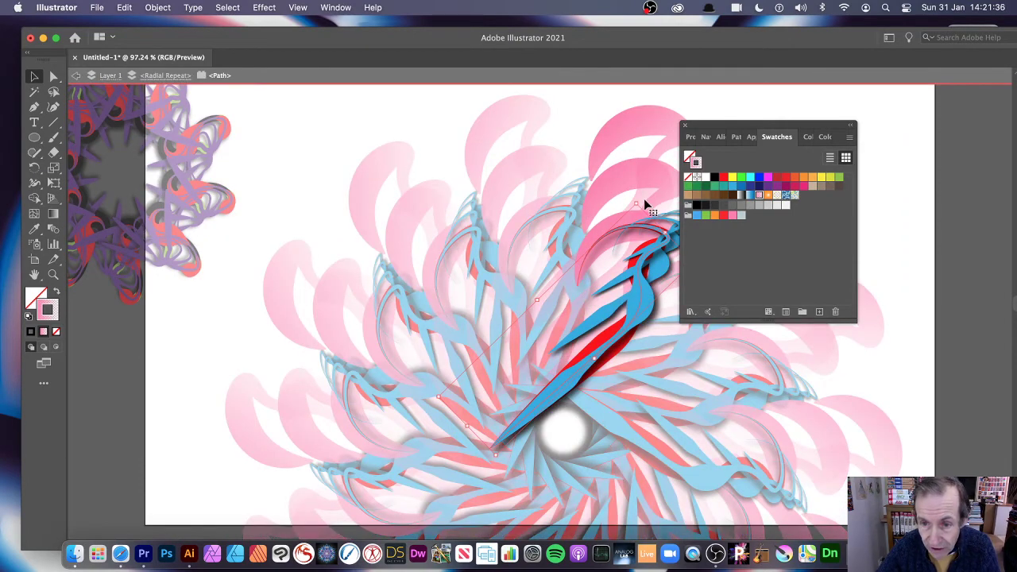
mouse_move(638, 204)
left_mouse_down()
mouse_move(602, 173)
mouse_move(588, 202)
mouse_move(648, 215)
mouse_move(662, 198)
mouse_move(656, 213)
left_mouse_up()
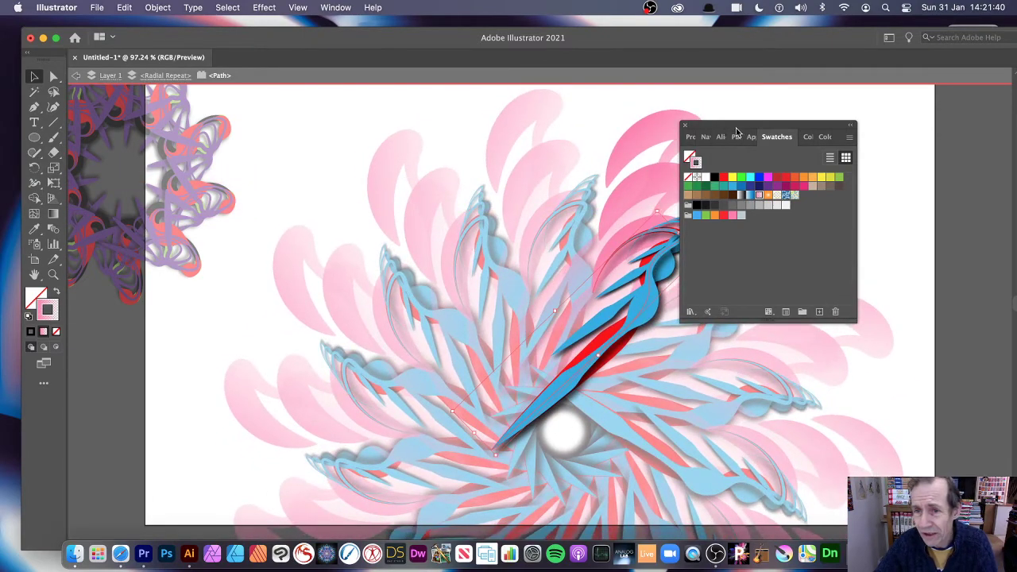
- Reposition and resize the isolated petal path so the petals broaden and the radial repeat's centre opens into a larger hole
left_click_drag(737, 132, 843, 130)
left_click_drag(703, 255, 755, 163)
left_click(858, 135)
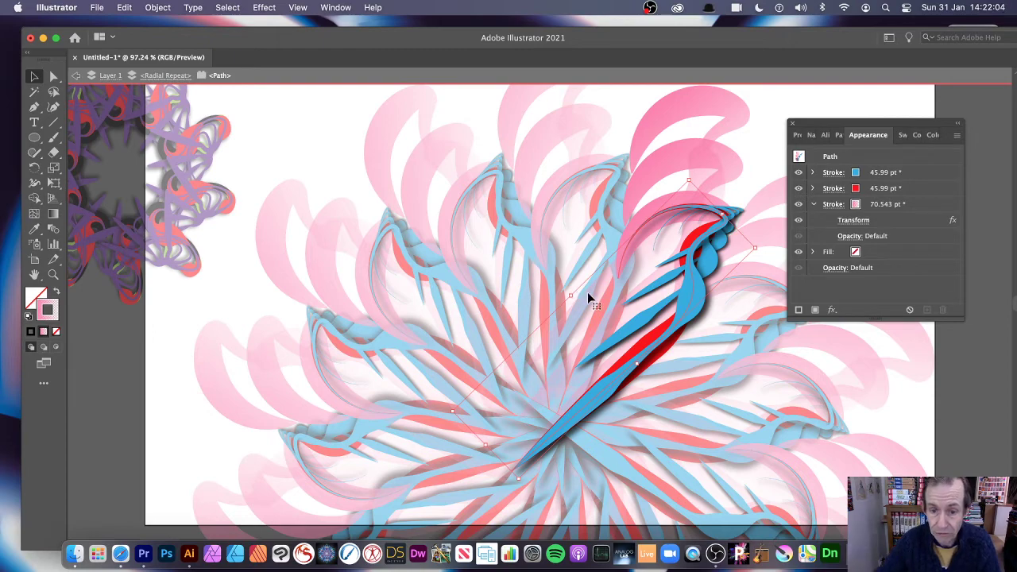
left_click_drag(572, 296, 510, 308)
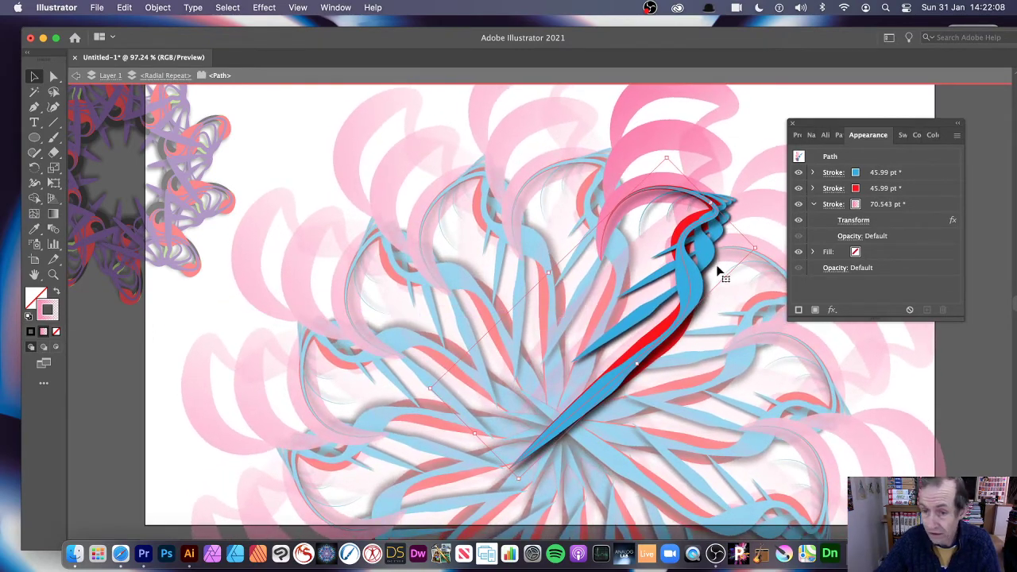
left_click_drag(715, 229, 632, 166)
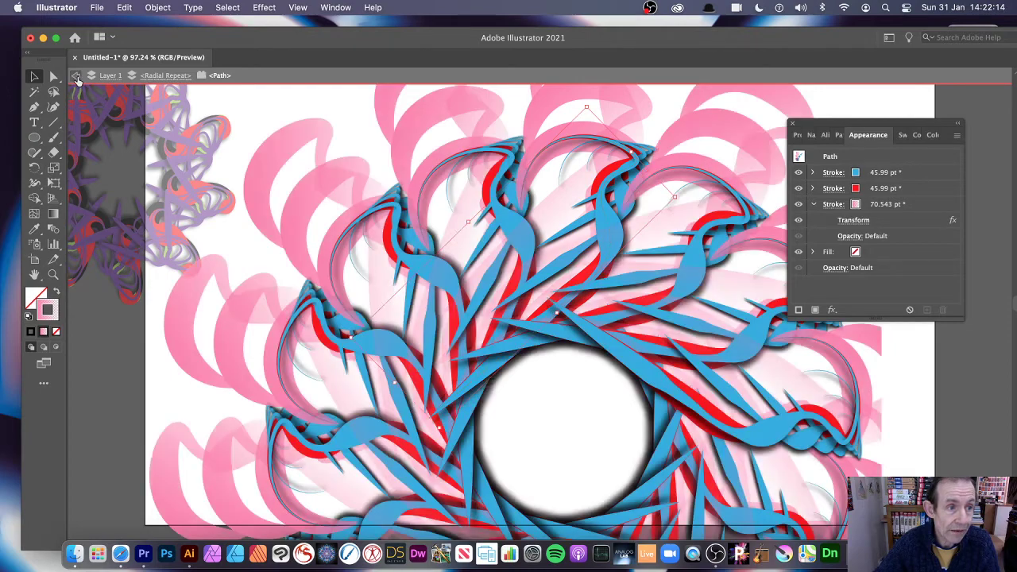
- Exit isolation mode and move the whole radial repeat up and to the left on the artboard
left_click(76, 75)
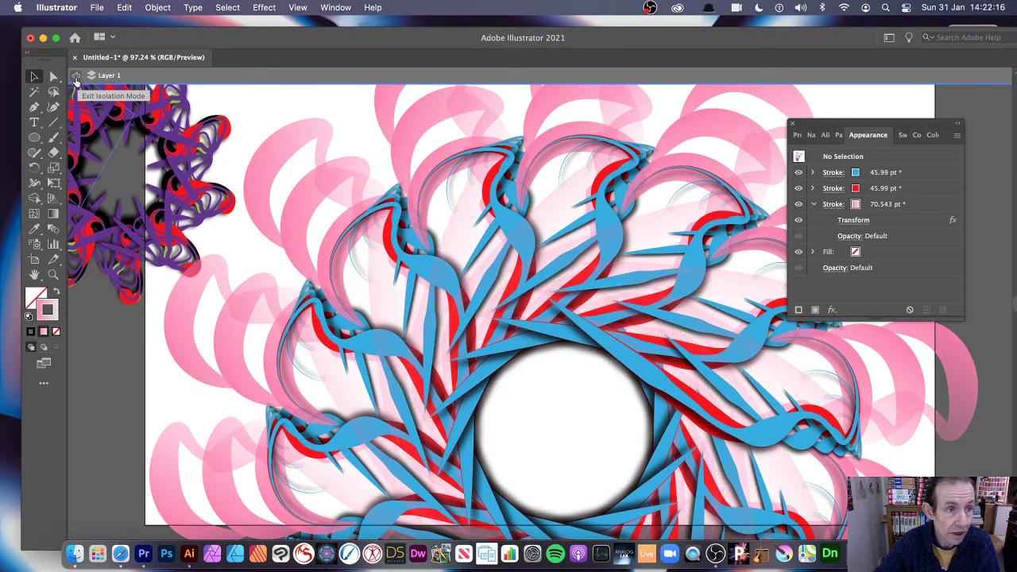
left_click(76, 76)
left_click_drag(660, 236, 569, 220)
- Release the radial repeat to a single path and scale that path down
left_click(157, 7)
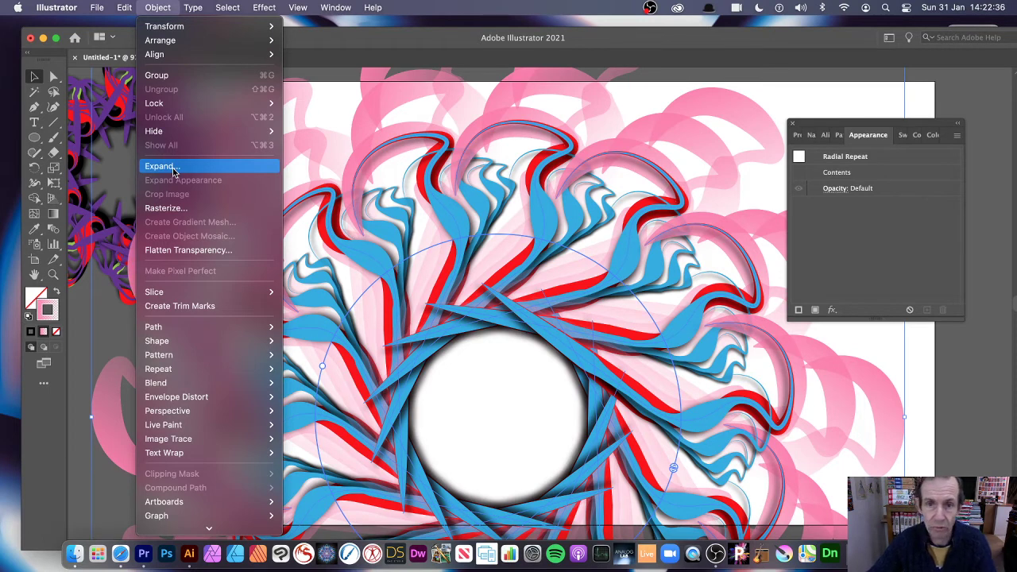
mouse_move(242, 369)
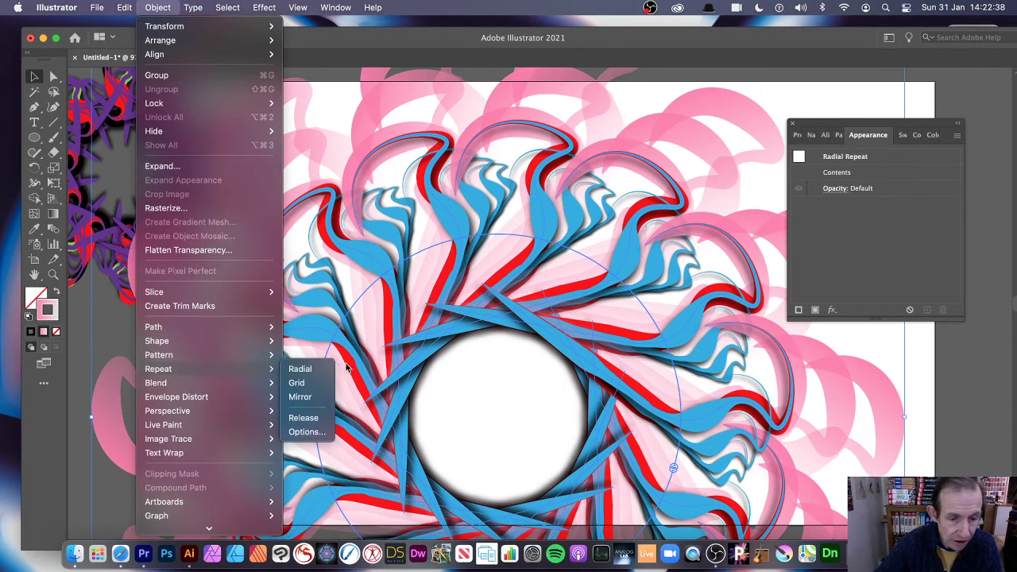
left_click(318, 419)
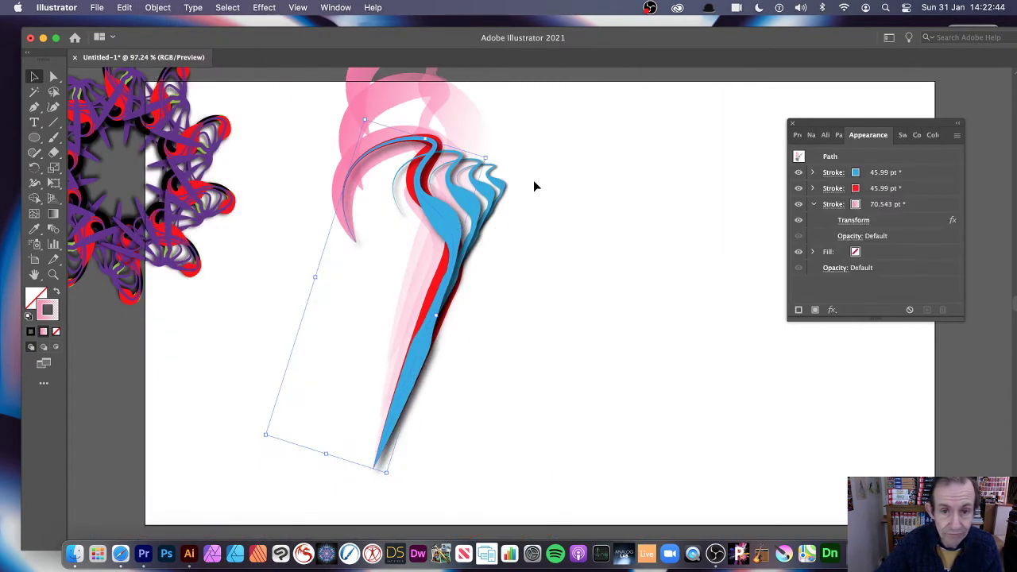
left_click_drag(488, 161, 436, 242)
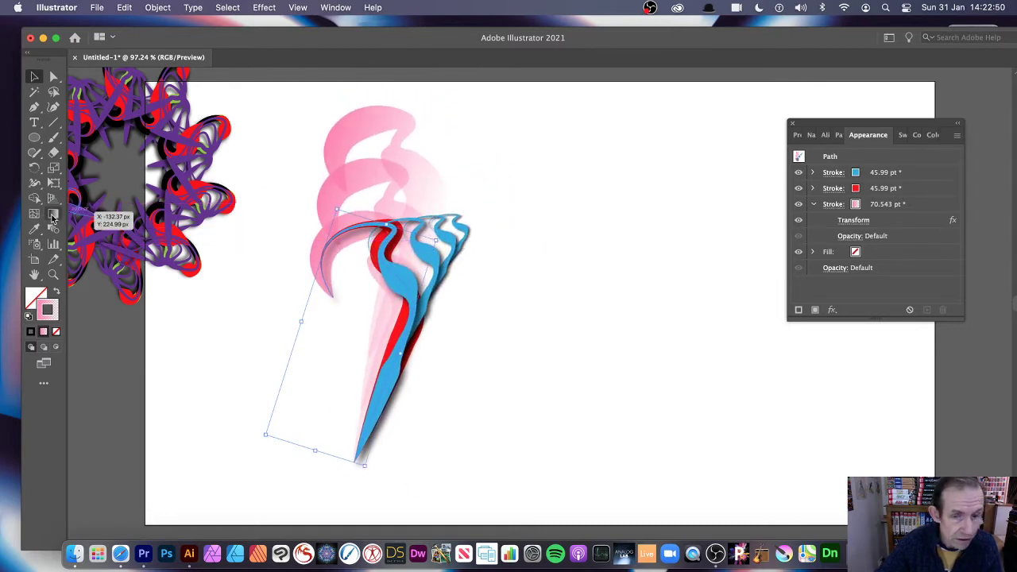
- Target the path's 70.543 pt gradient stroke with the Gradient tool and bring up its gradient settings above the blank artboard area
left_click(834, 204)
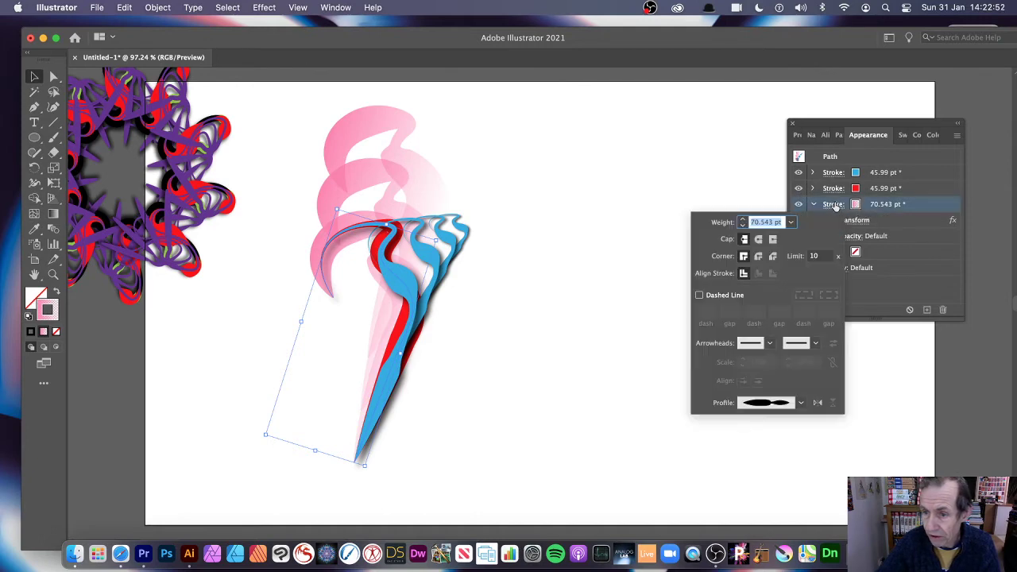
left_click(920, 208)
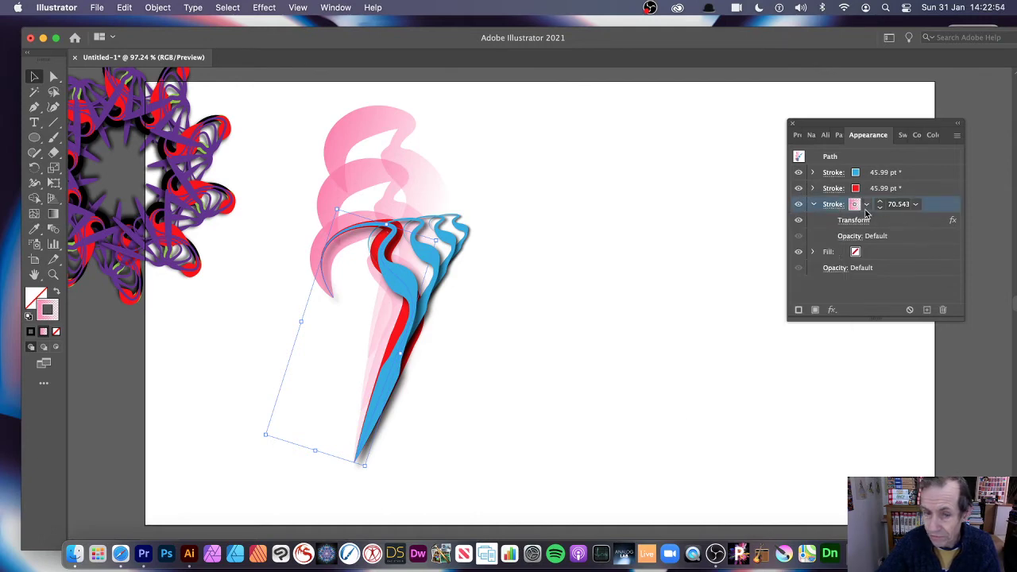
left_click(53, 214)
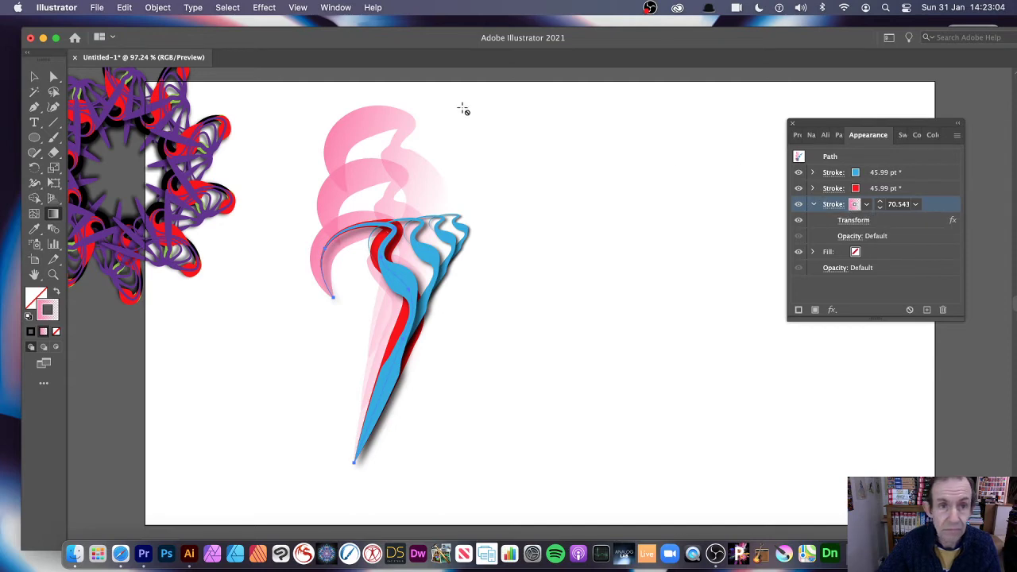
left_click(335, 8)
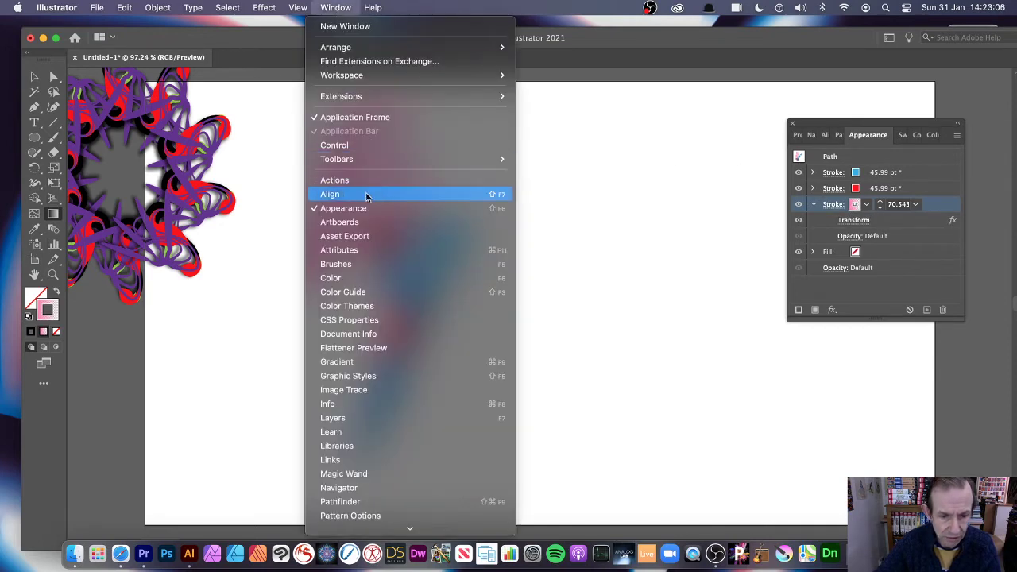
left_click(354, 361)
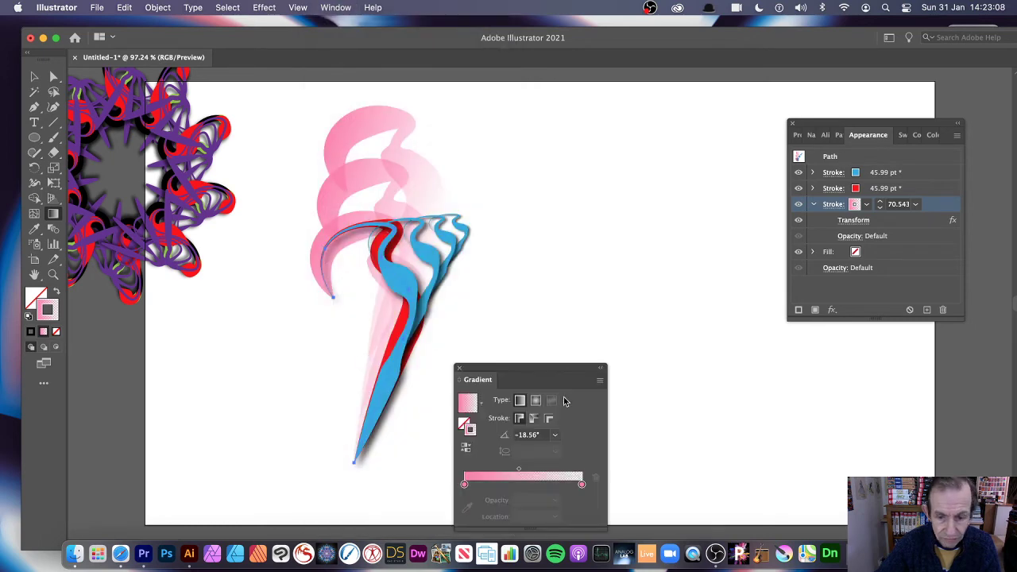
left_click_drag(505, 364, 530, 121)
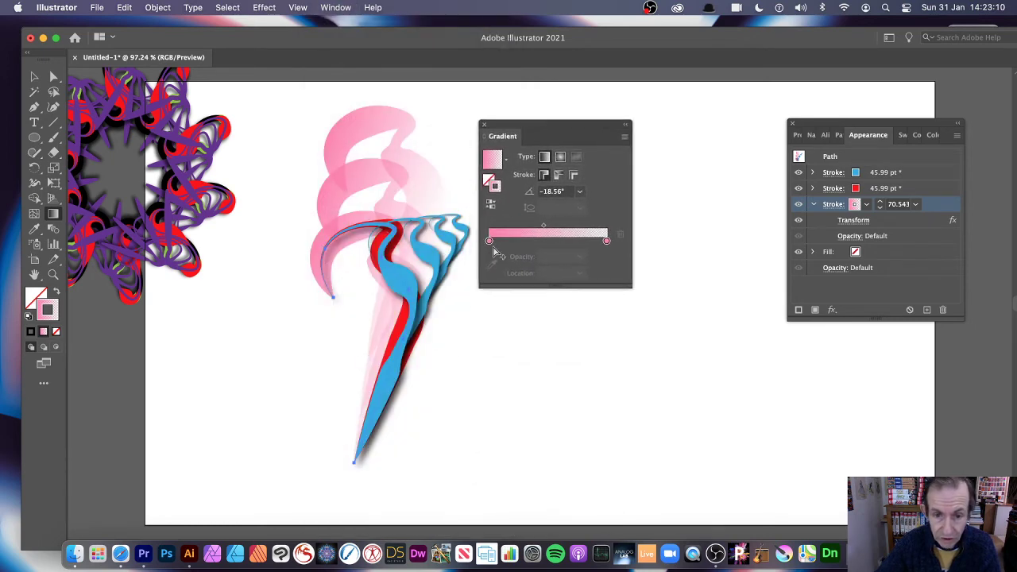
- Add gradient stops at 46.0742% and near the transparent end of the pink stroke gradient, and recolour the stop at 92.8019% orange
mouse_move(554, 241)
left_mouse_down()
mouse_move(533, 241)
mouse_move(545, 244)
left_mouse_up()
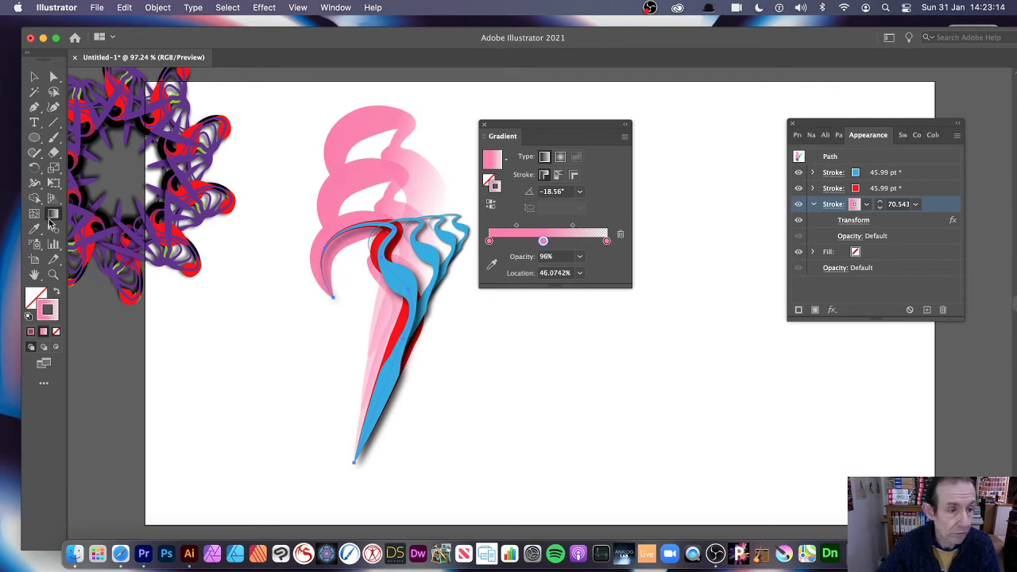
left_click(53, 214)
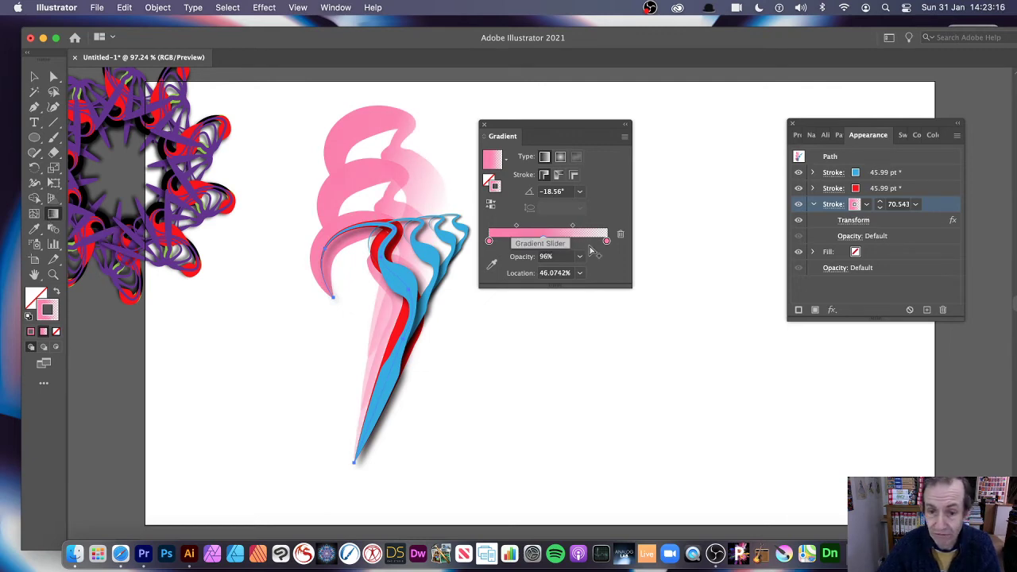
mouse_move(606, 242)
left_mouse_down()
mouse_move(579, 241)
mouse_move(597, 242)
left_mouse_up()
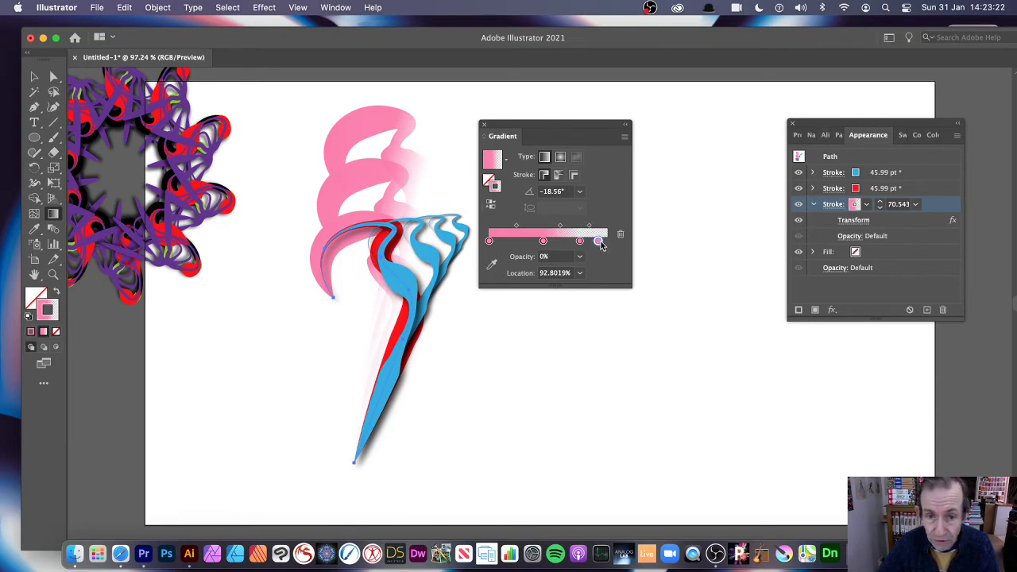
double_click(599, 242)
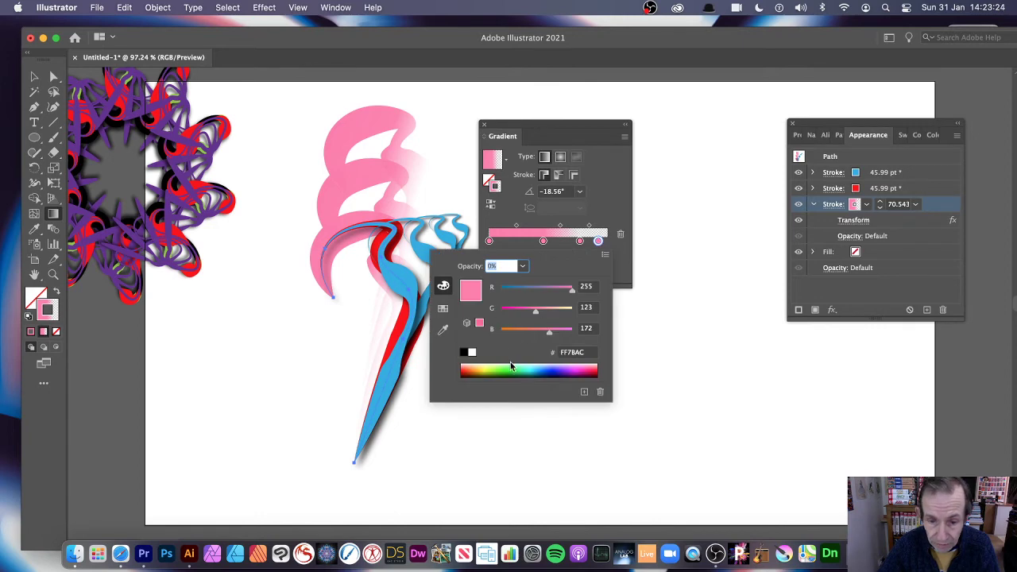
left_click_drag(511, 367, 475, 369)
left_click(544, 126)
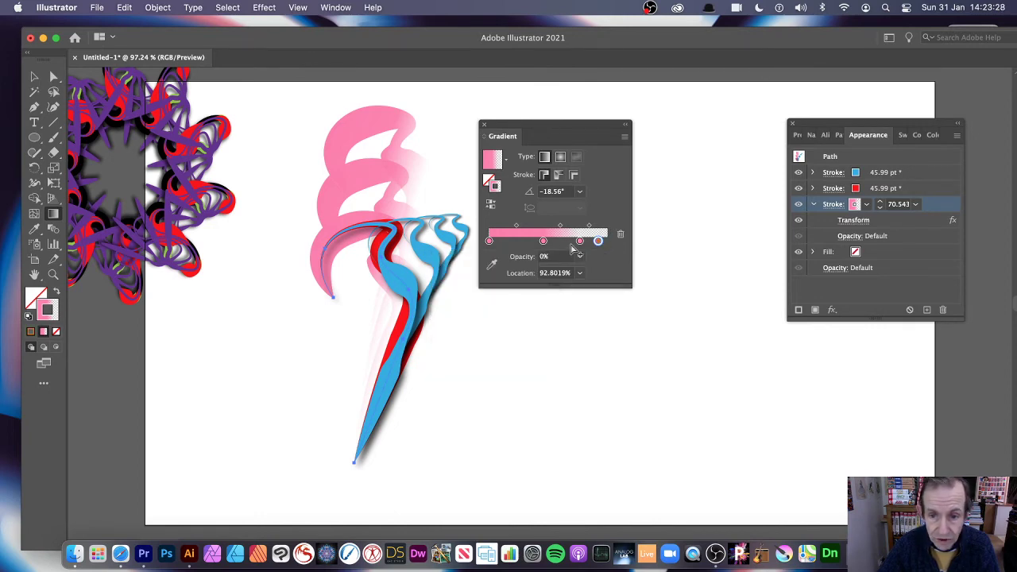
- Rearrange the stroke gradient's stops, switch it to radial, and place the orange stop at 28.8655% and a pink stop at 66.5722%
left_click_drag(589, 227, 625, 230)
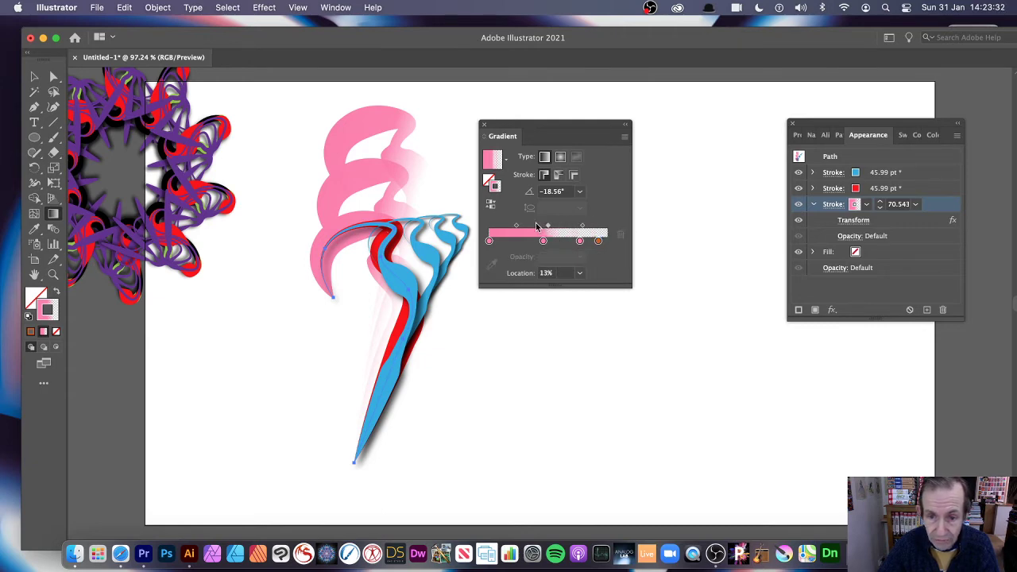
left_click_drag(516, 226, 522, 240)
mouse_move(598, 242)
left_mouse_down()
mouse_move(546, 242)
mouse_move(570, 243)
left_mouse_up()
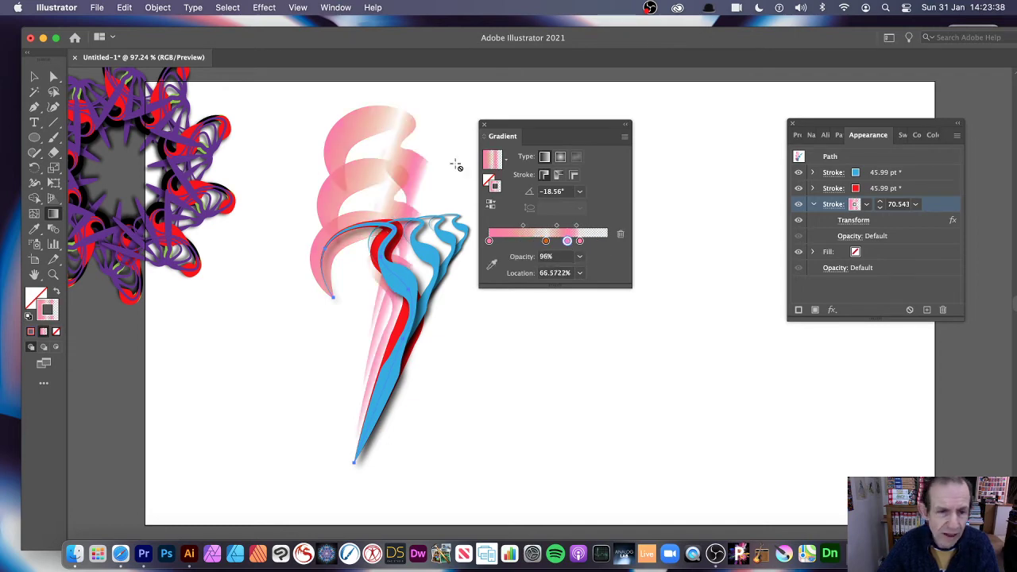
left_click(561, 157)
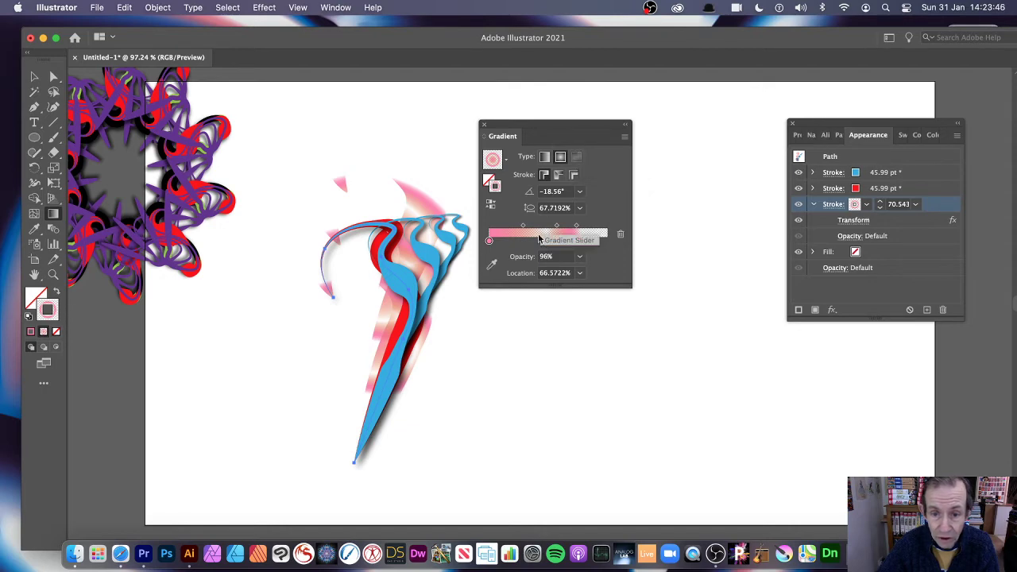
left_click_drag(548, 241, 524, 242)
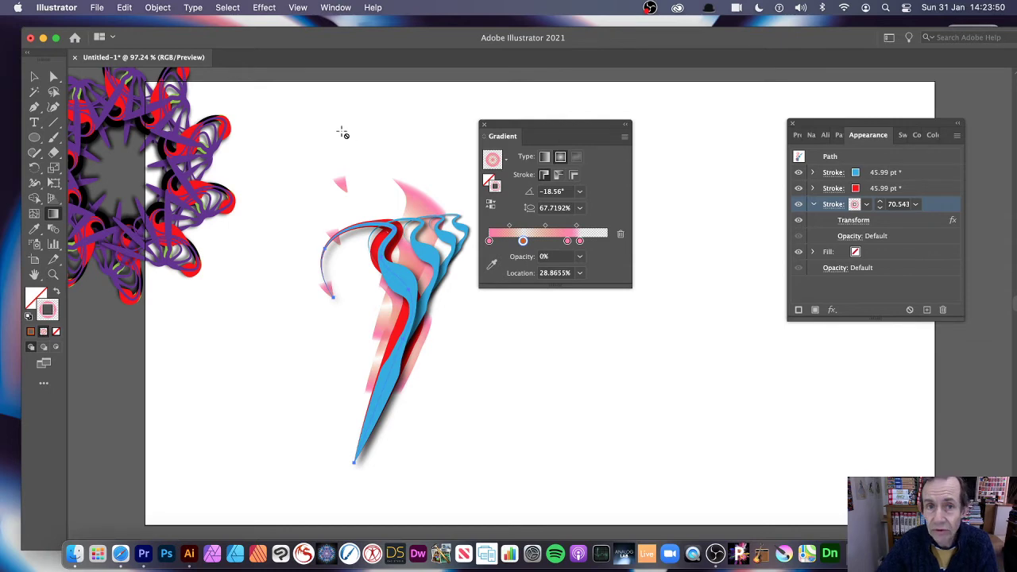
- Create a mirror repeat from the path and tilt its axis so the two mirrored halves overlap
left_click(157, 8)
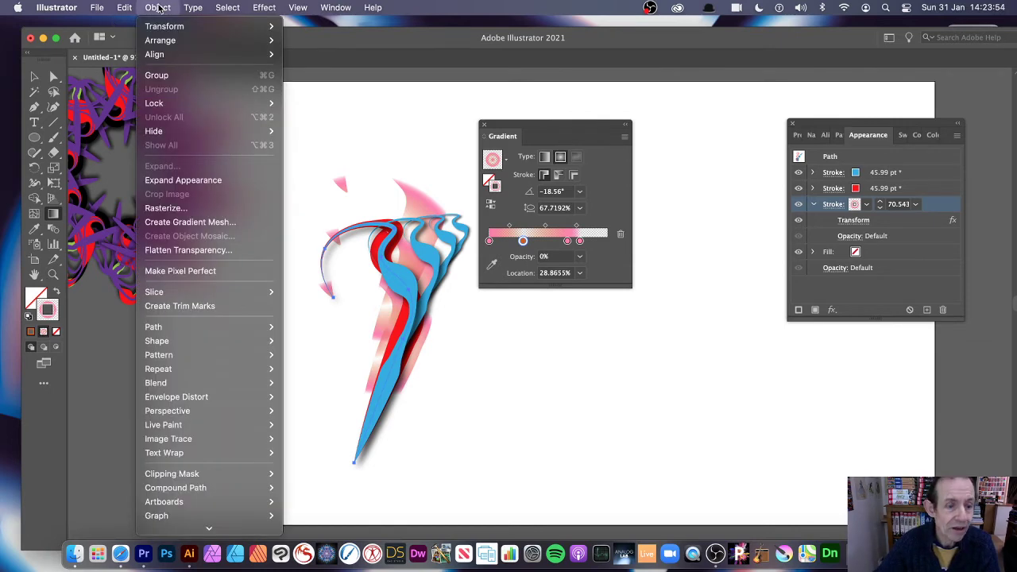
mouse_move(216, 371)
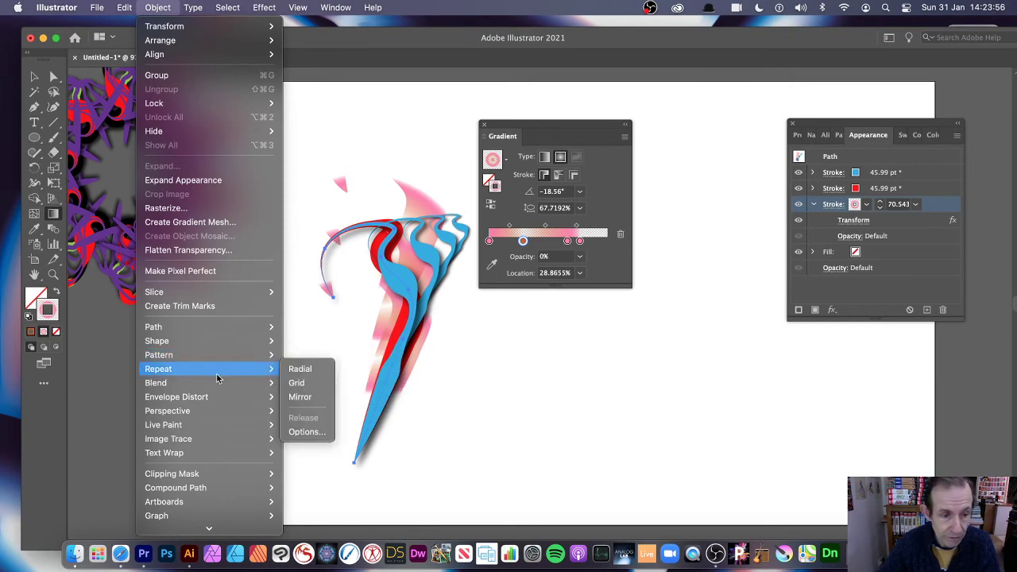
left_click(315, 398)
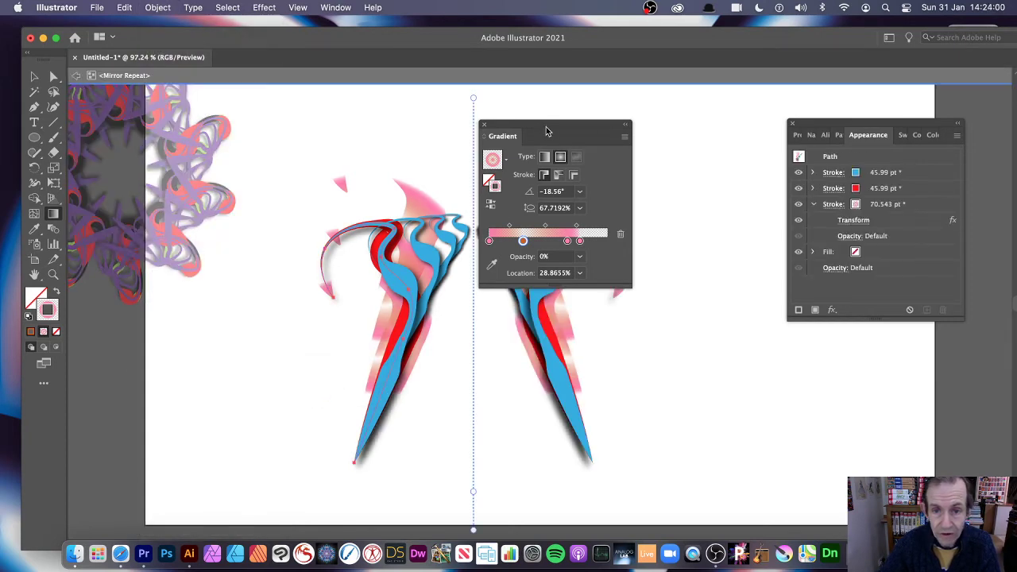
left_click_drag(546, 126, 719, 120)
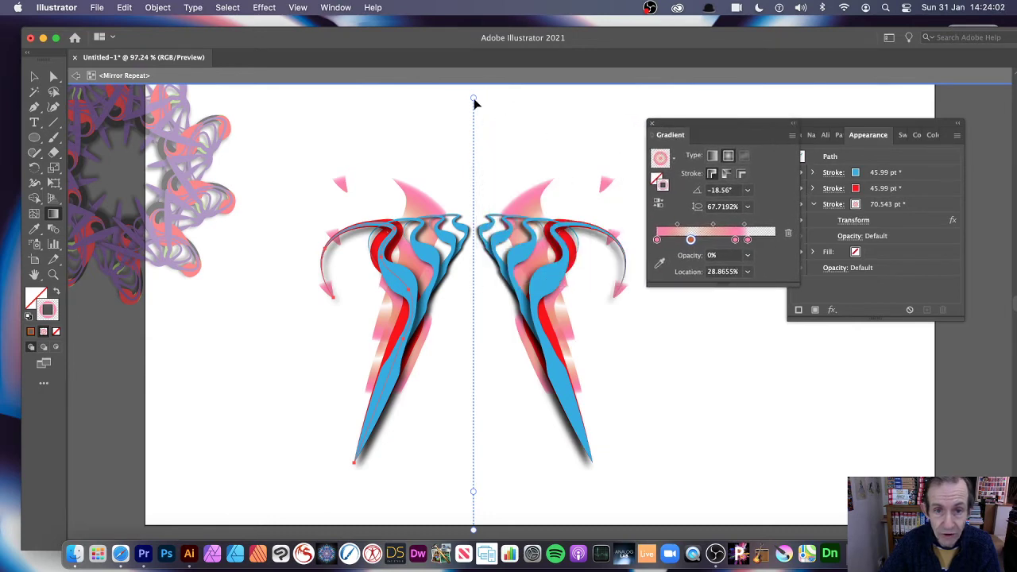
left_click_drag(473, 101, 423, 151)
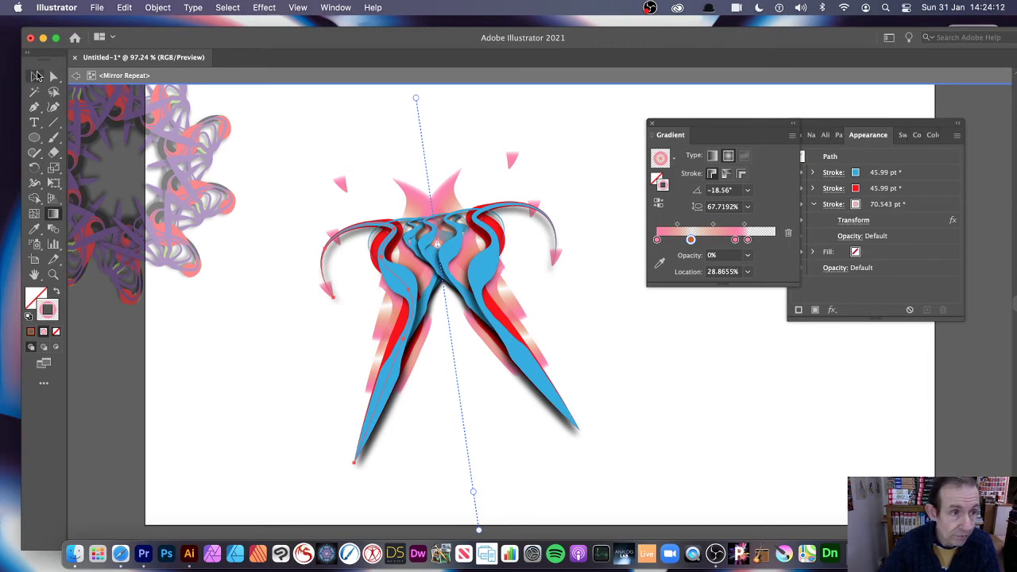
- Exit the mirror repeat's isolation, reposition it on the artboard, and scale it down
left_click(76, 74)
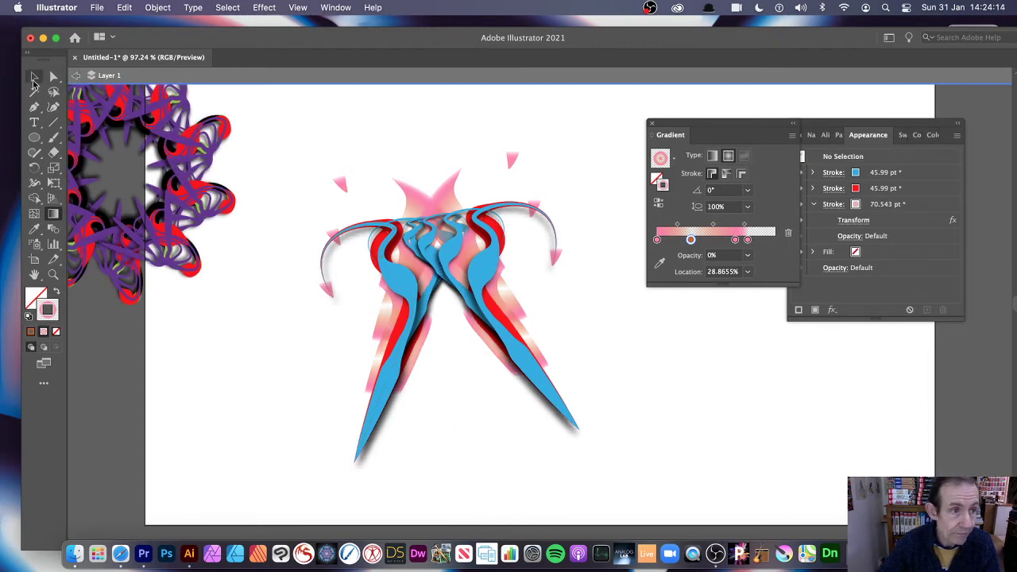
left_click(34, 79)
left_click(344, 182)
left_click(420, 213)
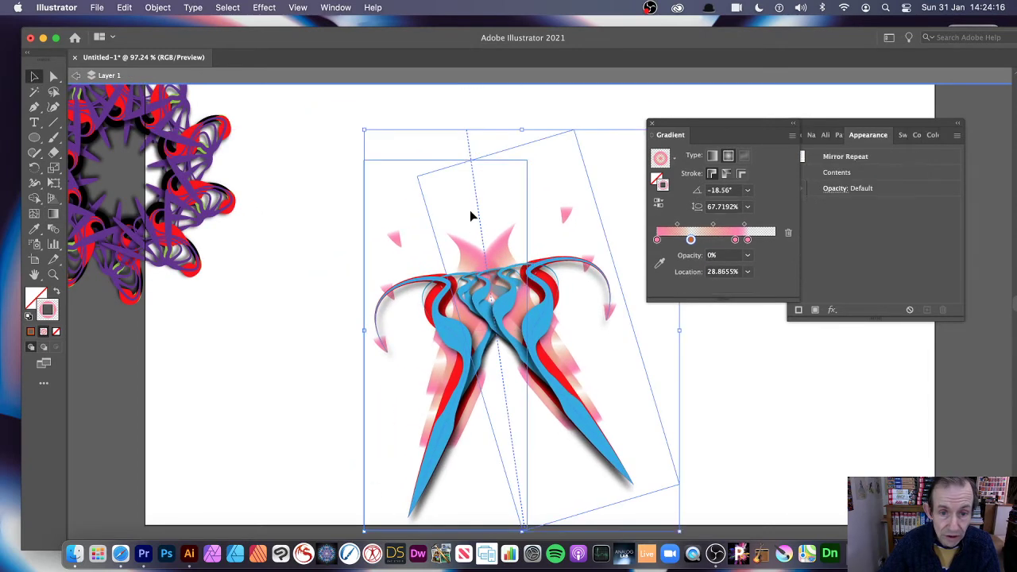
left_click_drag(368, 130, 360, 103)
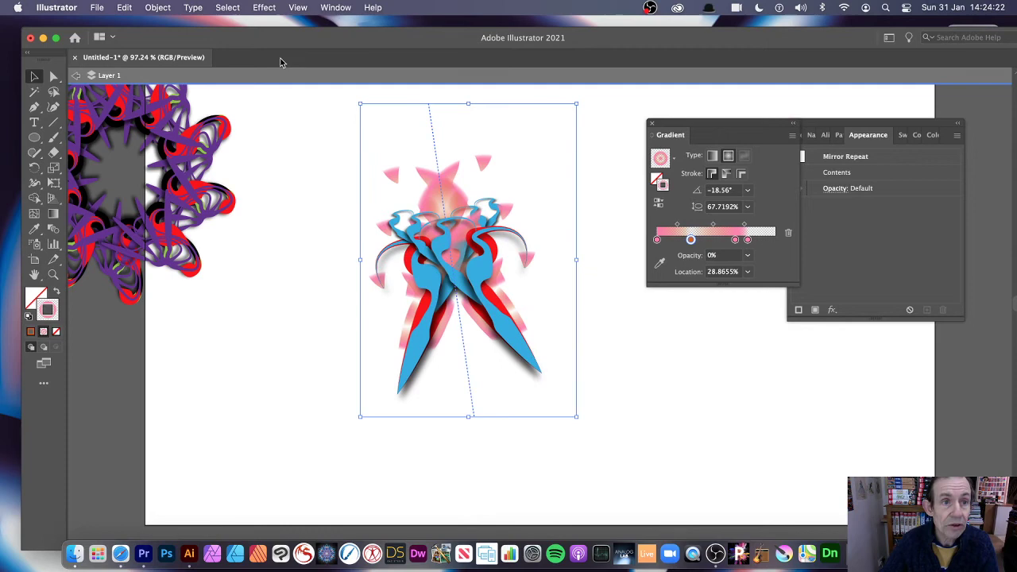
- Create a radial repeat from the mirror repeat and reduce its radius so the copies sit closer together
left_click(165, 7)
mouse_move(204, 374)
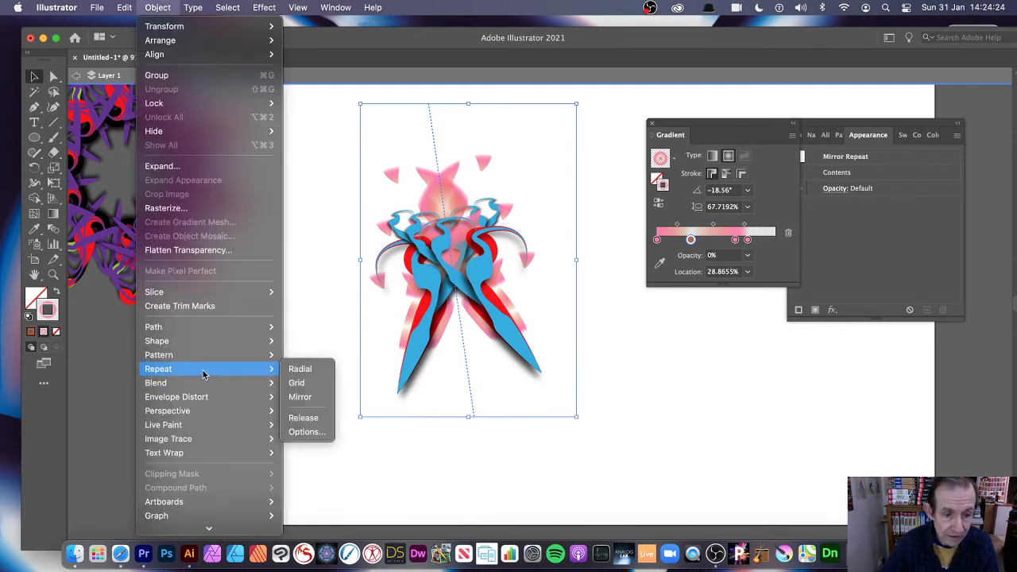
left_click(316, 370)
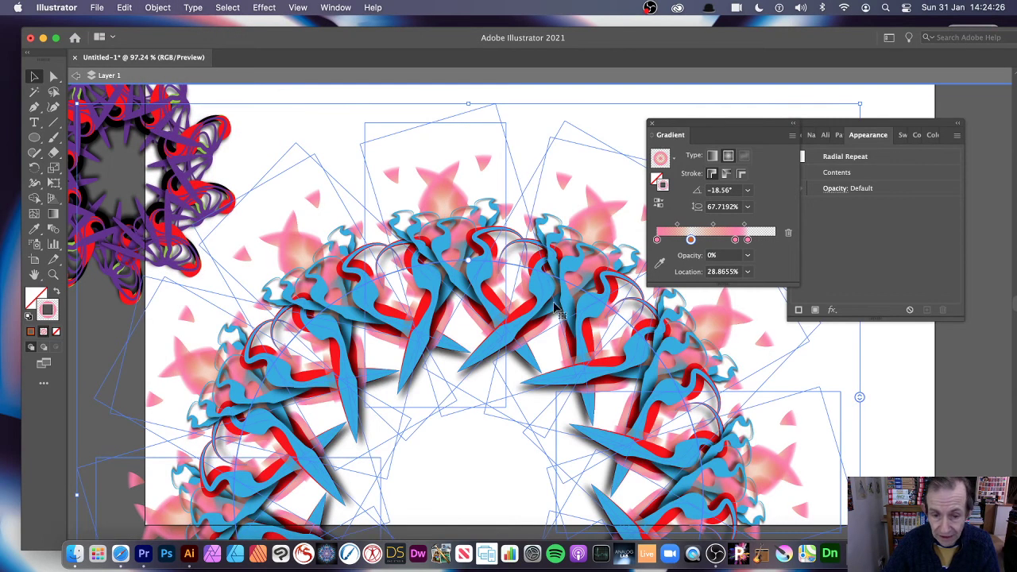
left_click_drag(471, 262, 433, 296)
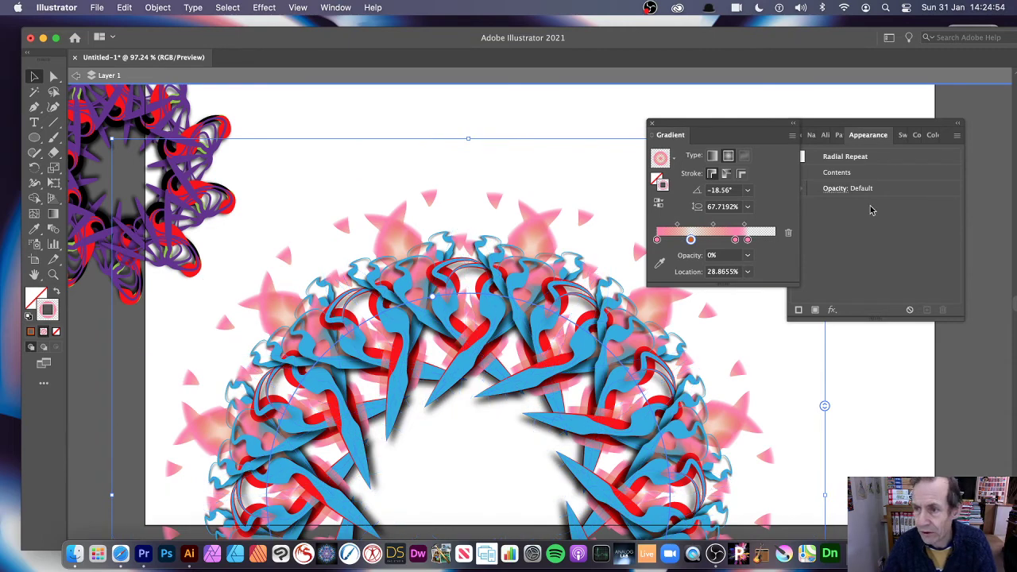
- Add a new 1 pt black stroke to the whole radial repeat and exit isolation mode
left_click(957, 135)
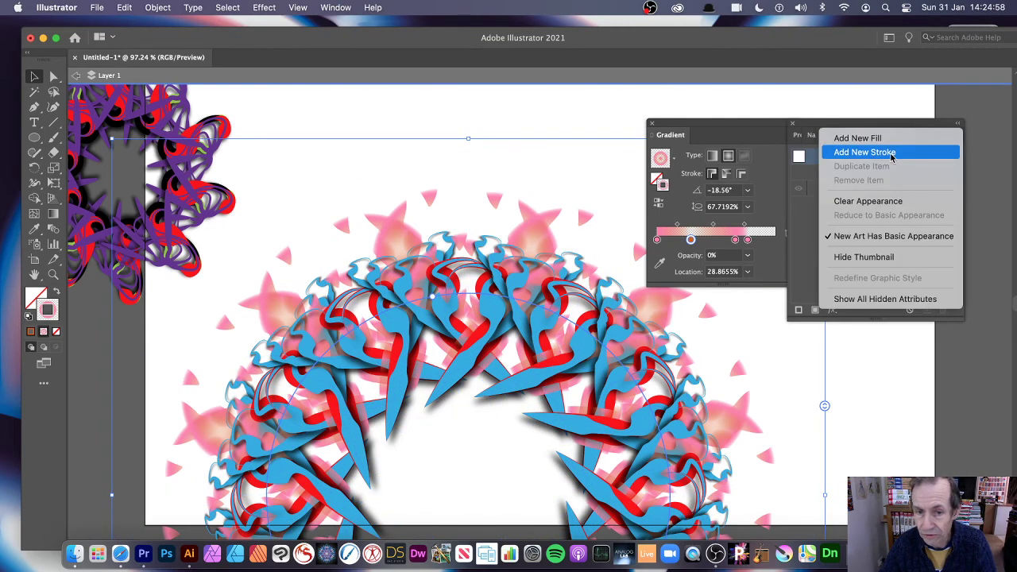
left_click(865, 152)
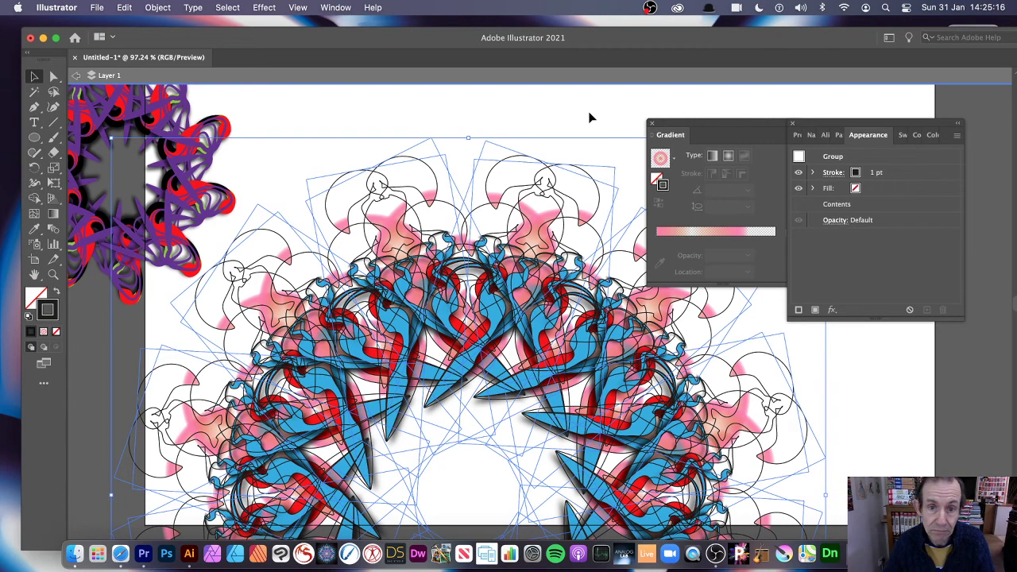
left_click(76, 78)
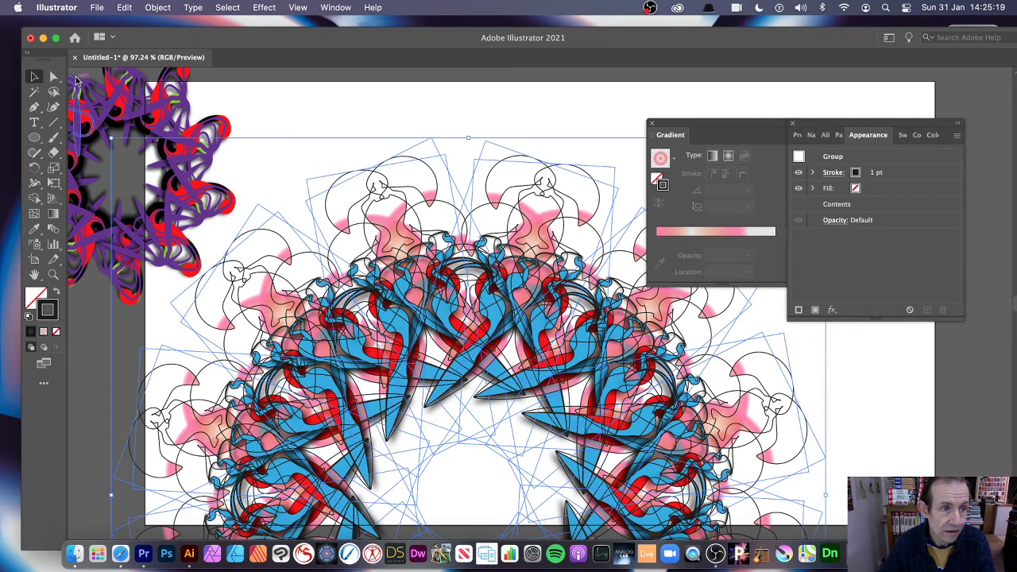
- Move the outlined radial artwork up and slightly right on the artboard, and deselect it
left_click(426, 240)
mouse_move(426, 240)
left_mouse_down()
mouse_move(524, 179)
mouse_move(433, 131)
mouse_move(460, 149)
mouse_move(428, 162)
left_mouse_up()
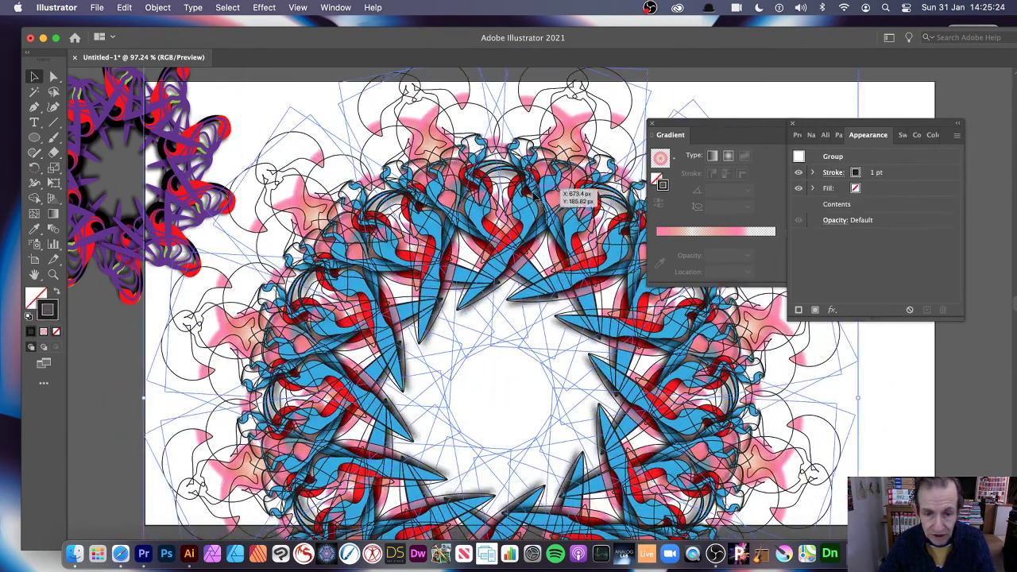
left_click(93, 403)
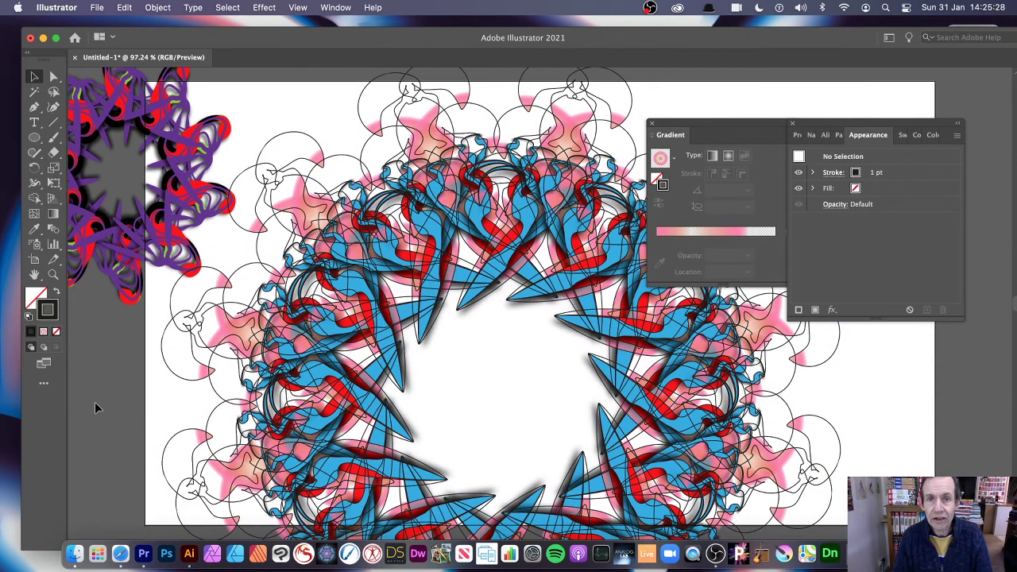